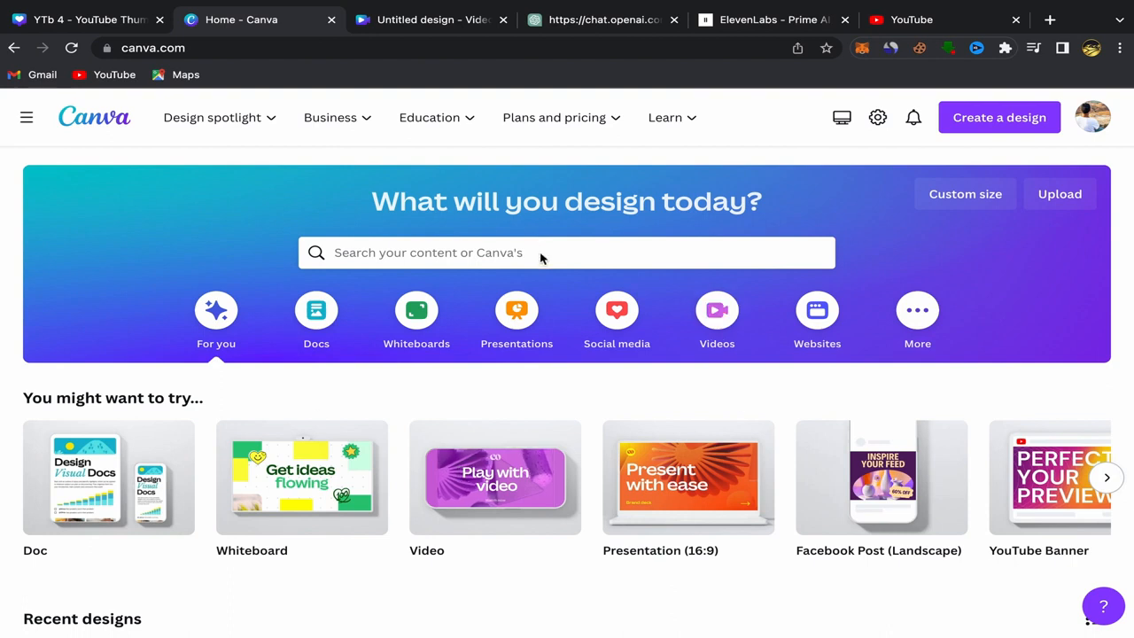
Step: Switch to YouTube and bring up search suggestions for "how to quit"
left_click(594, 27)
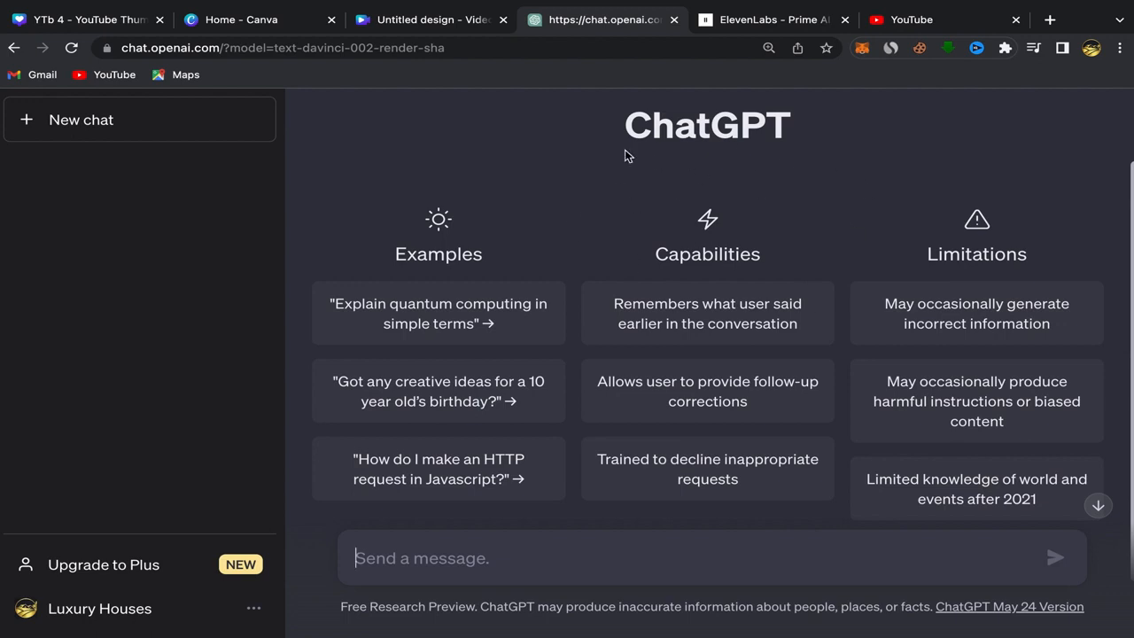
left_click(921, 25)
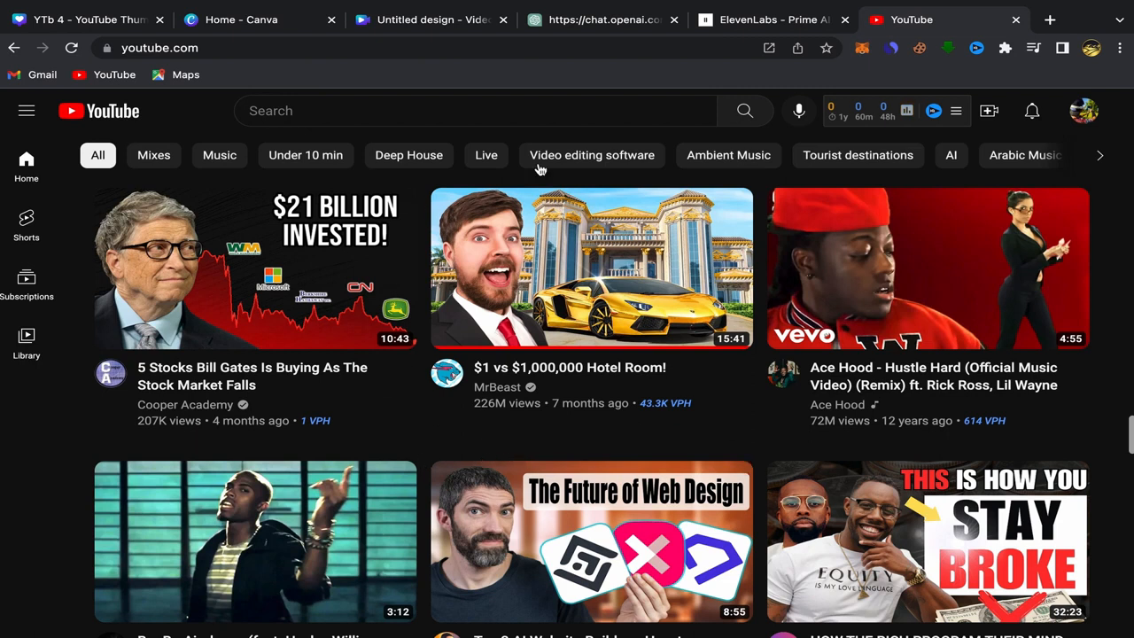
left_click(264, 114)
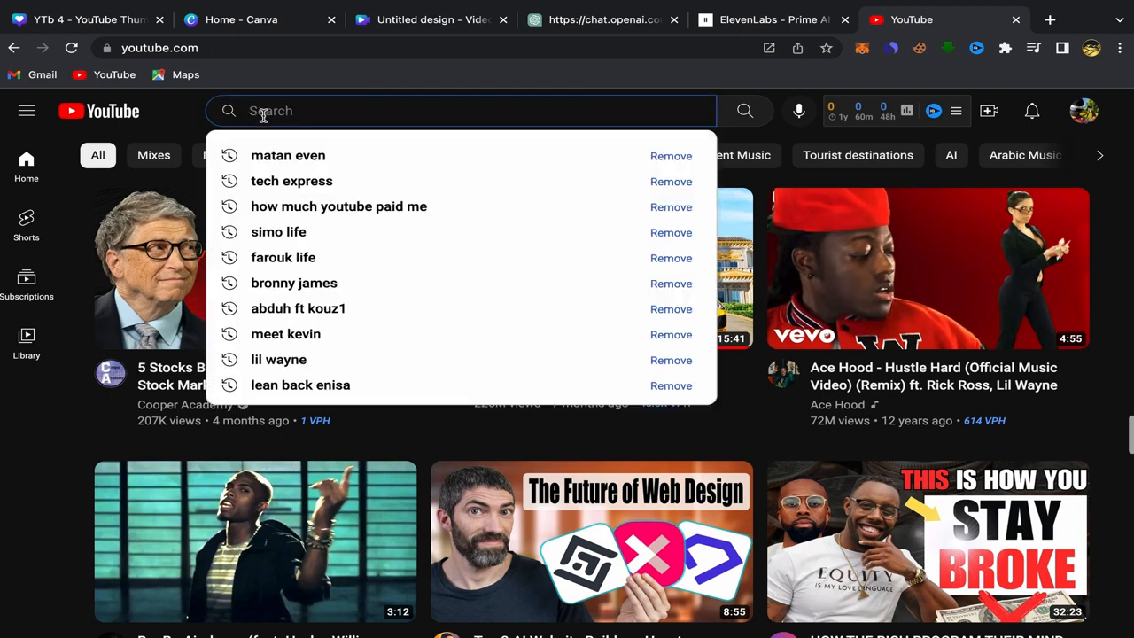
type("how to")
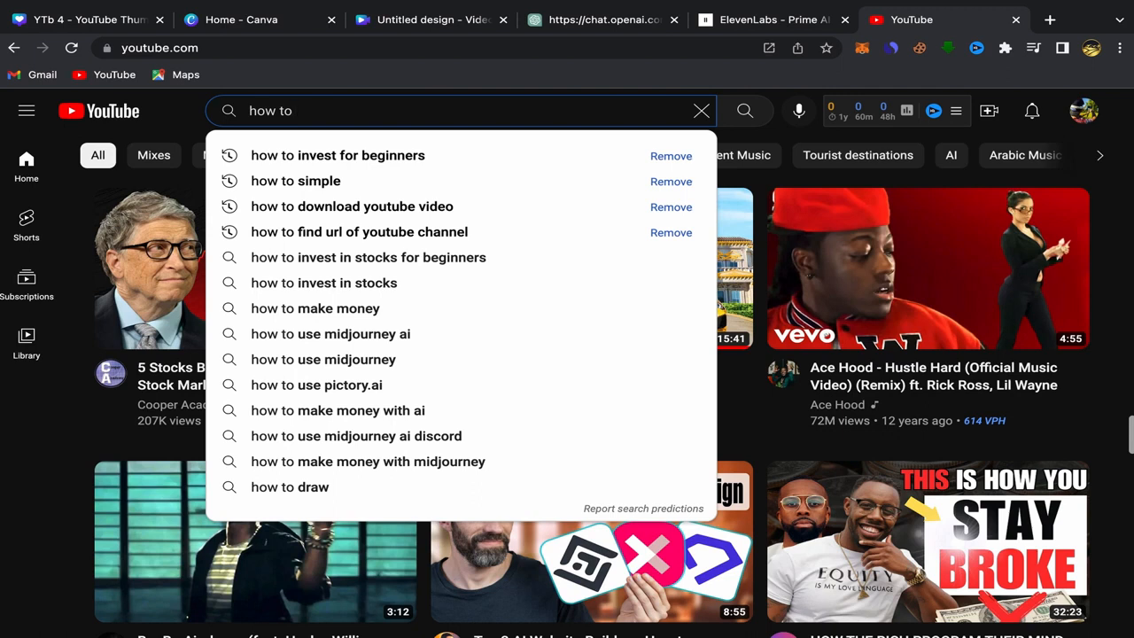
type(" quit")
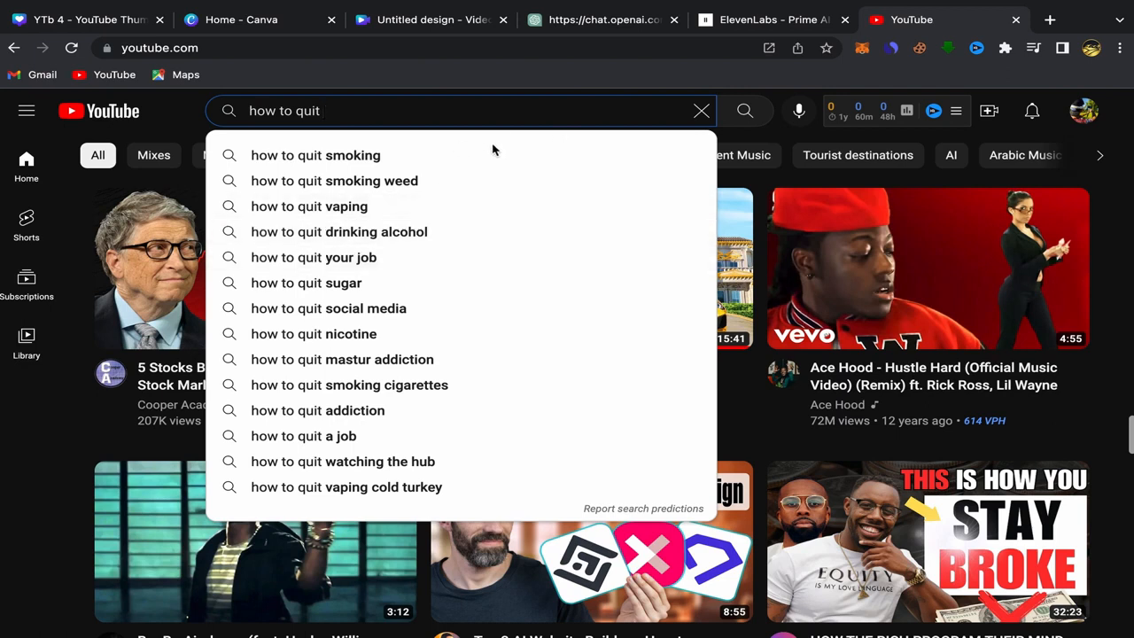
Step: Change the YouTube query to "how to become" to check its search suggestions
key("BackSpace")
key("BackSpace")
key("BackSpace")
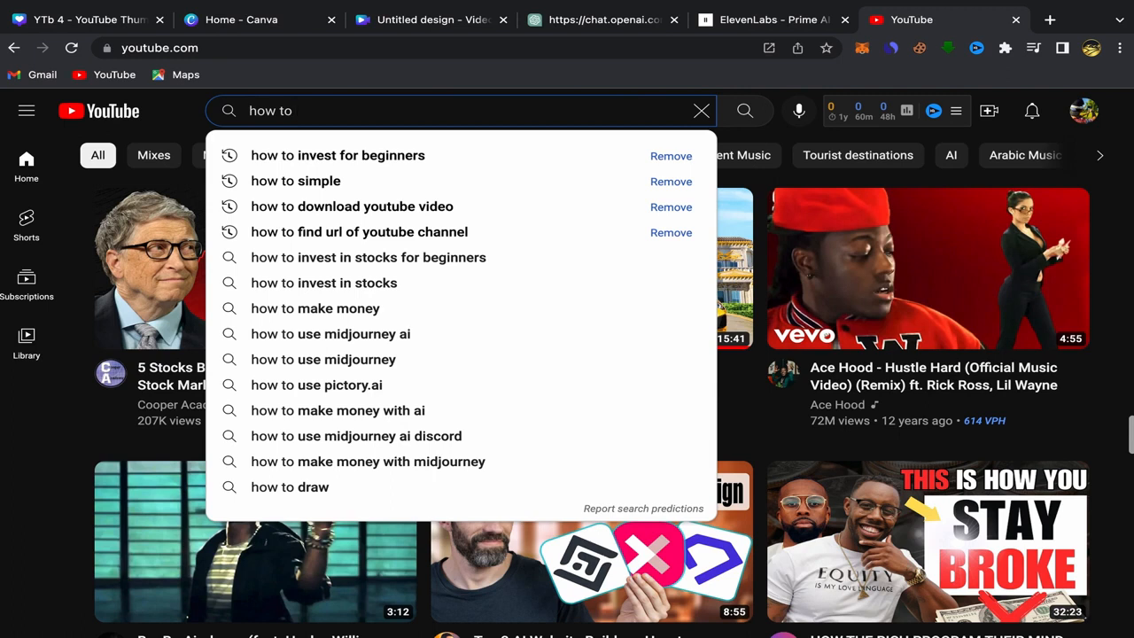
type("become")
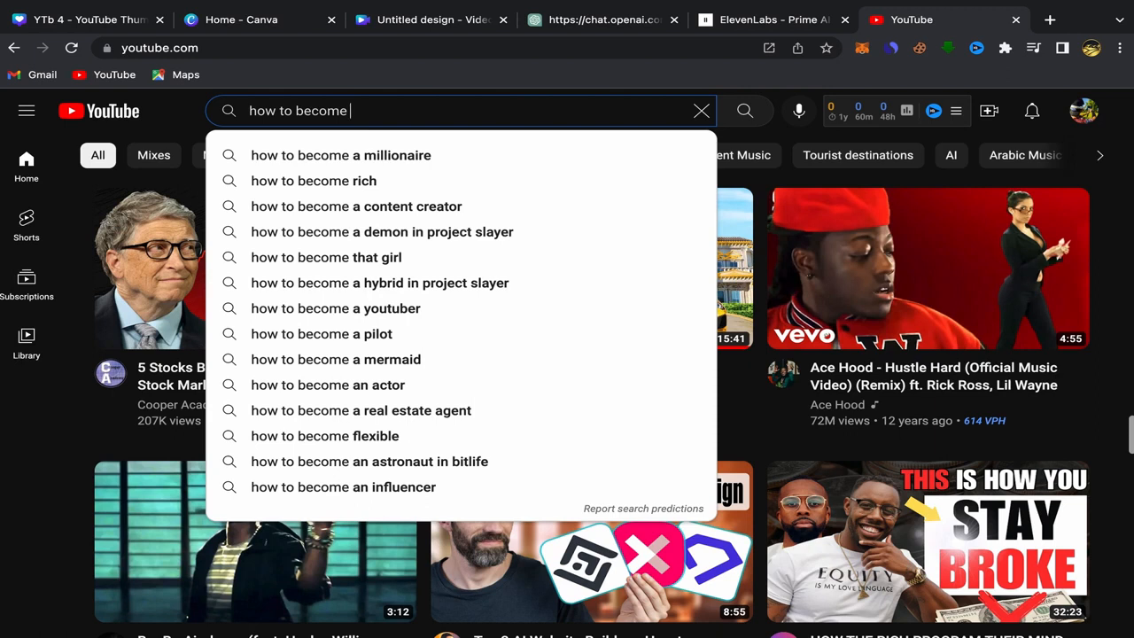
Step: Replace "become" in the YouTube query with "train" to check the topic suggestions
key("BackSpace")
key("BackSpace")
key("BackSpace")
key("BackSpace")
key("BackSpace")
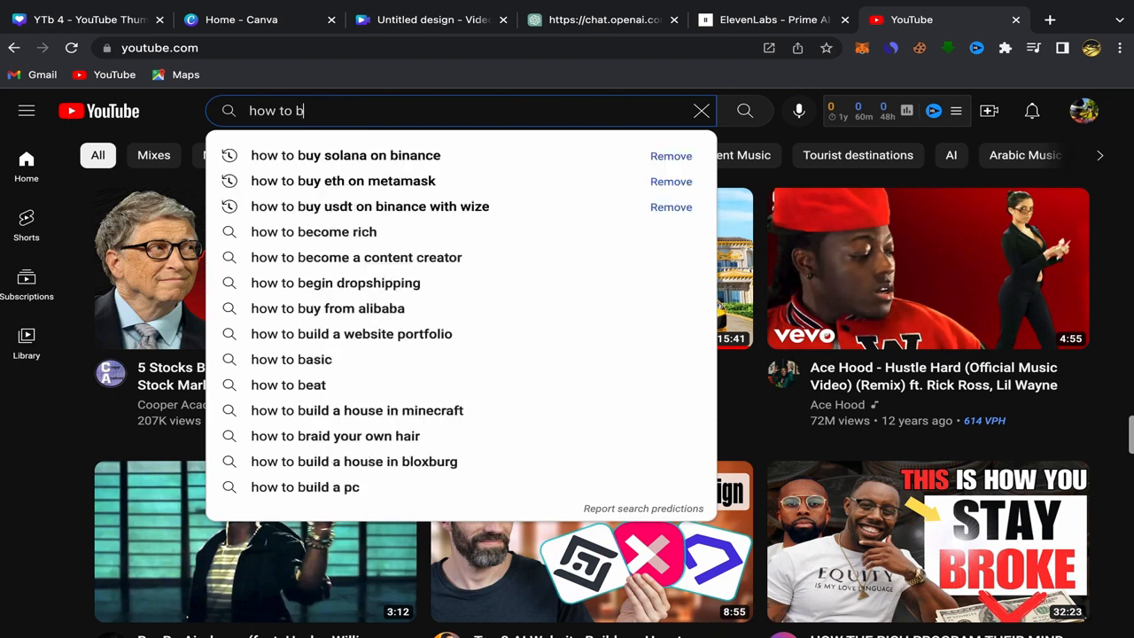
key("BackSpace")
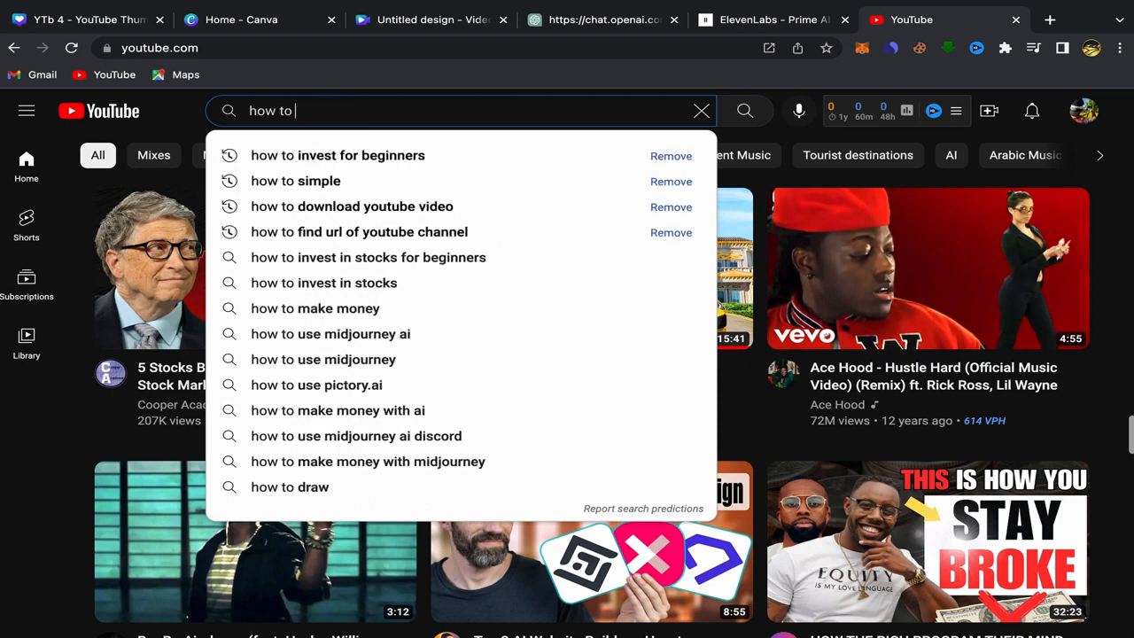
type("train")
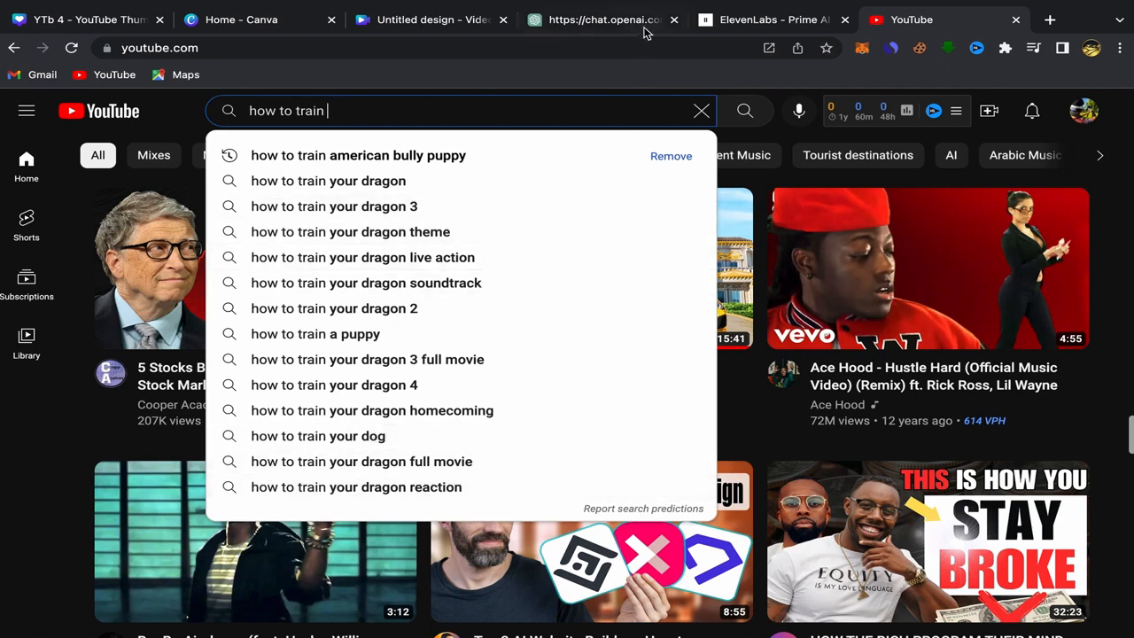
Step: Switch to ChatGPT and submit the prompt "make an engaging youtube script about how to train your dog"
left_click(612, 20)
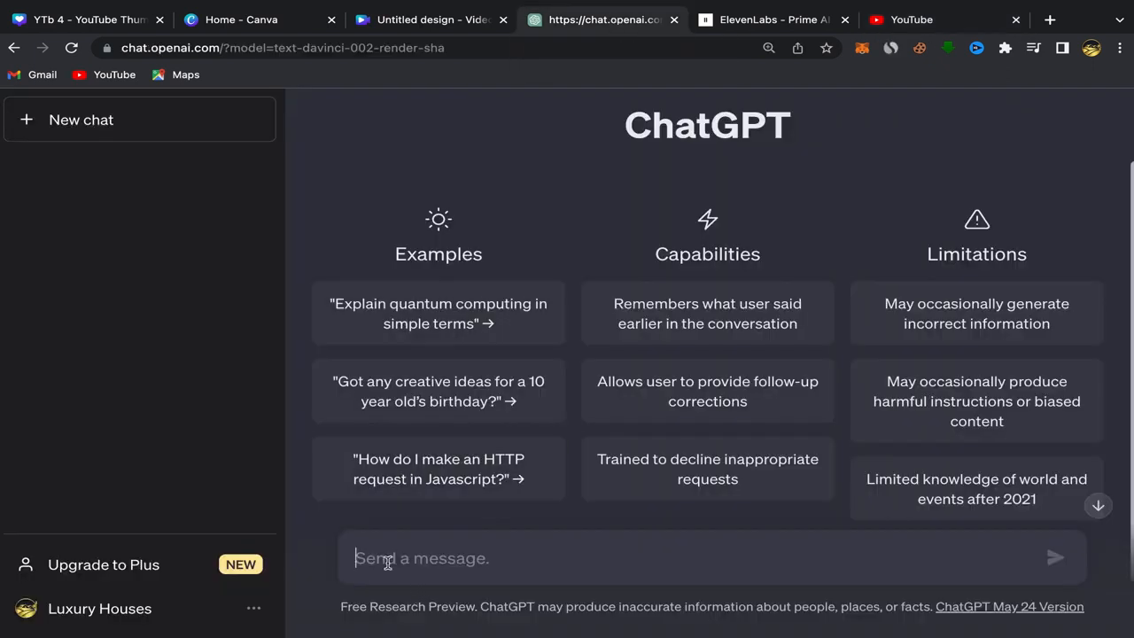
type("make an")
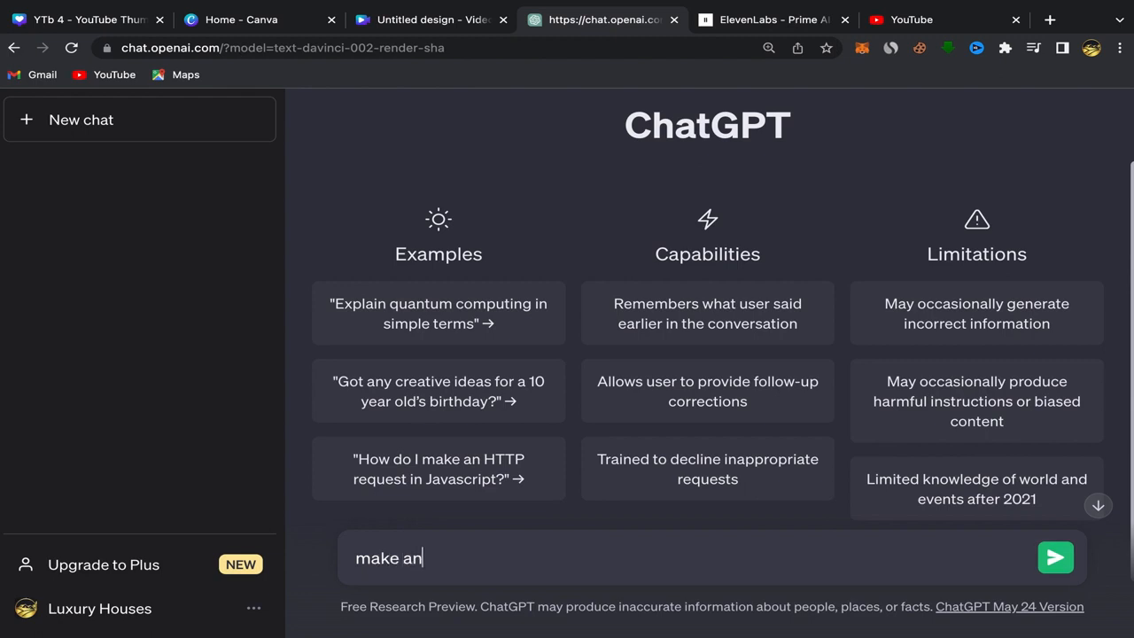
type(" enhg")
key("BackSpace")
key("BackSpace")
type("ganig")
key("BackSpace")
key("BackSpace")
key("BackSpace")
type("ging")
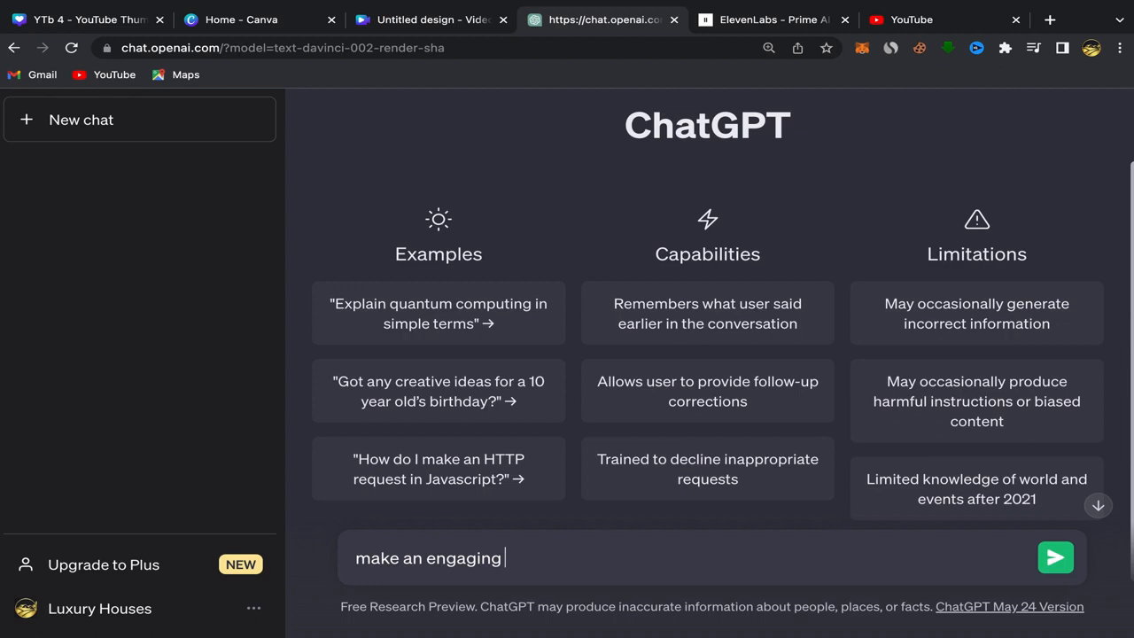
type(" youtube script a")
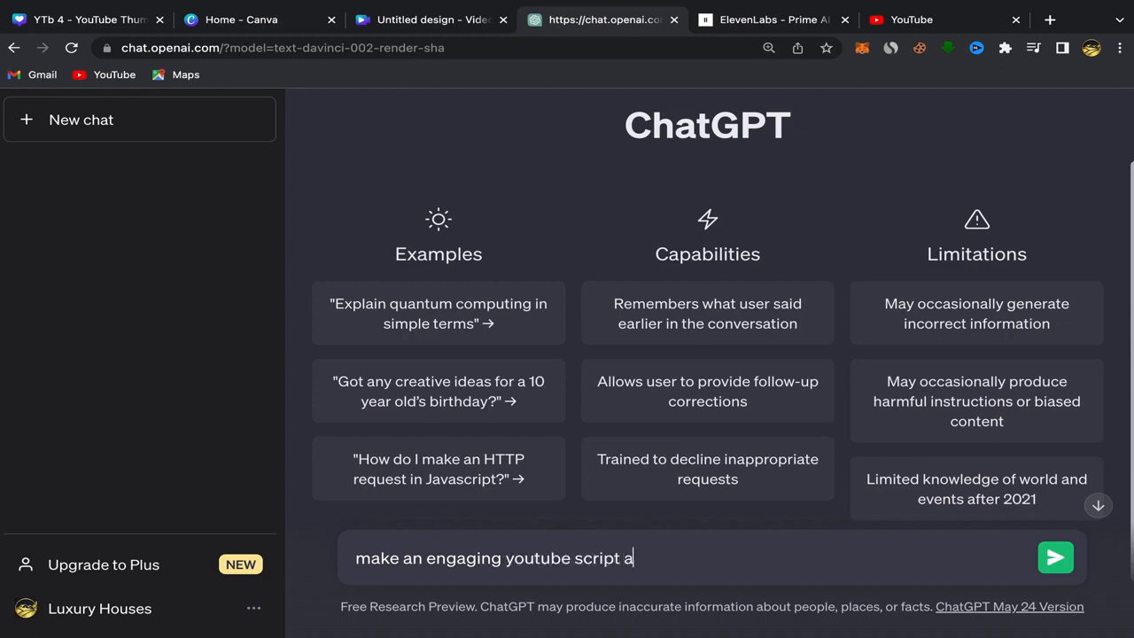
type("bout how to train")
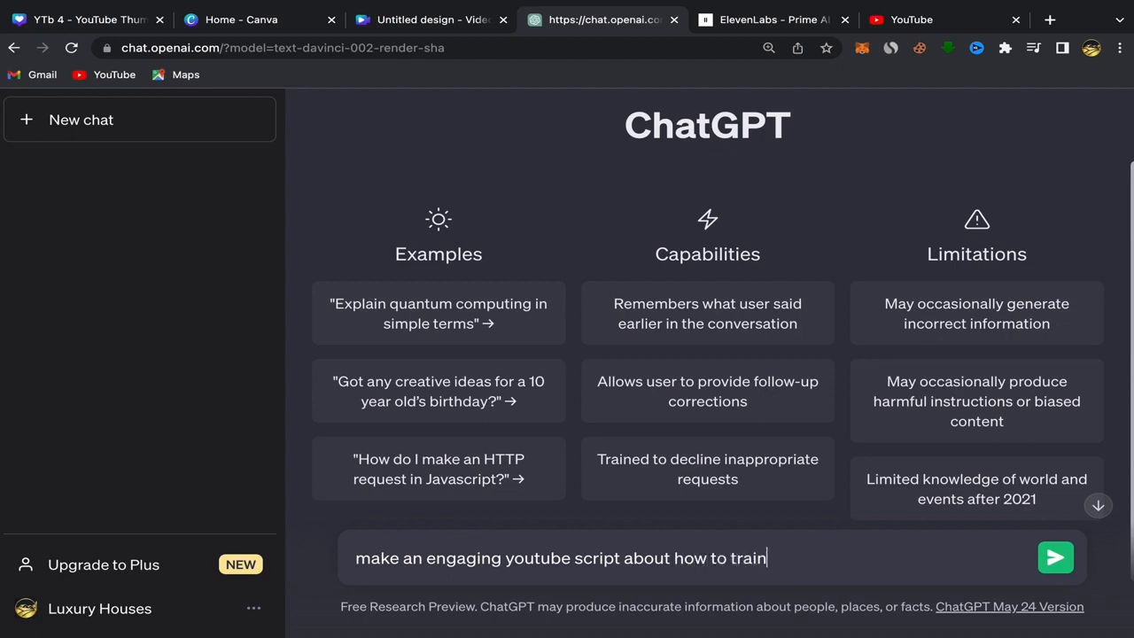
type(" your dog")
key("Return")
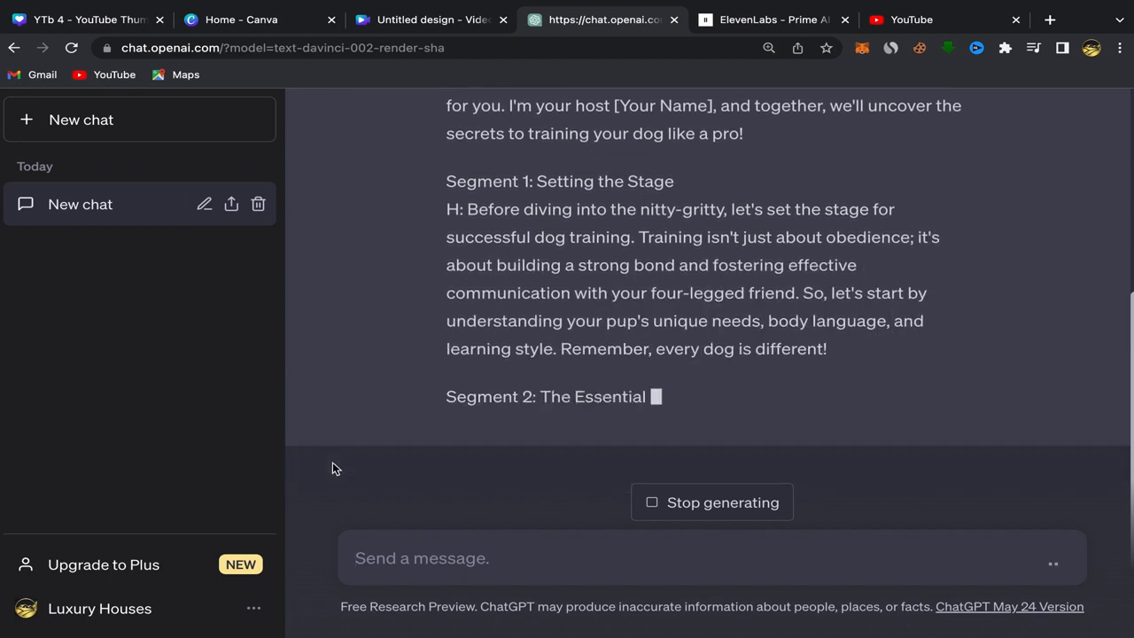
Step: Stop generating the response and copy the script from "Hey there, dog lovers!" through "four-legged friend."
left_click(648, 504)
scroll(601, 344, "up", 5)
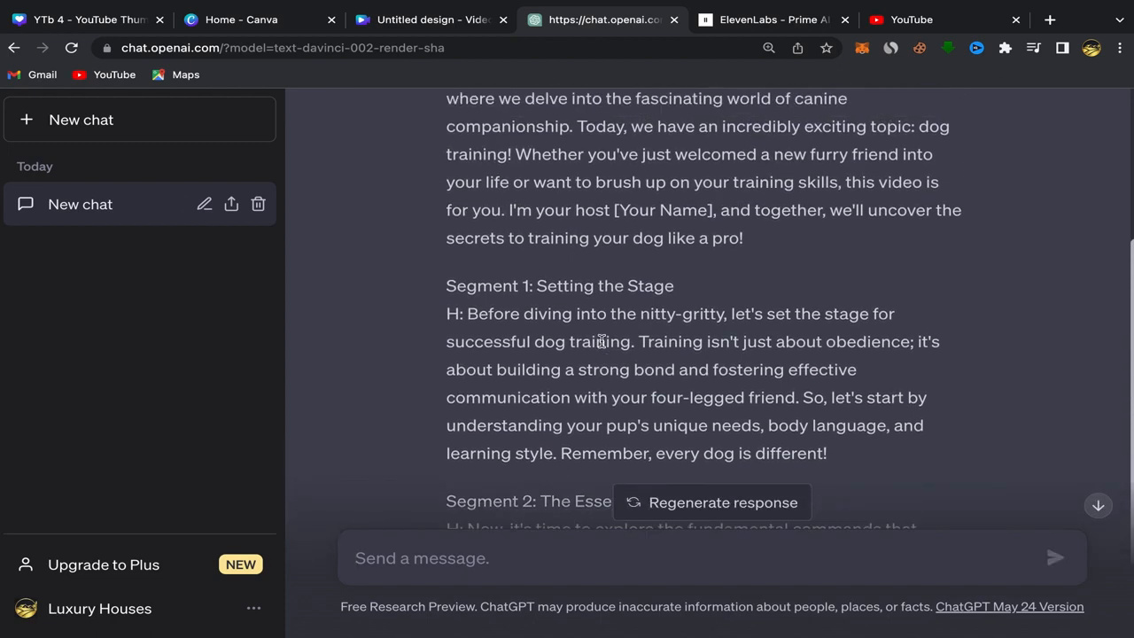
scroll(601, 341, "up", 1)
scroll(602, 341, "down", 2)
scroll(602, 342, "up", 2)
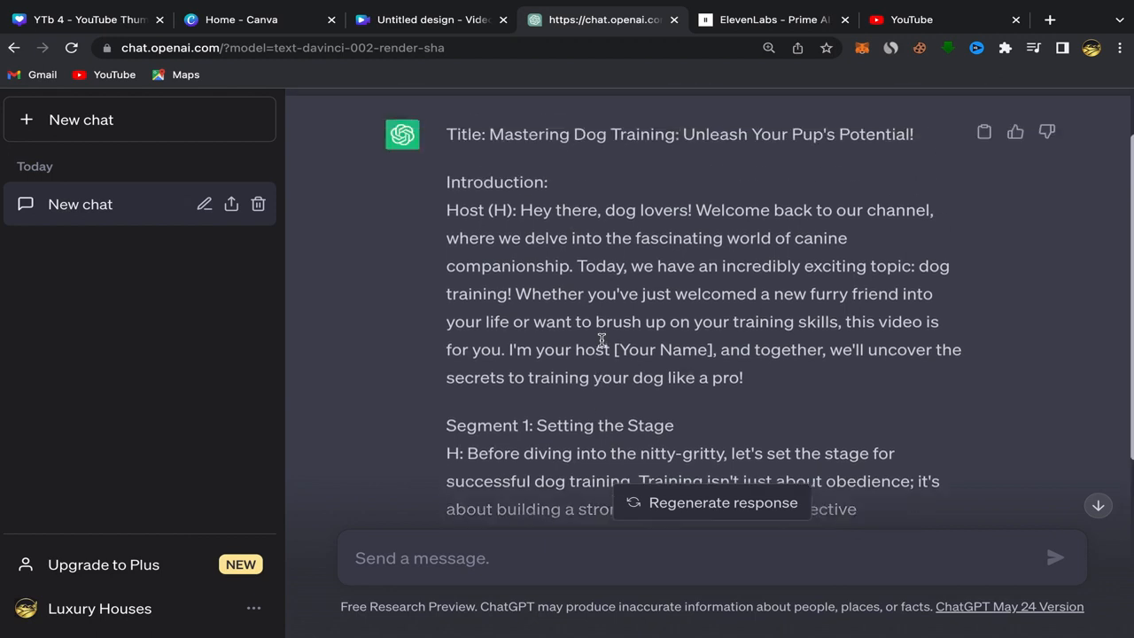
scroll(532, 148, "down", 2)
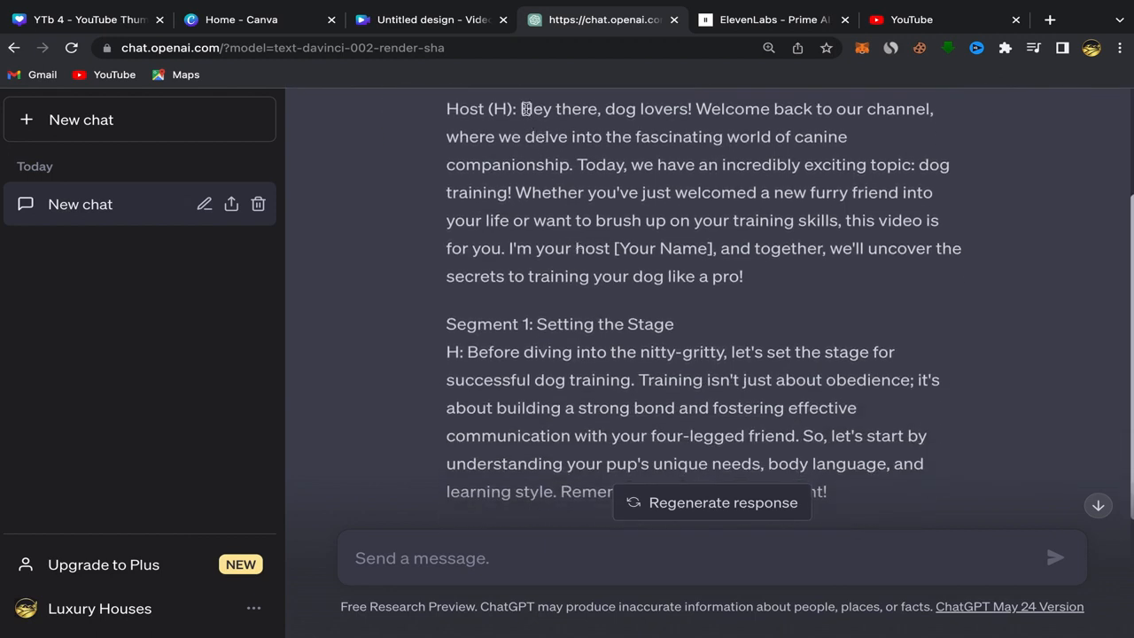
left_click_drag(523, 110, 556, 481)
left_click_drag(557, 468, 800, 438)
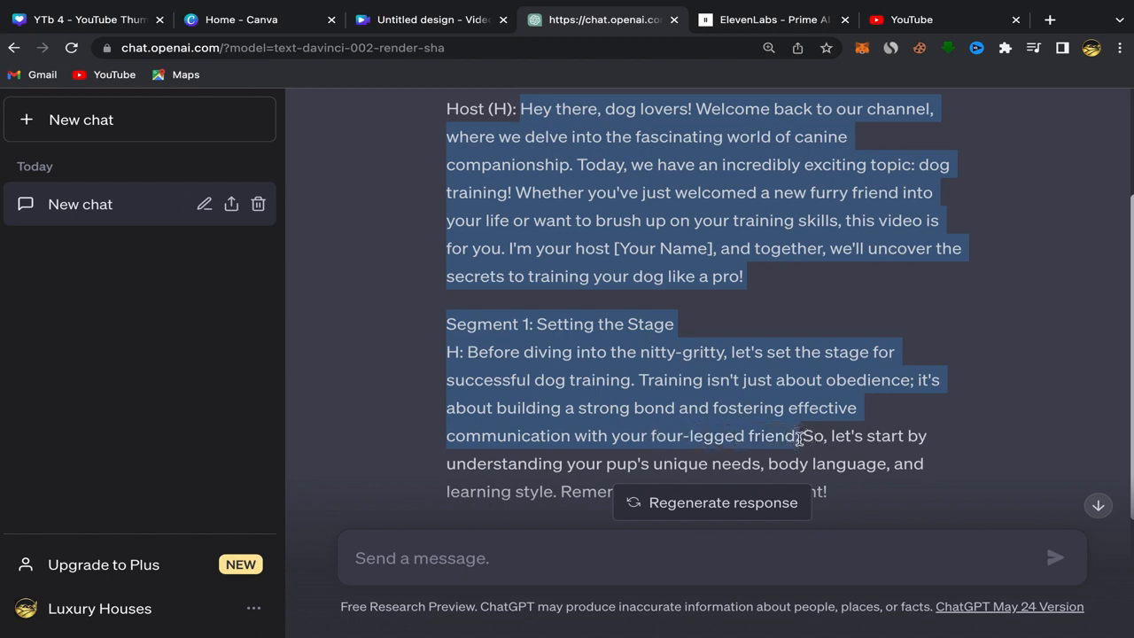
right_click(648, 400)
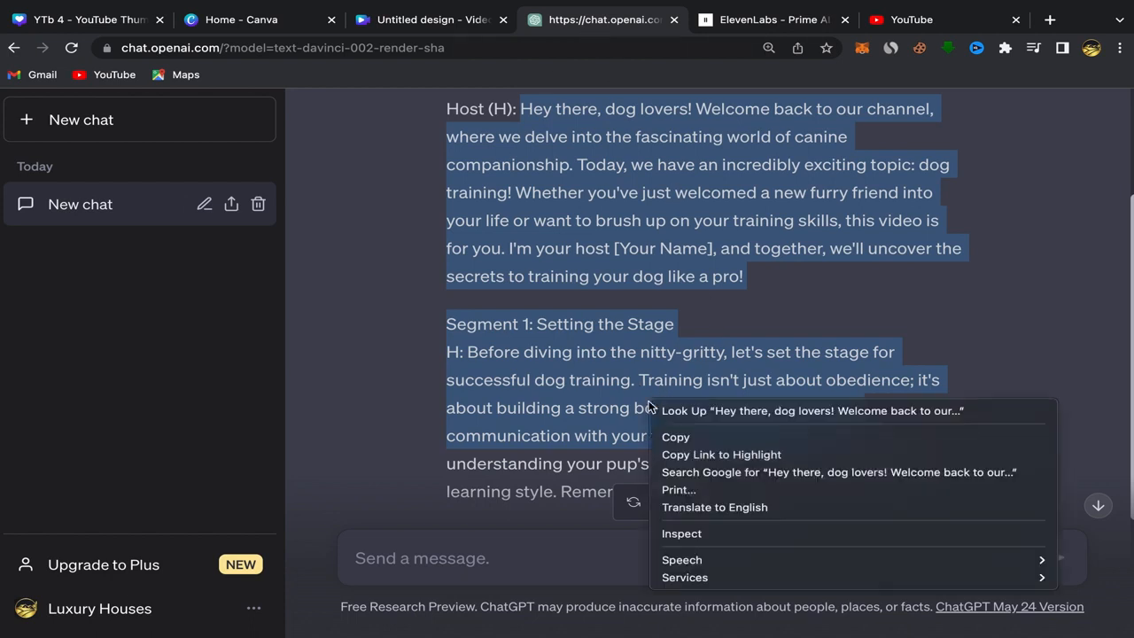
left_click(700, 438)
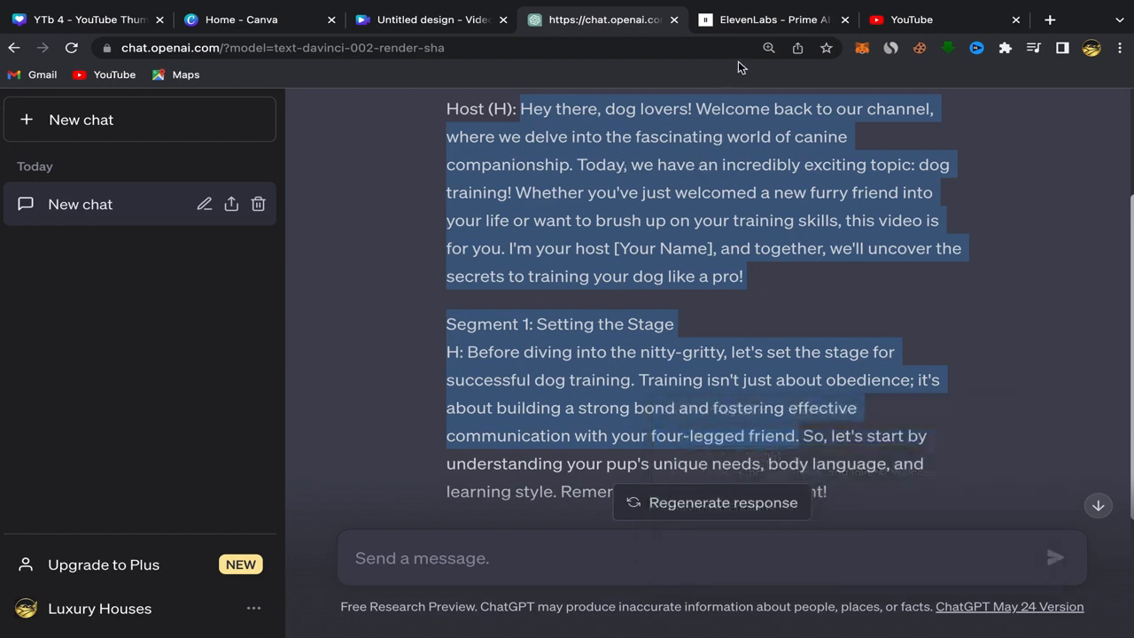
Step: Switch to ElevenLabs and paste the copied script into the Speech Synthesis text area
left_click(748, 26)
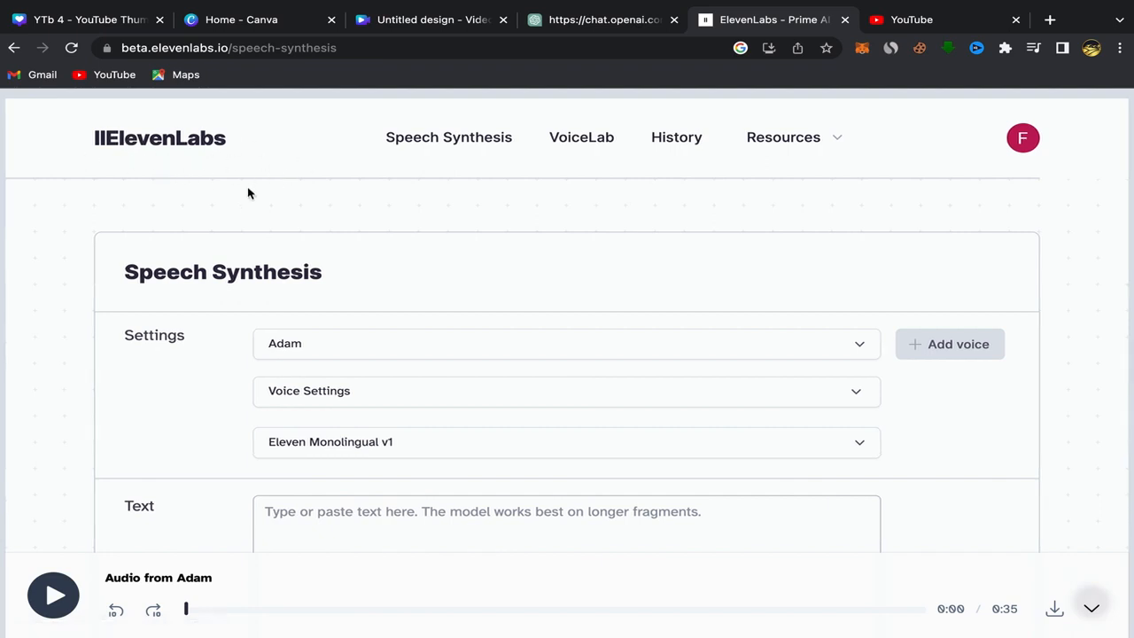
scroll(373, 290, "down", 1)
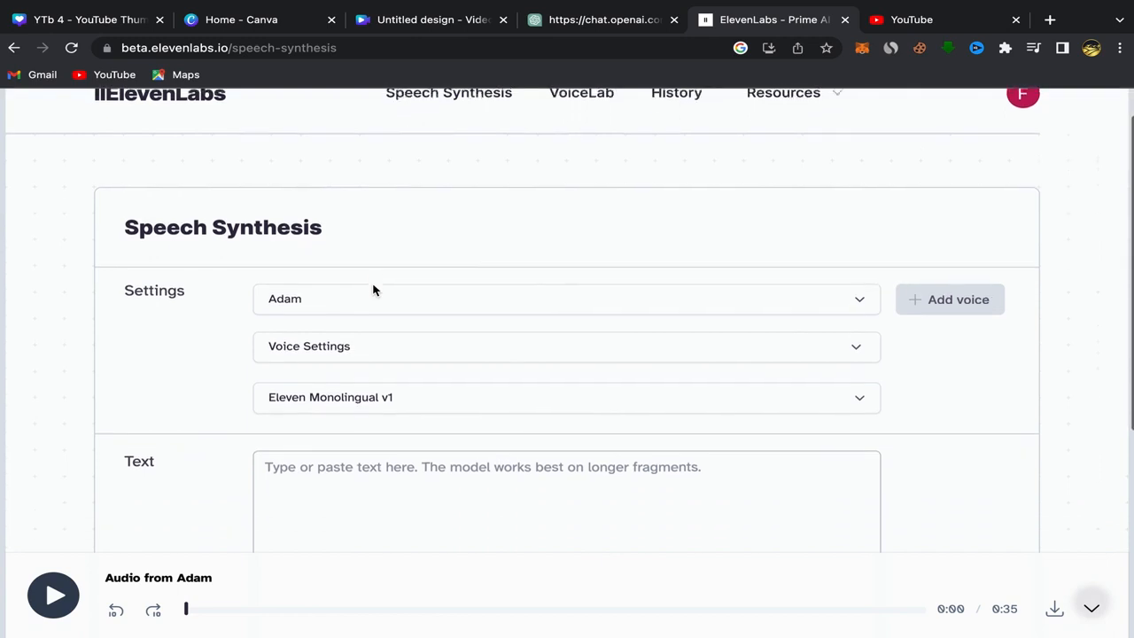
scroll(246, 352, "down", 1)
scroll(243, 354, "up", 1)
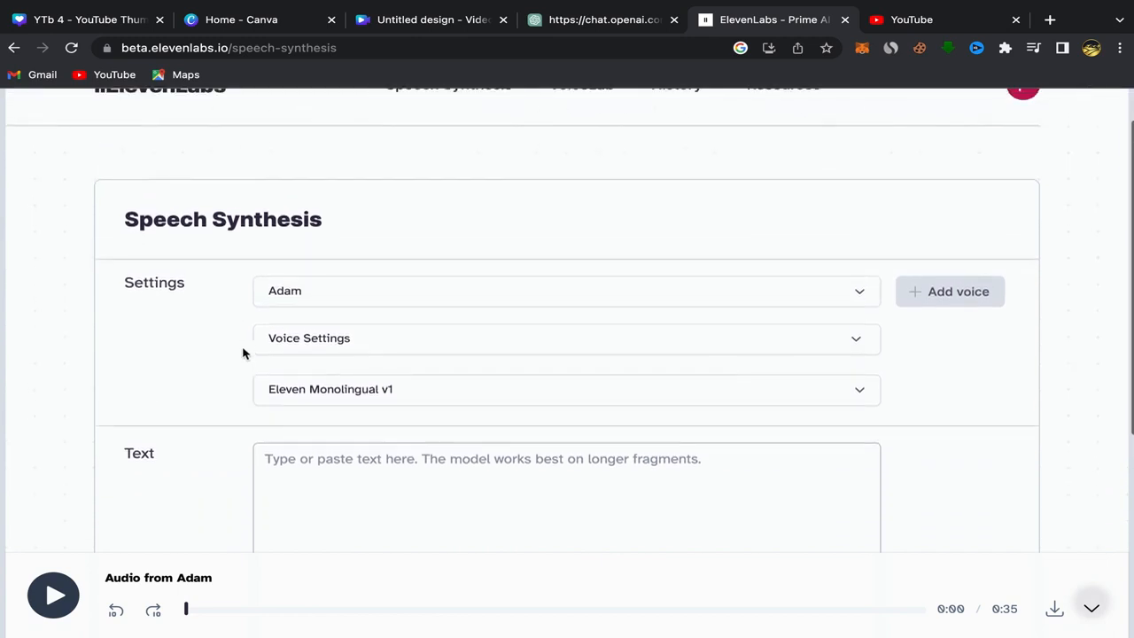
scroll(248, 341, "up", 1)
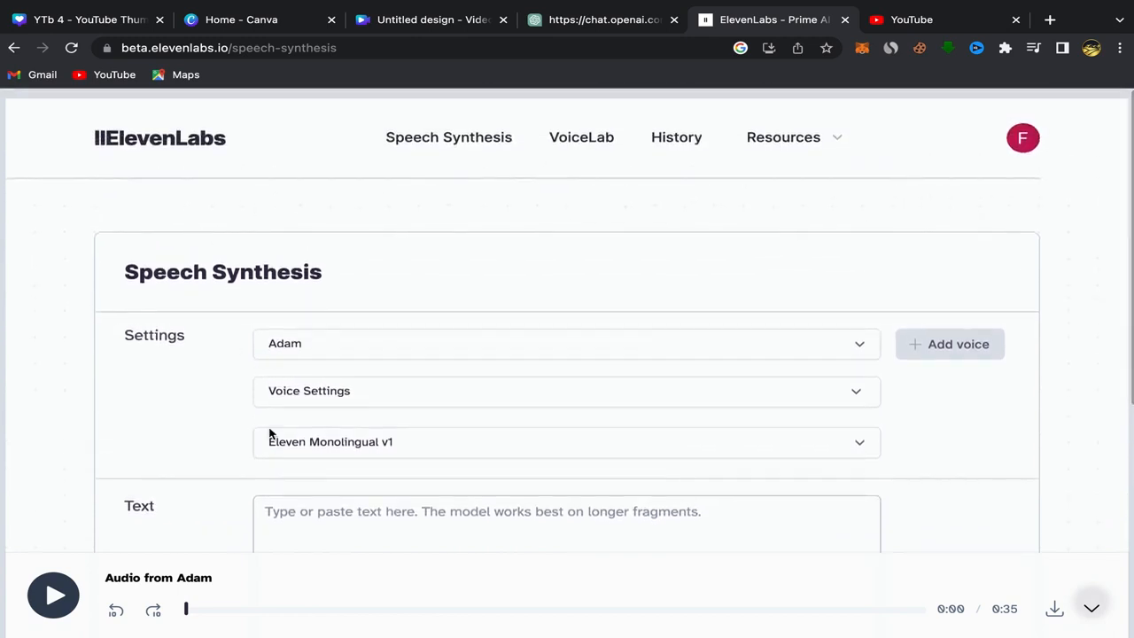
scroll(189, 407, "down", 2)
scroll(292, 154, "up", 2)
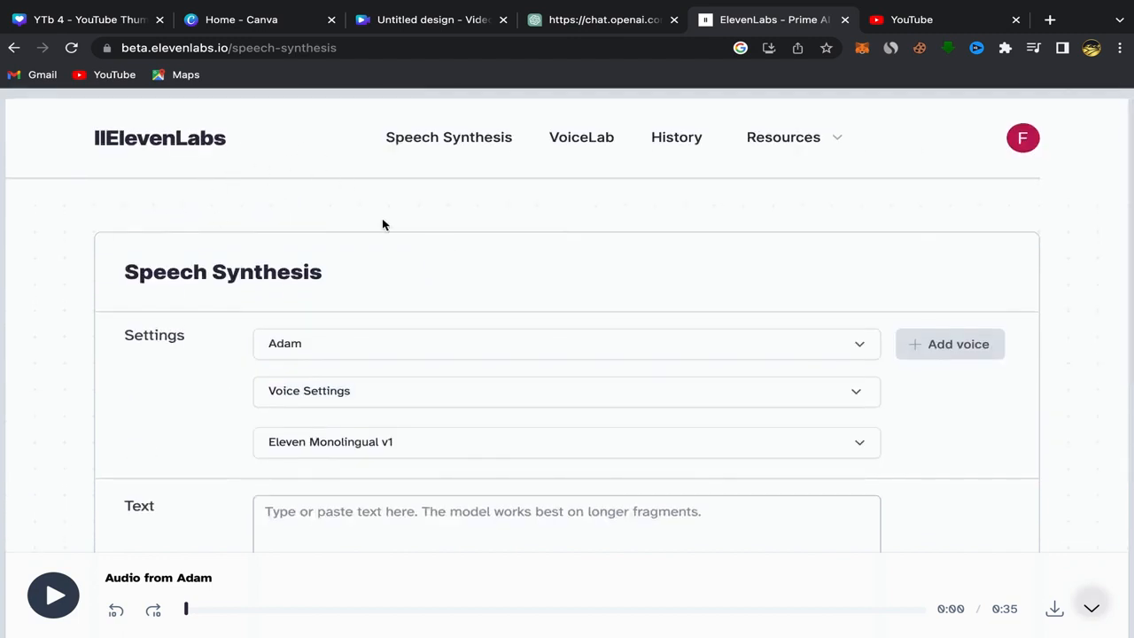
scroll(275, 310, "down", 2)
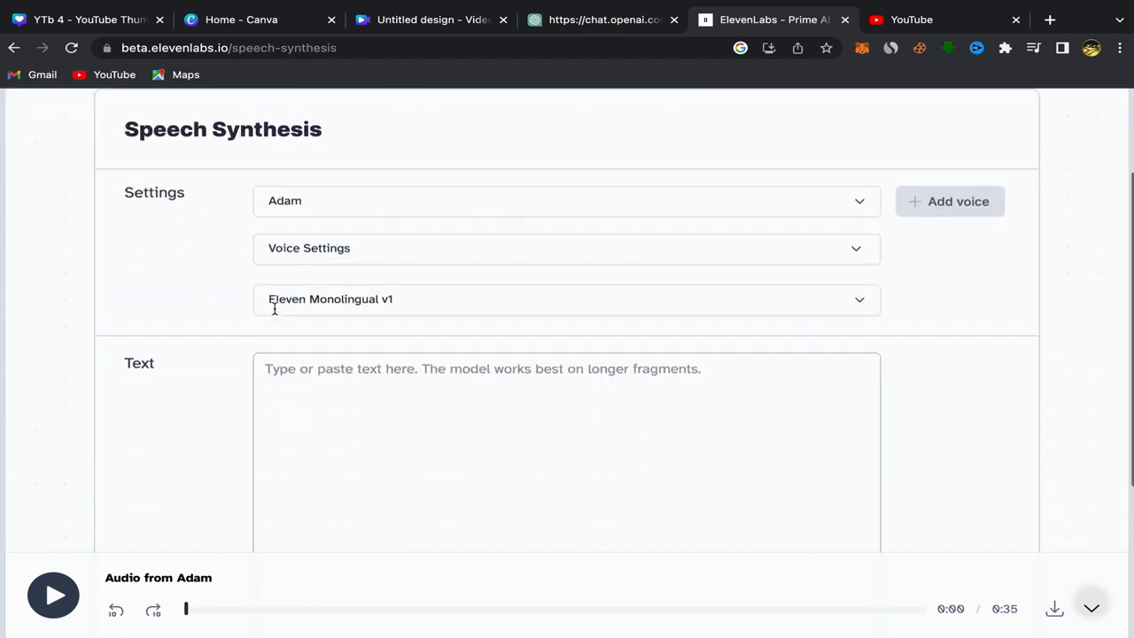
scroll(275, 309, "down", 1)
left_click(290, 333)
right_click(277, 323)
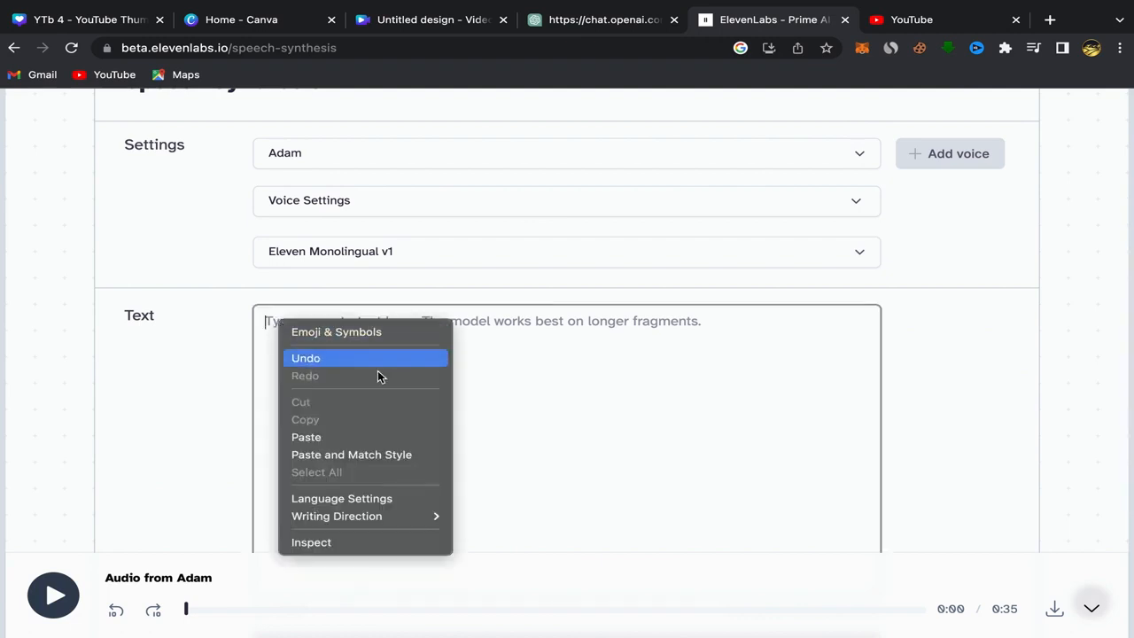
left_click(337, 438)
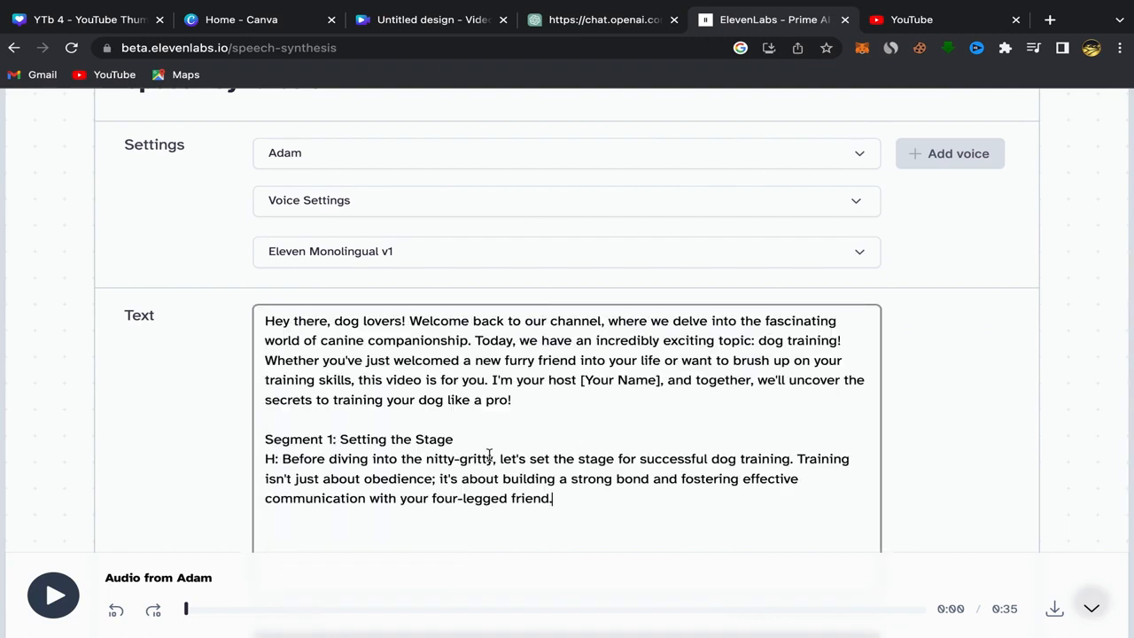
Step: Remove the blank line above "Segment 1: Setting the Stage" and the "H:" label before "Before diving"
left_click(266, 439)
key("BackSpace")
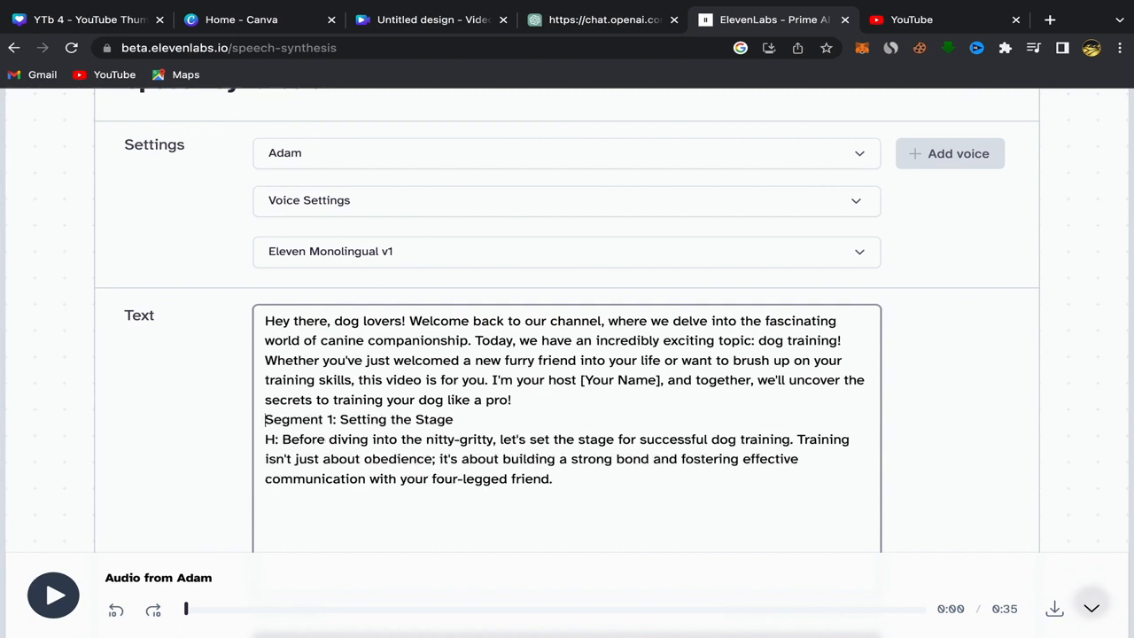
left_click_drag(282, 440, 259, 441)
key("BackSpace")
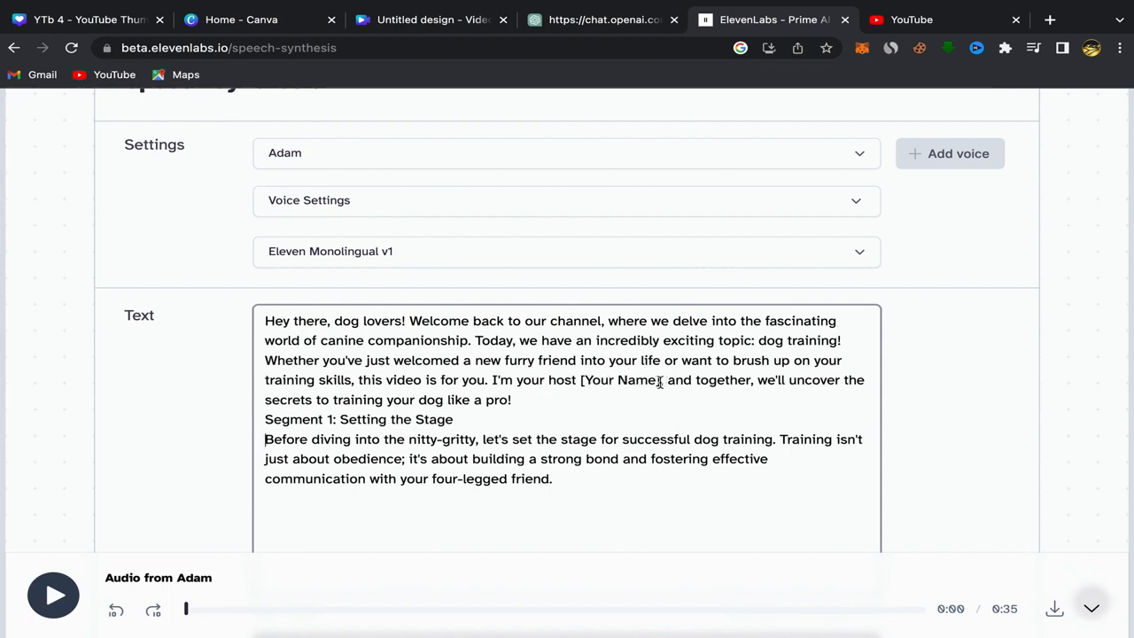
Step: Delete "I'm your host [Your Name]" and the period before it so the text reads "for you, and together"
left_click_drag(662, 381, 493, 378)
key("BackSpace")
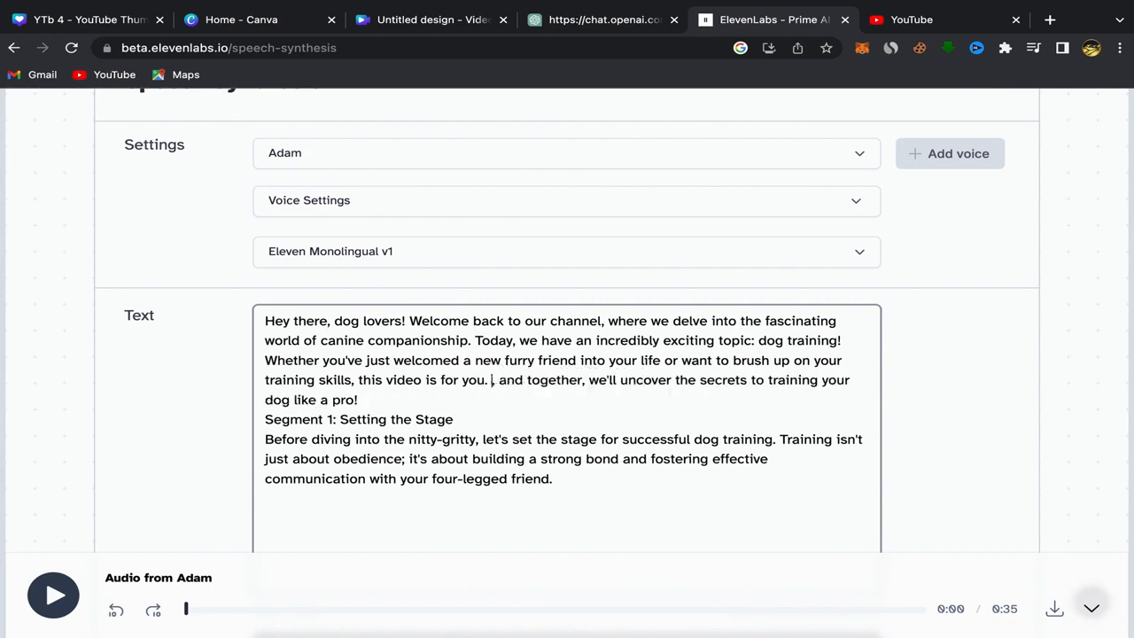
key("BackSpace")
key("BackSpace")
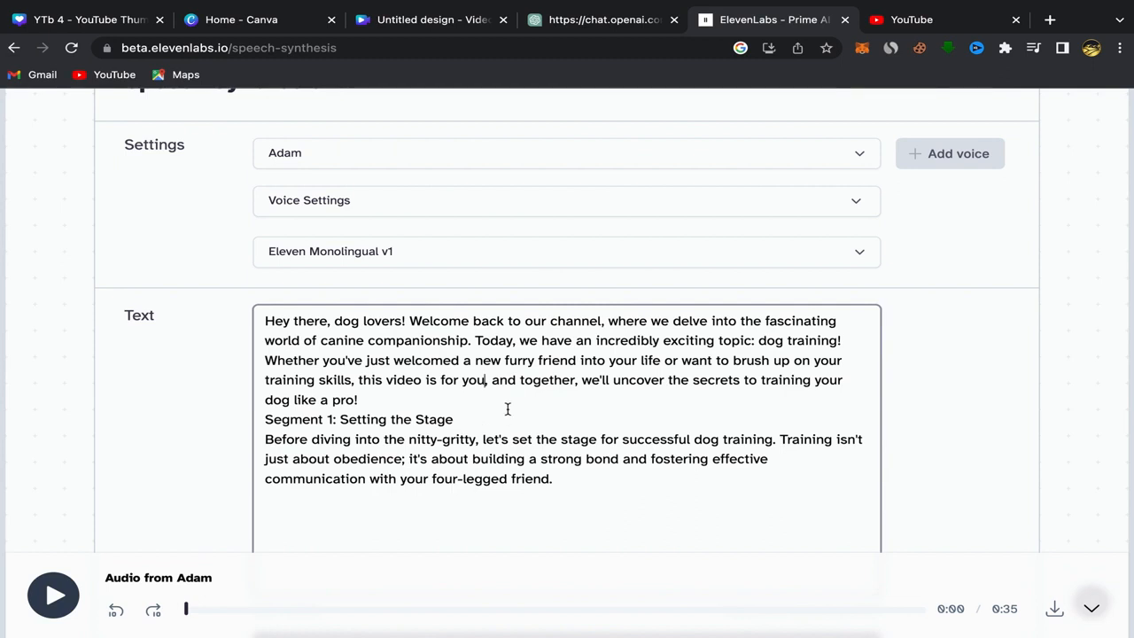
scroll(590, 456, "down", 1)
scroll(590, 457, "up", 1)
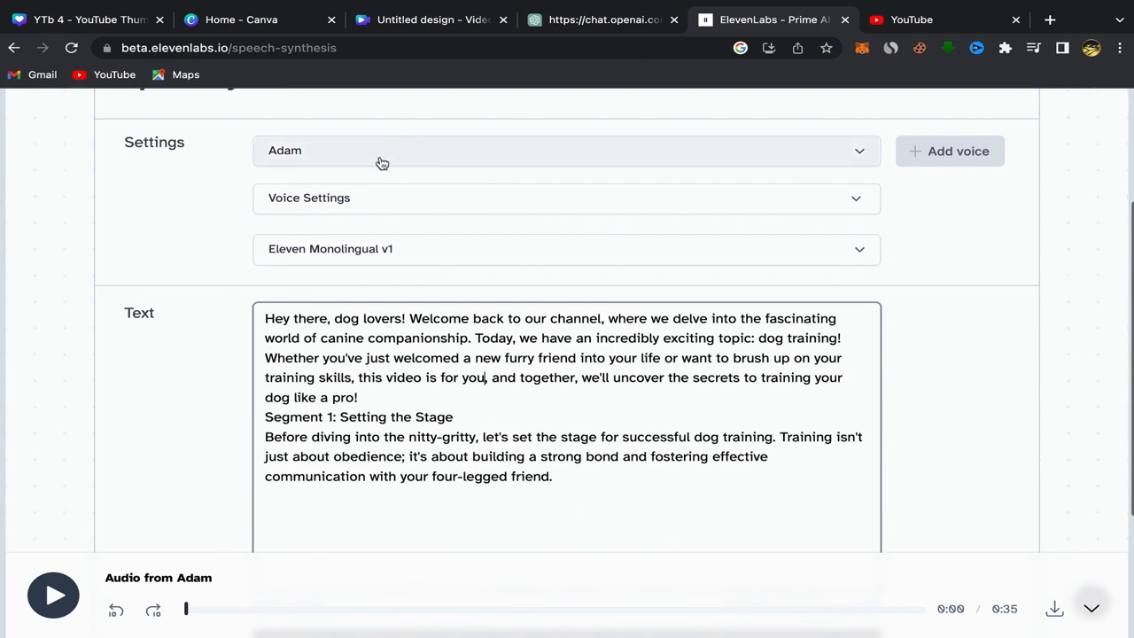
Step: Look through the available premade voices, keeping Adam as the selected voice
left_click(378, 164)
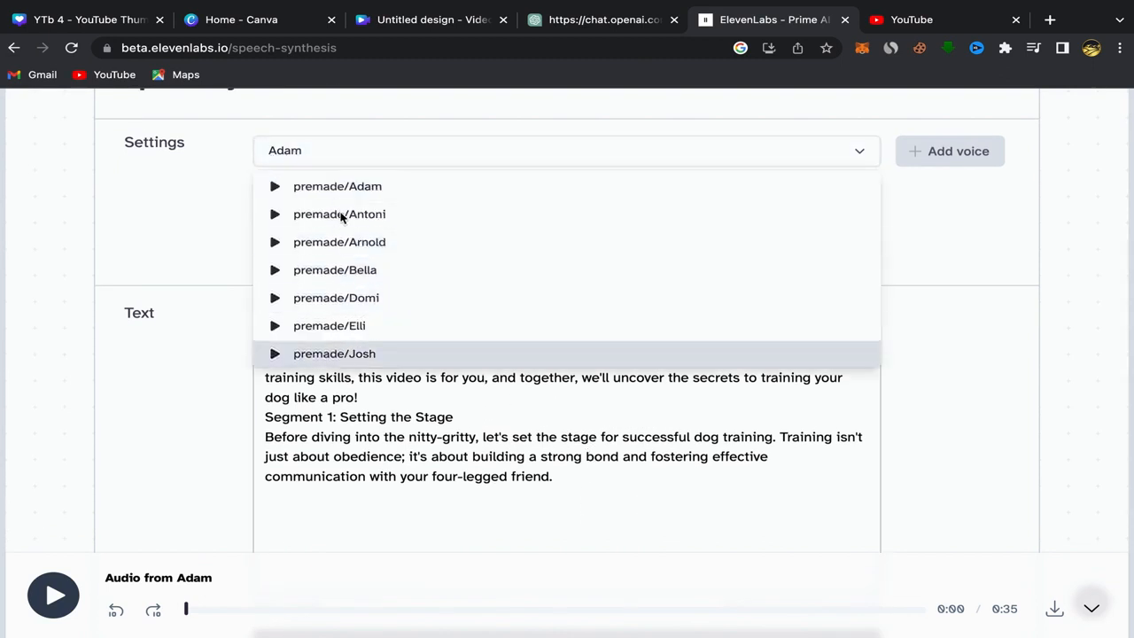
scroll(391, 293, "down", 1)
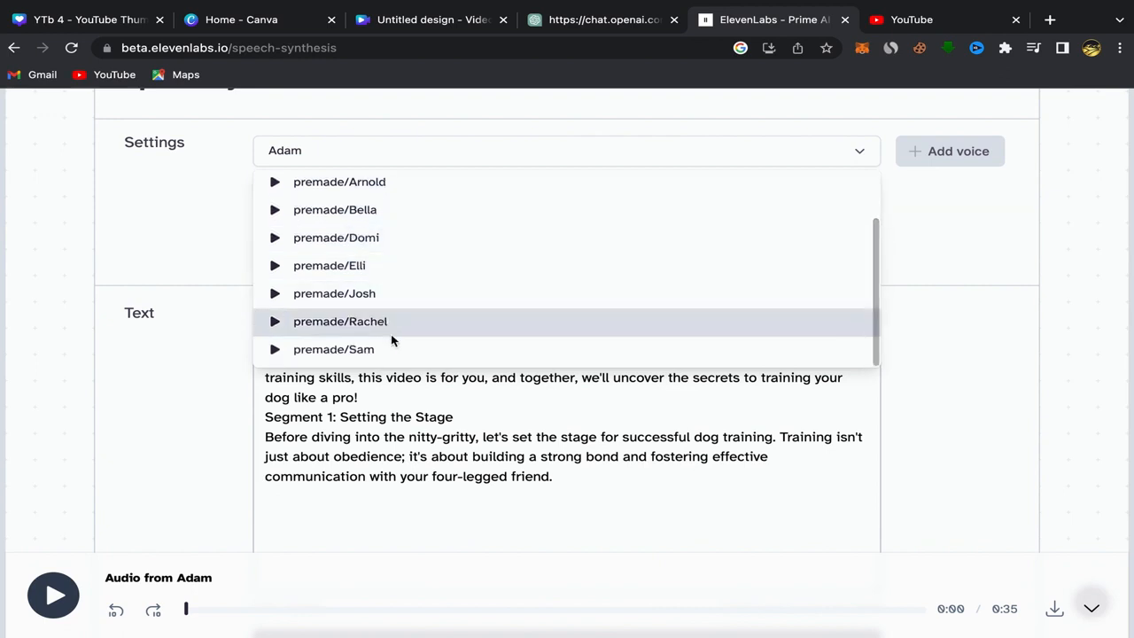
scroll(355, 284, "up", 1)
left_click(207, 203)
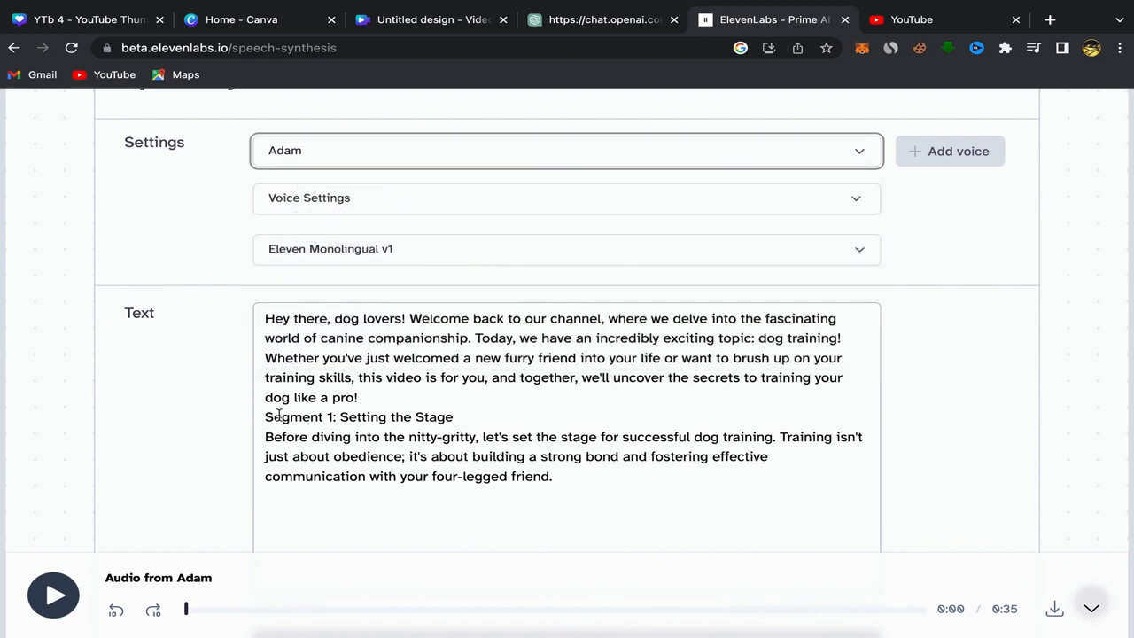
Step: Generate the dog training voiceover with the Adam voice, listen to part of it and pause the playback
scroll(279, 414, "down", 3)
left_click(551, 449)
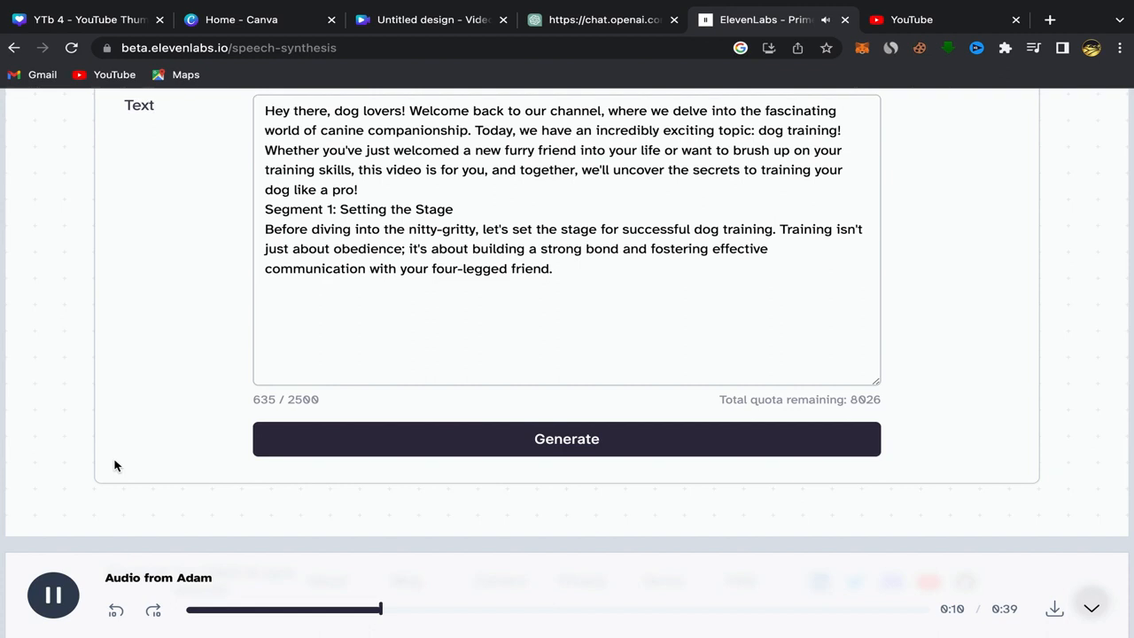
left_click(53, 600)
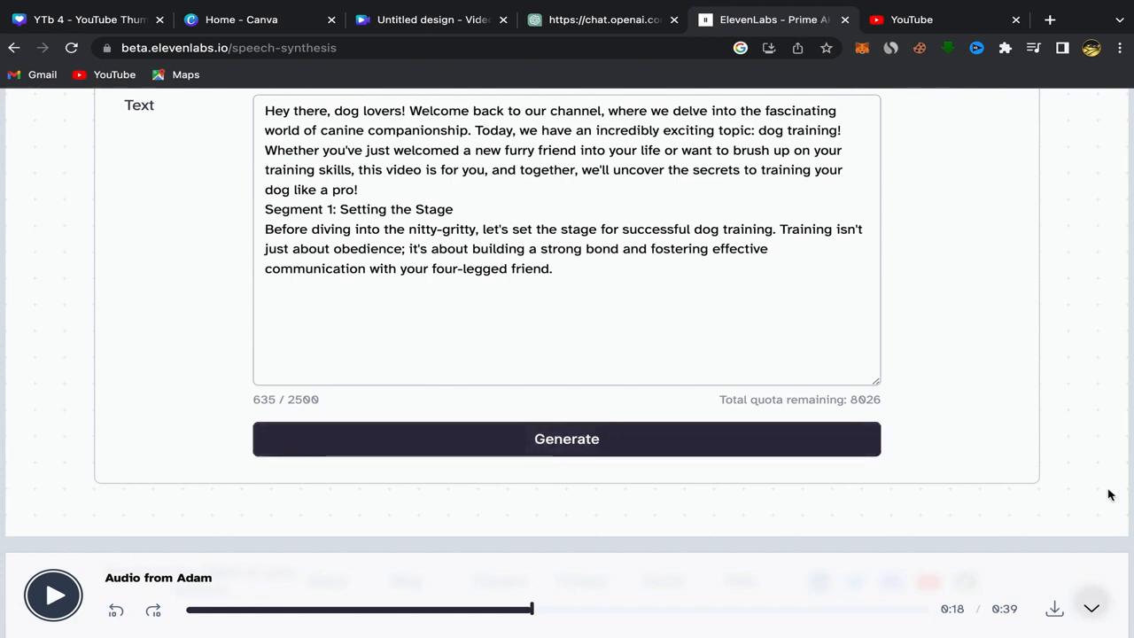
Step: Download the generated Adam voiceover as an MP3 file and dismiss the downloads bar
left_click(1056, 613)
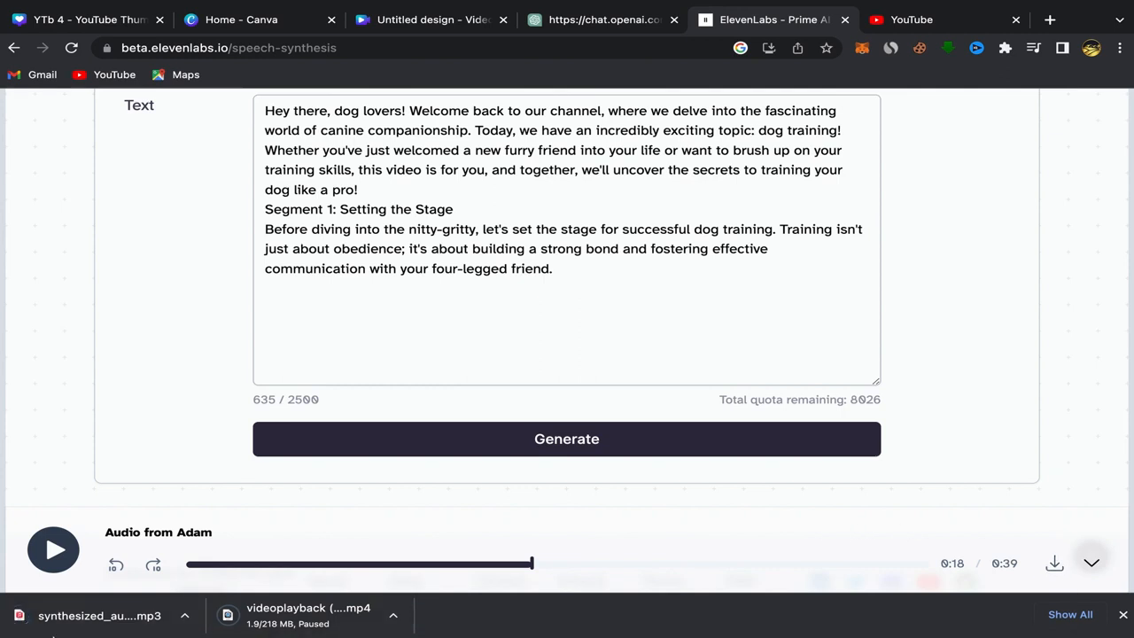
left_click(1123, 614)
scroll(585, 418, "up", 3)
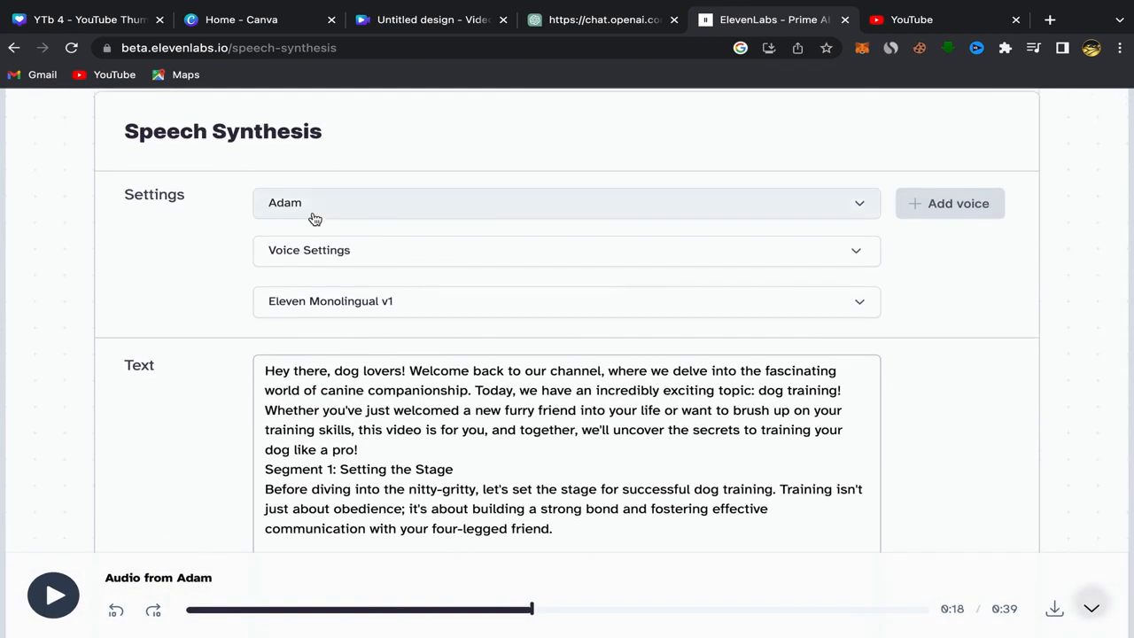
Step: Switch to the untitled video design in Canva, upload synthesized_audio (4).mp3 from Downloads and add it to the timeline
left_click(241, 20)
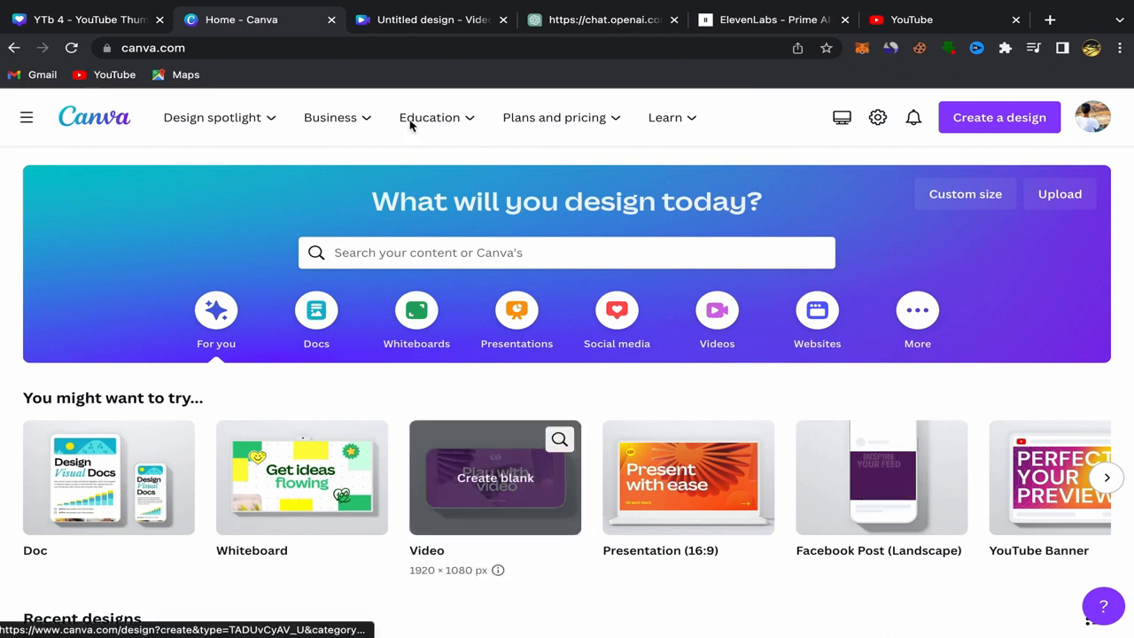
left_click(417, 25)
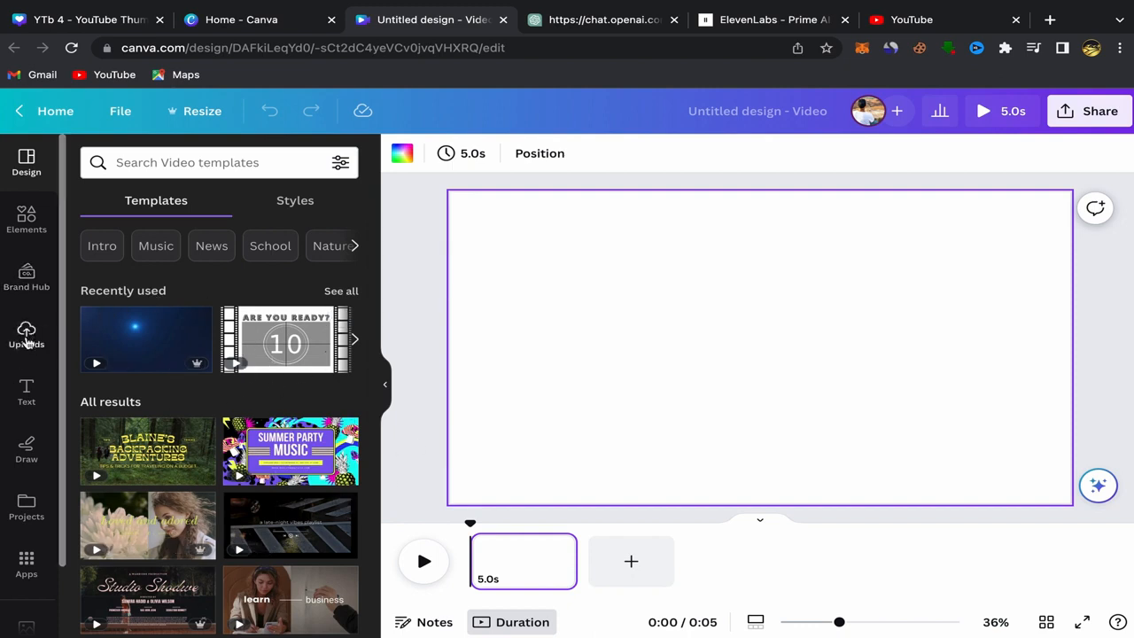
left_click(27, 337)
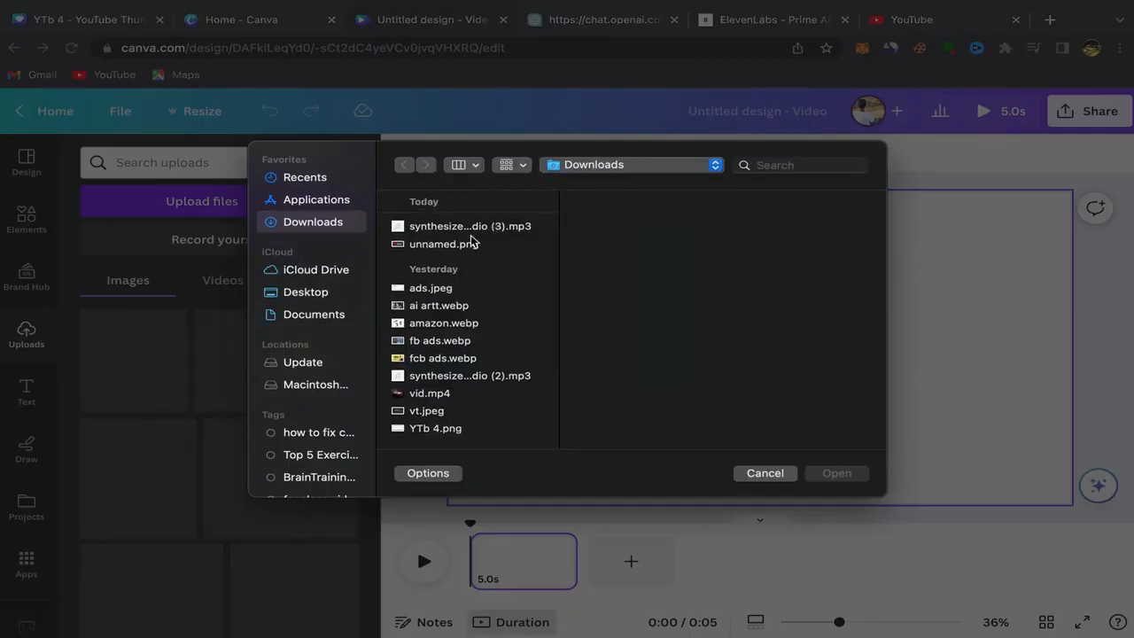
left_click(476, 245)
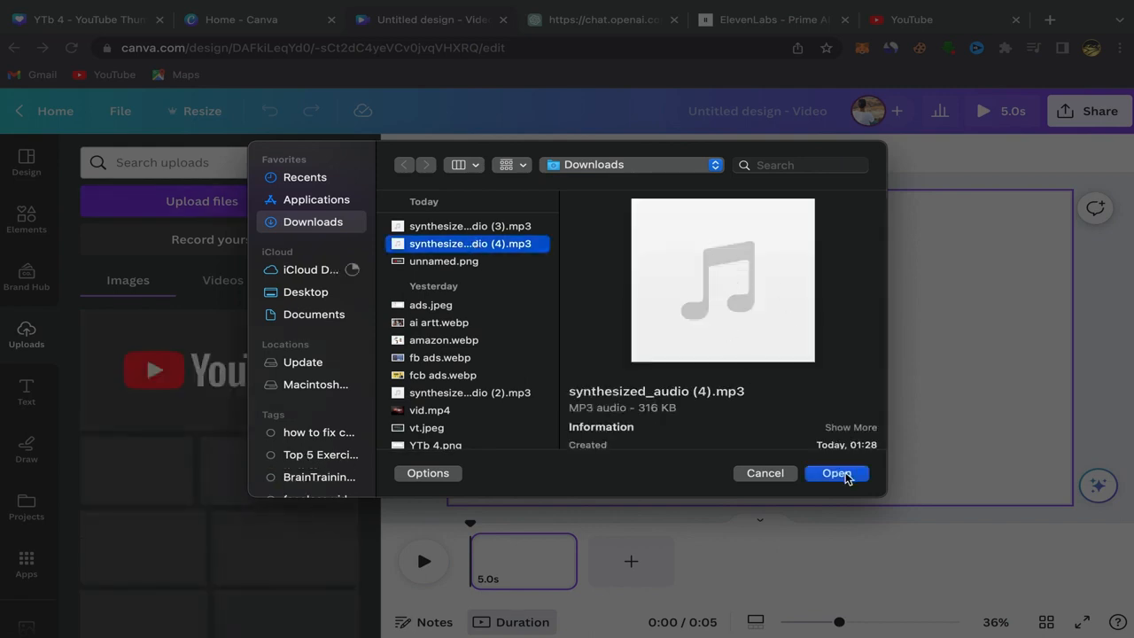
left_click(845, 475)
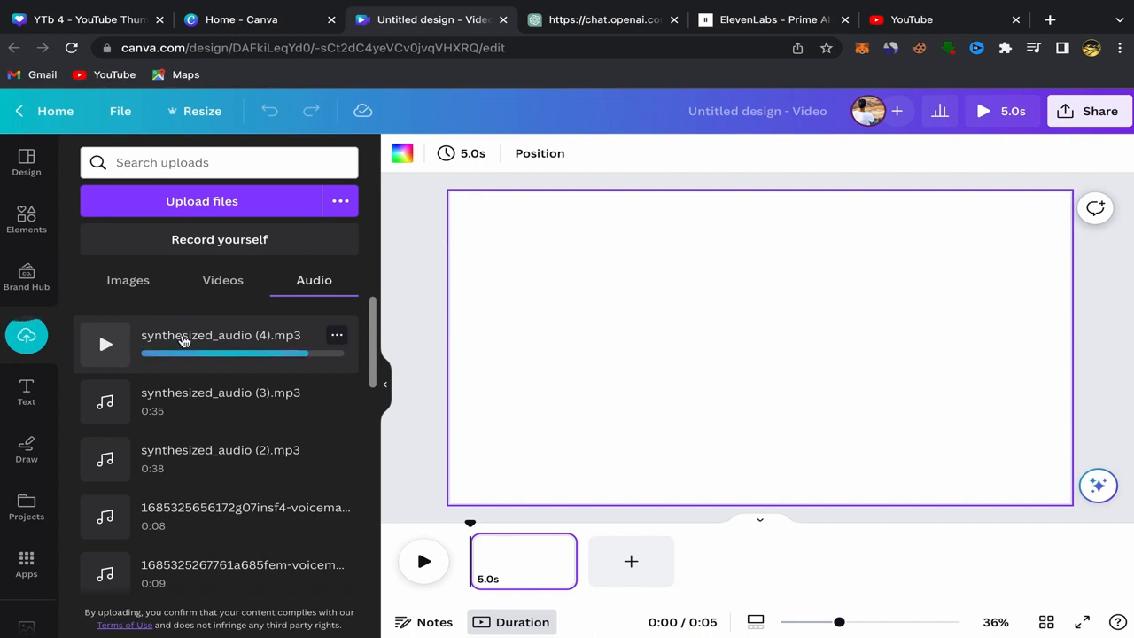
left_click(184, 341)
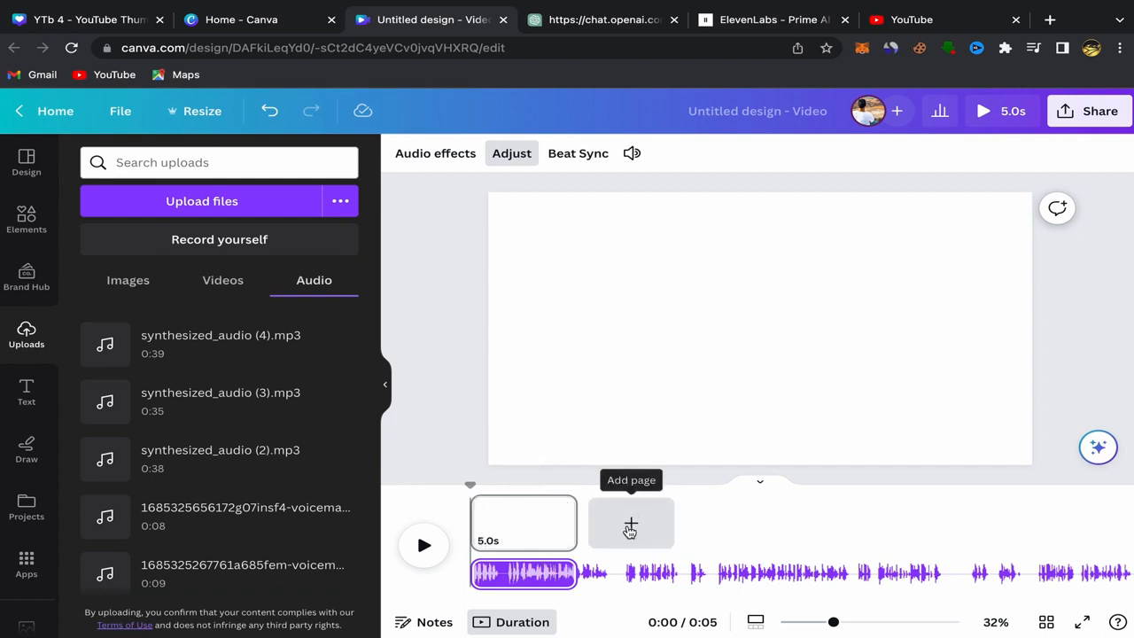
Step: Add nine blank 5-second pages to extend the video to 50 seconds, beyond the end of the voiceover
left_click(630, 530)
left_click(752, 525)
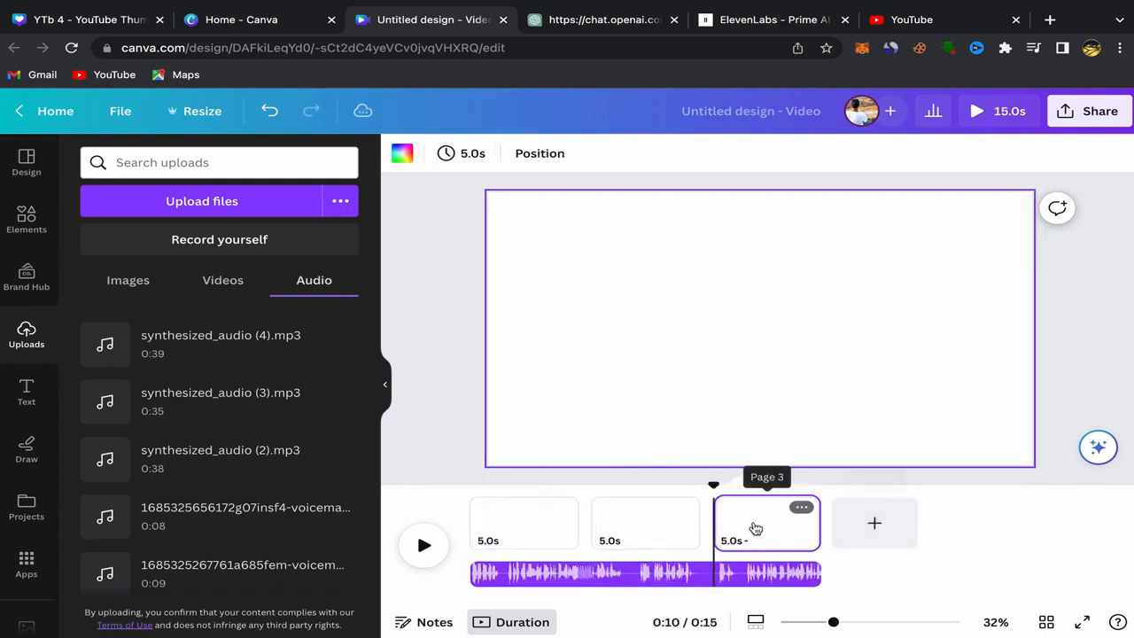
left_click(880, 523)
left_click(999, 524)
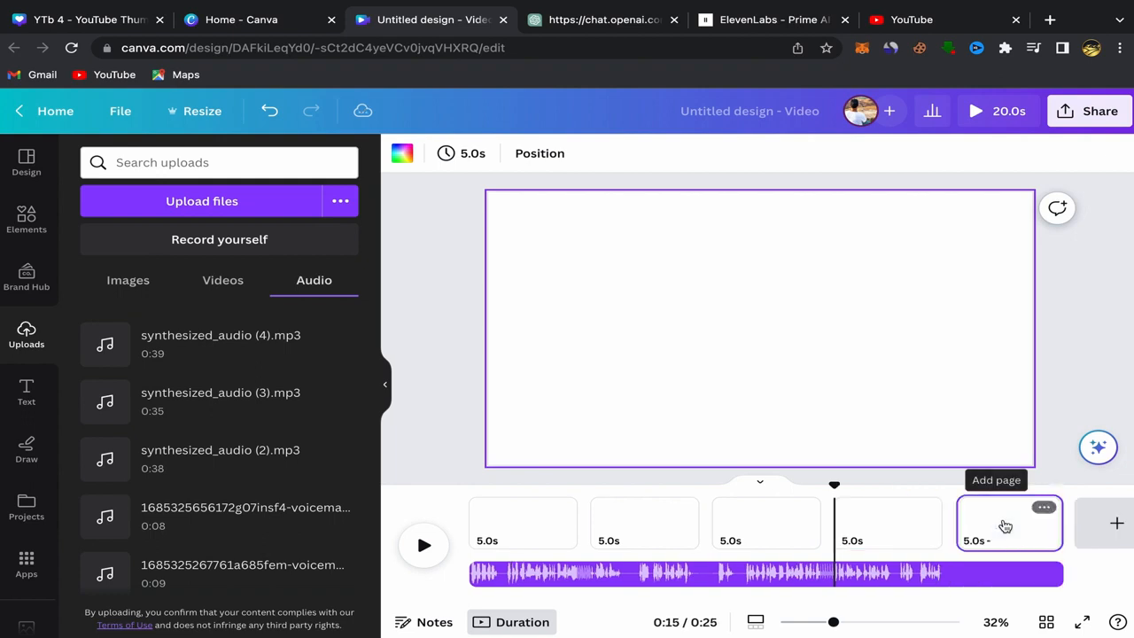
left_click(1083, 524)
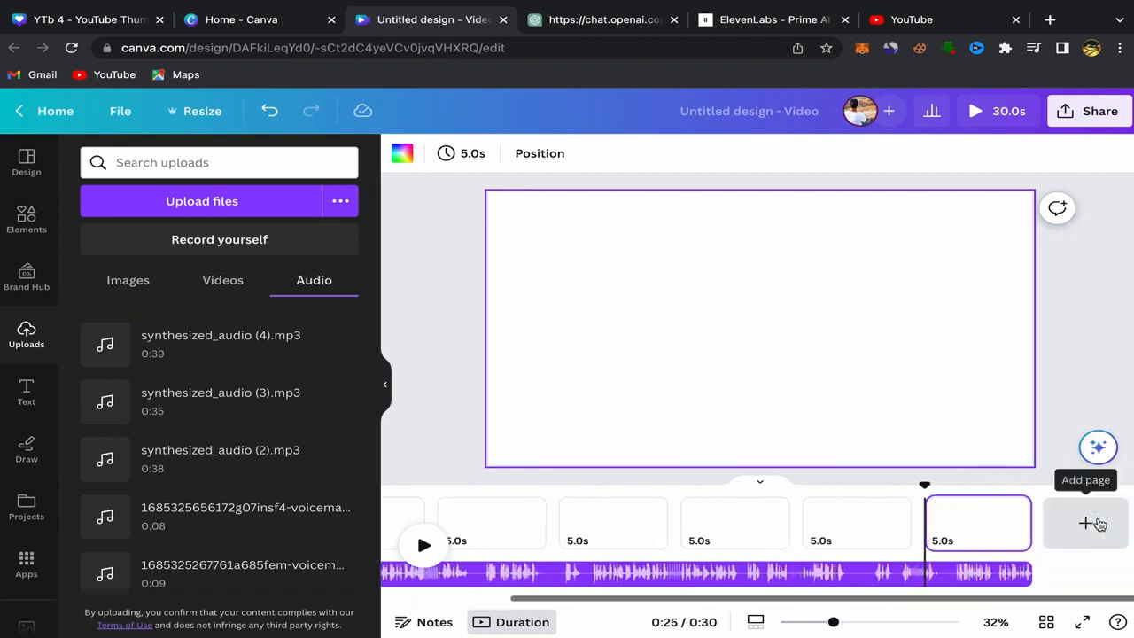
left_click(1092, 524)
left_click(1099, 524)
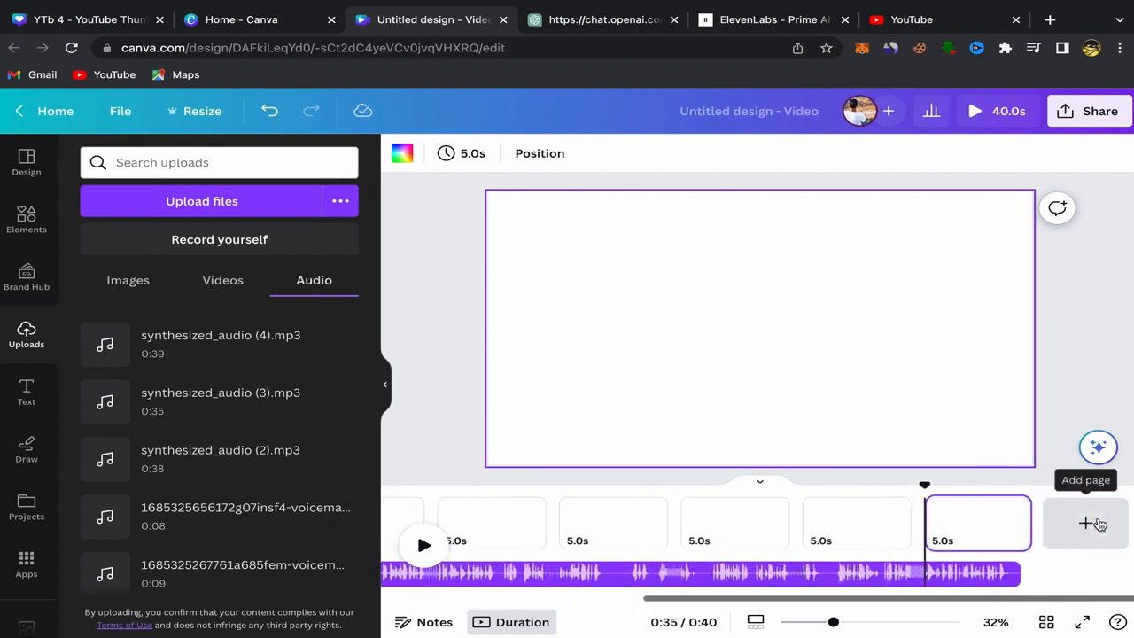
left_click(1099, 524)
left_click(1098, 524)
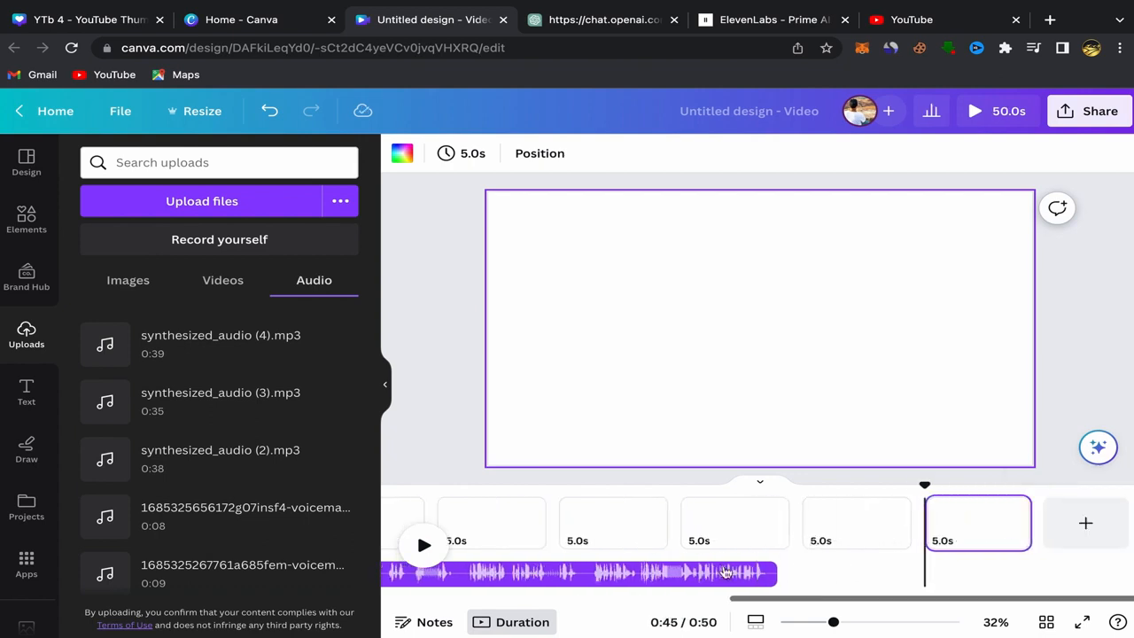
Step: Return to the first page and briefly preview the start of the voiceover
scroll(627, 521, "left", 10)
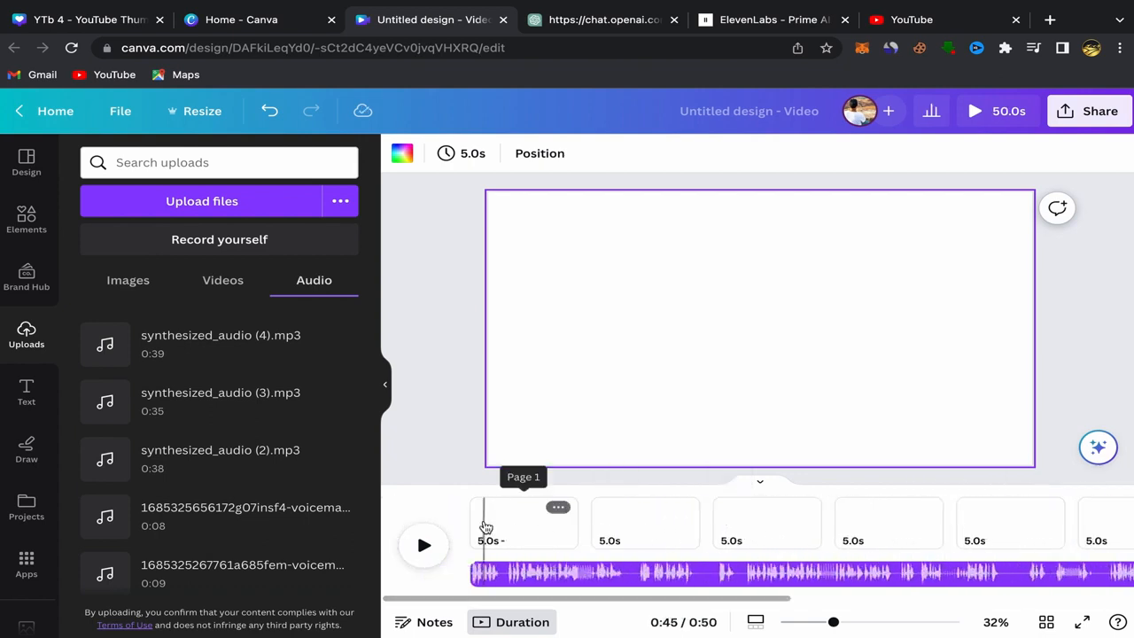
left_click(477, 519)
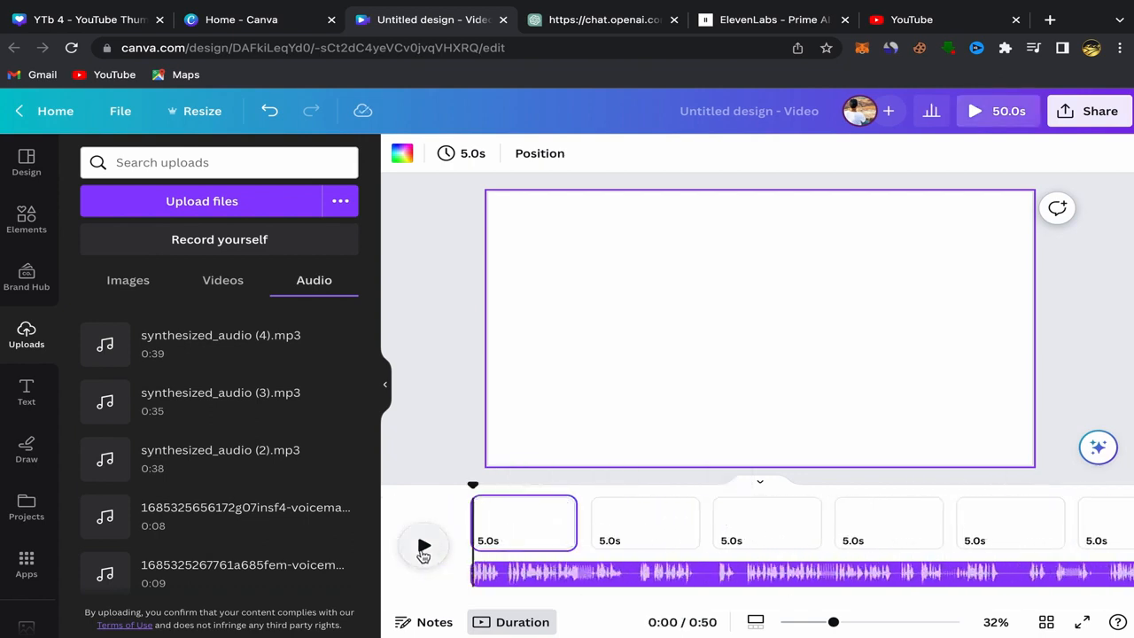
left_click(425, 546)
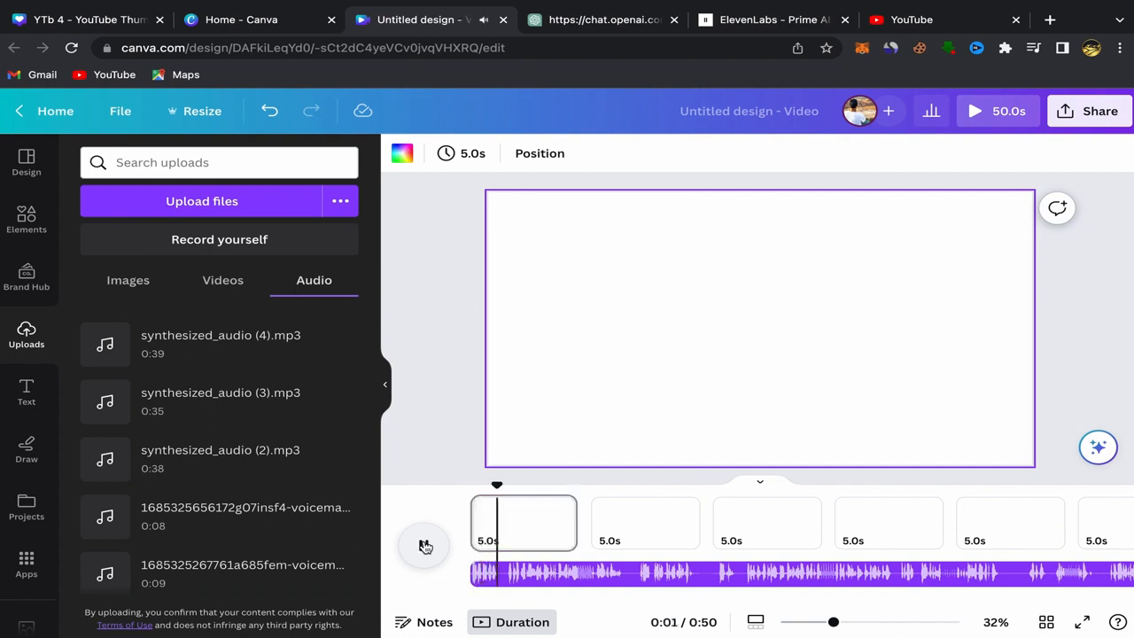
left_click(424, 546)
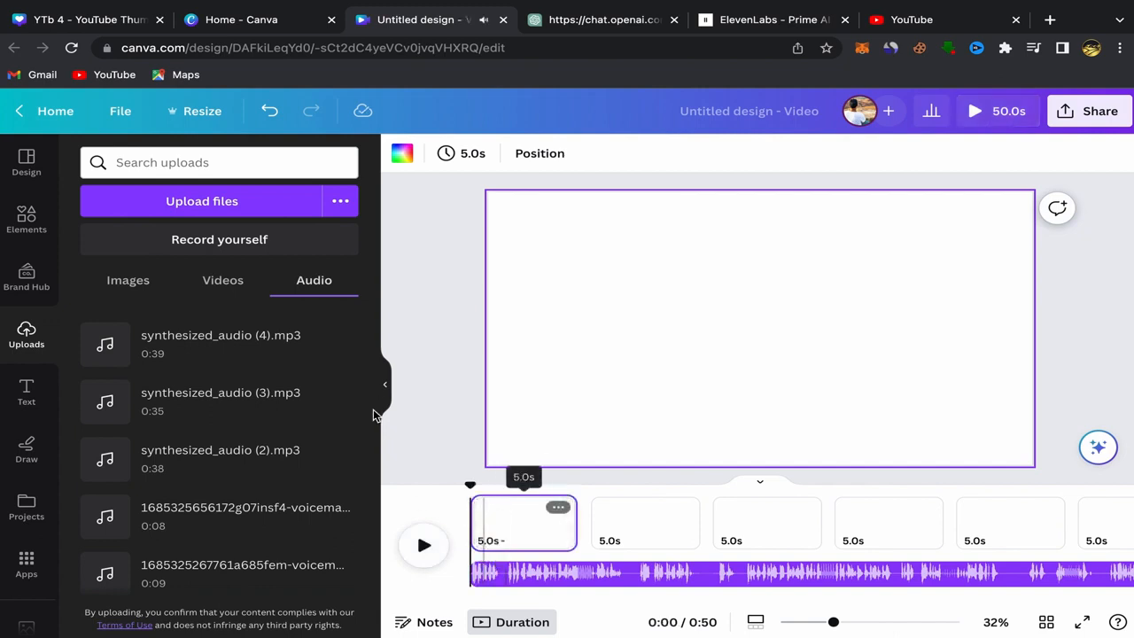
Step: Search the elements library for "dog" and limit the results to videos
left_click(29, 215)
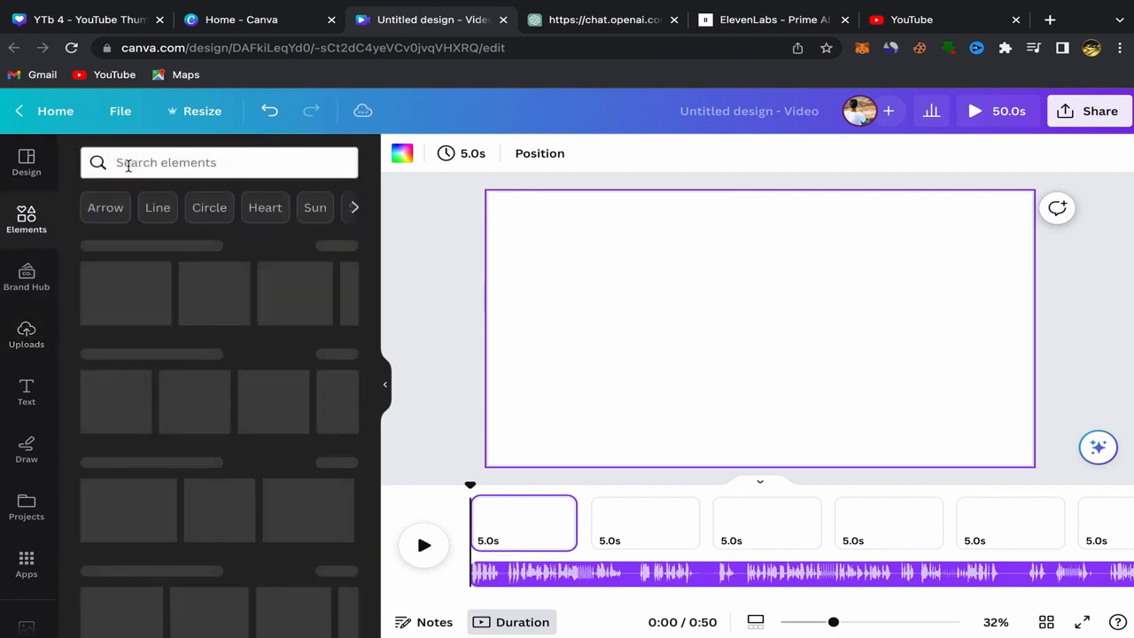
left_click(124, 164)
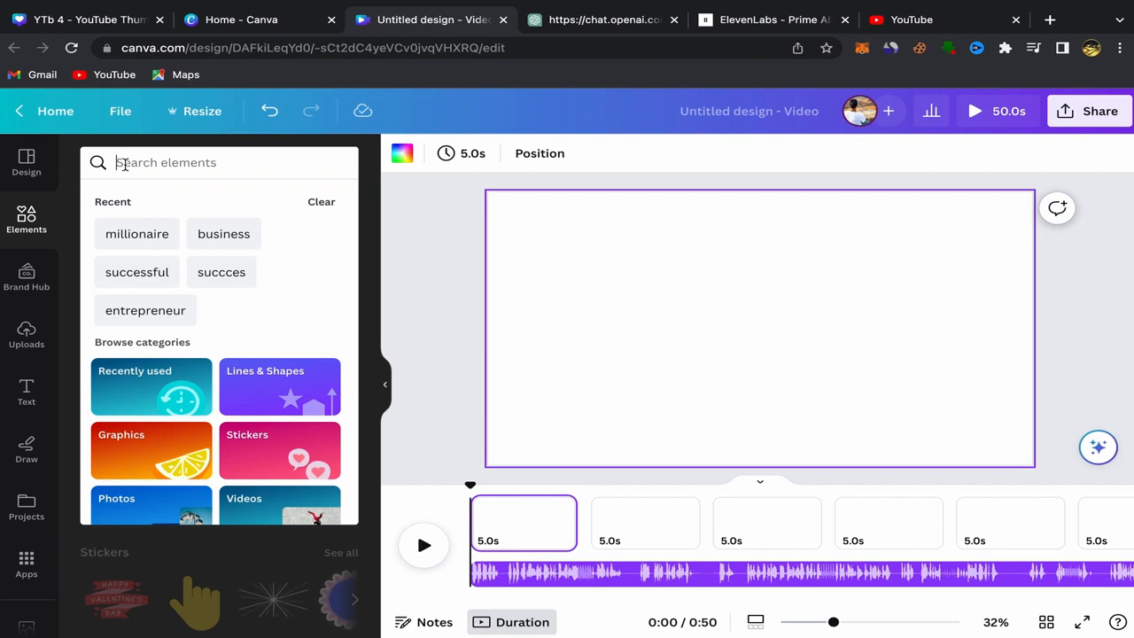
type("dog")
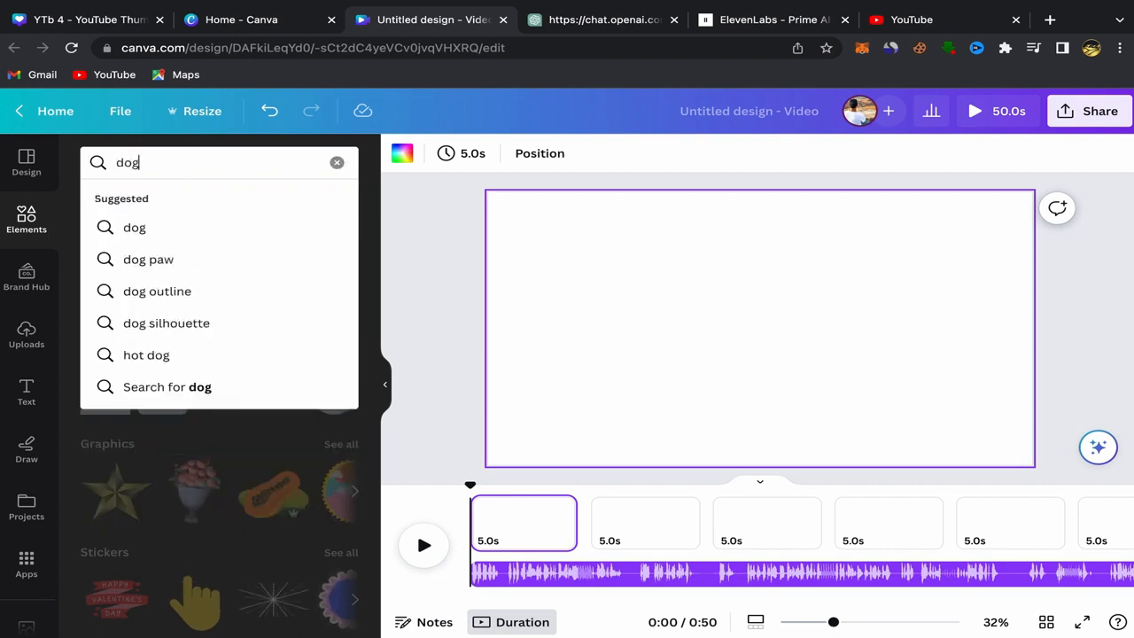
key("Return")
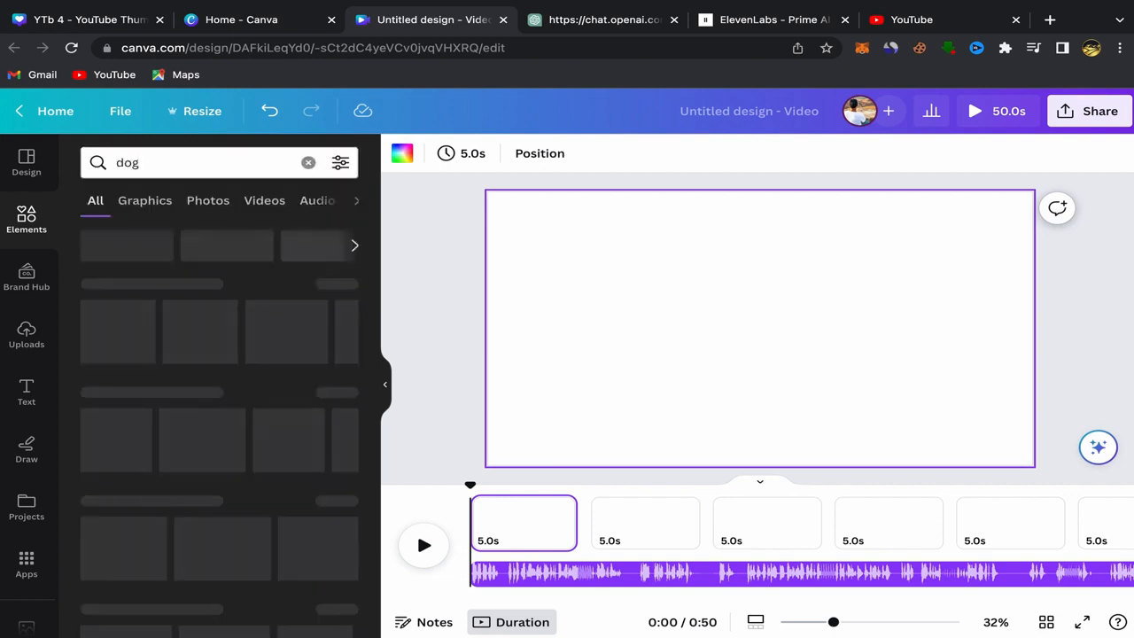
left_click(261, 203)
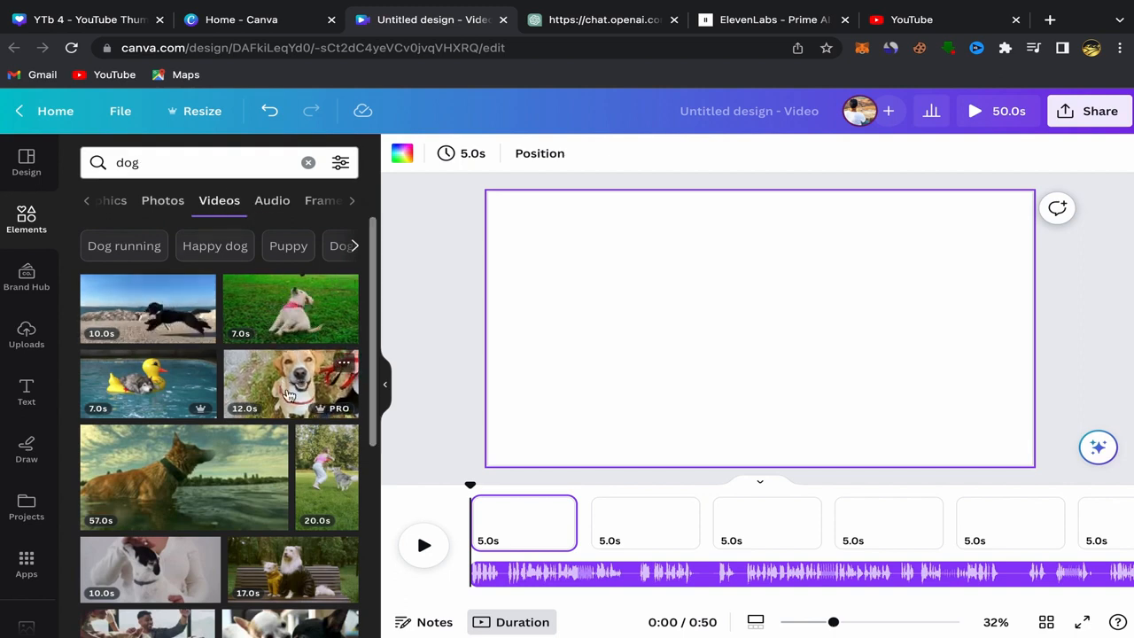
Step: Find the 16-second clip of a woman hugging a fluffy dog and add it to the first page
scroll(213, 465, "down", 1)
scroll(213, 466, "down", 2)
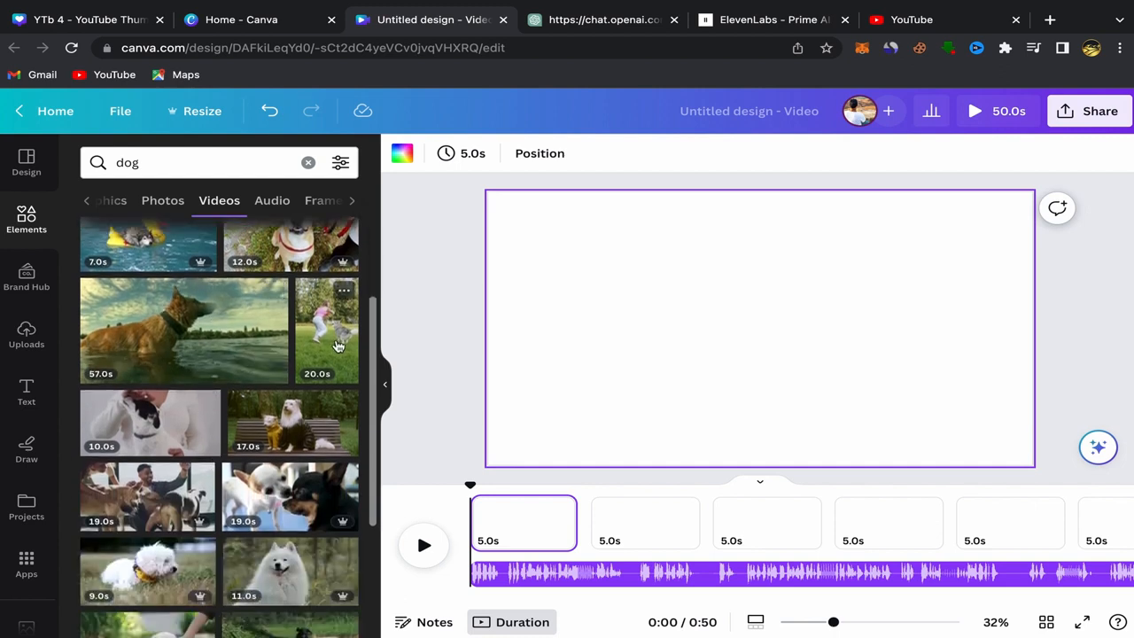
scroll(264, 438, "down", 3)
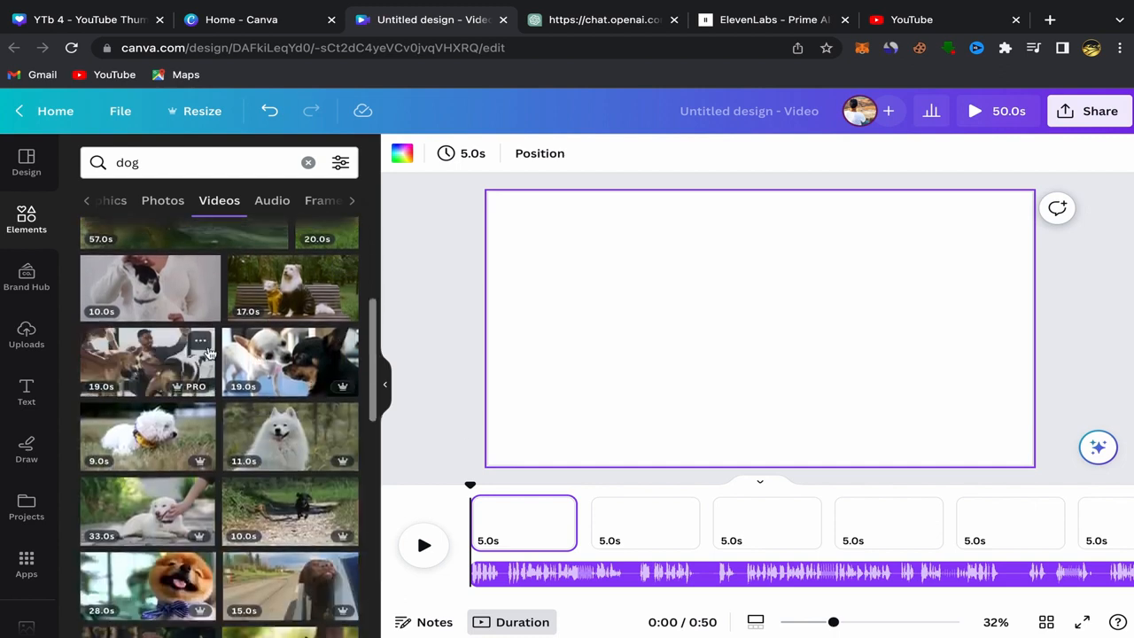
scroll(249, 431, "down", 3)
scroll(249, 431, "down", 1)
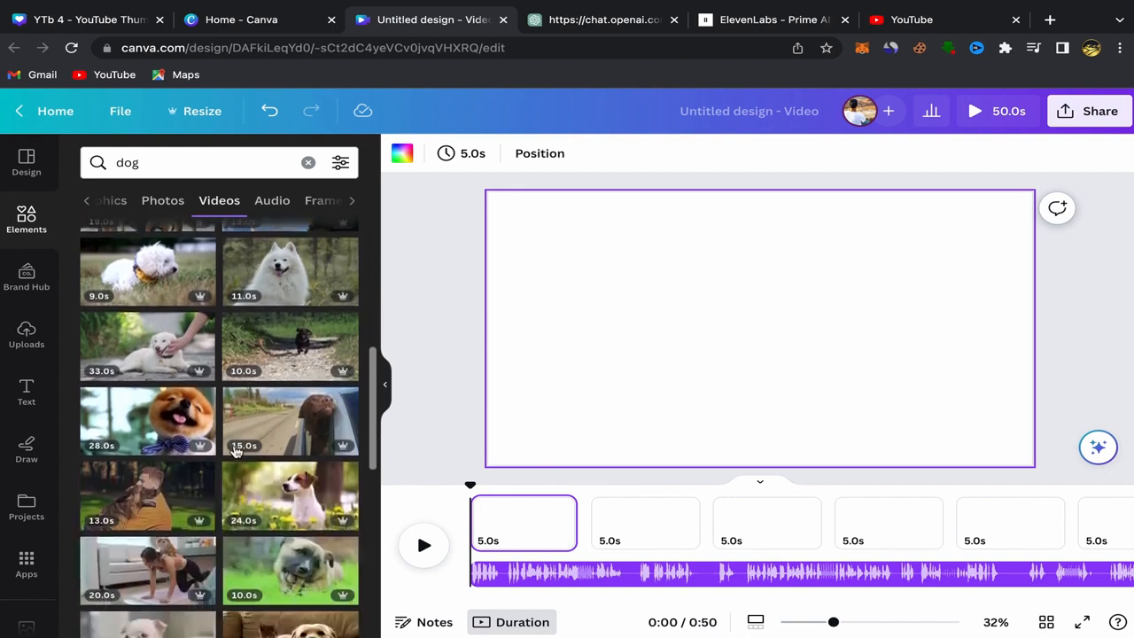
scroll(240, 443, "down", 3)
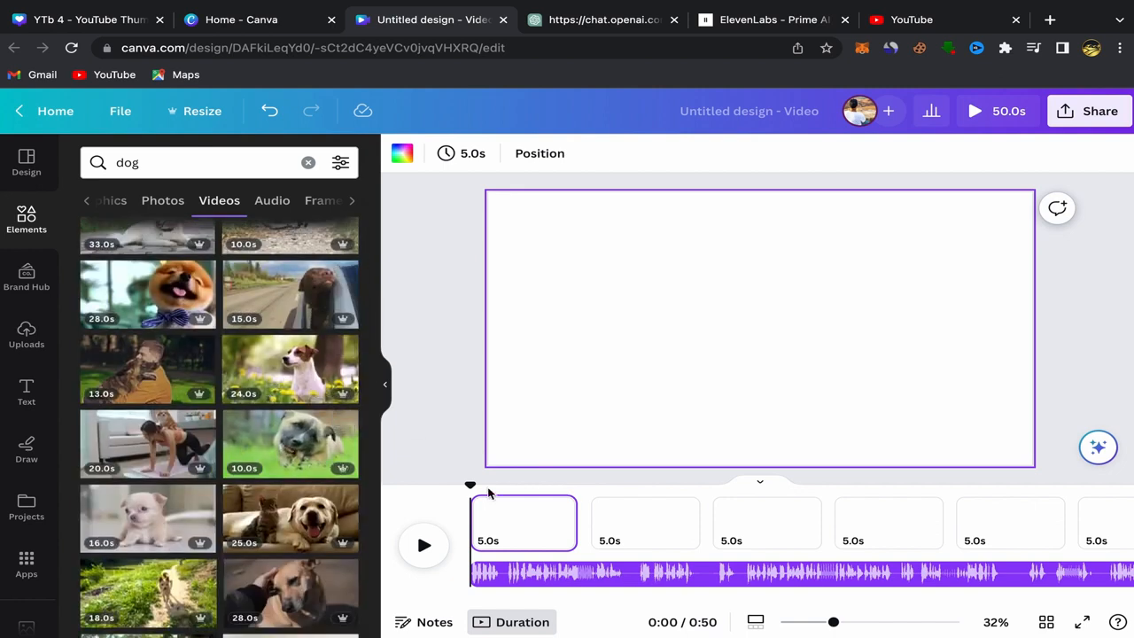
scroll(293, 399, "down", 5)
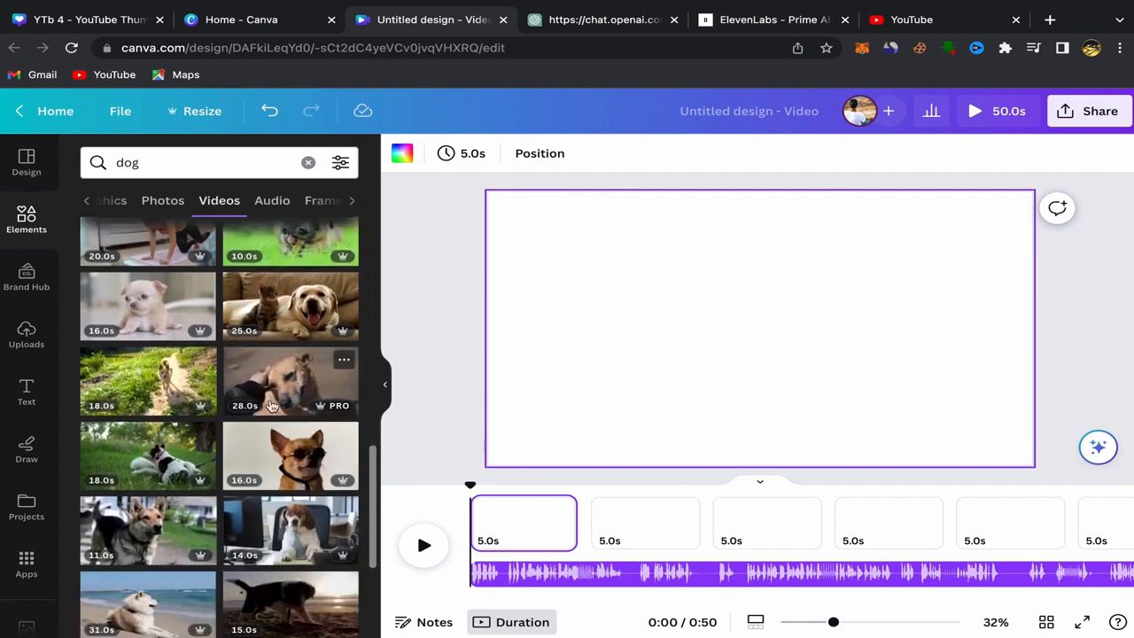
scroll(277, 532, "down", 3)
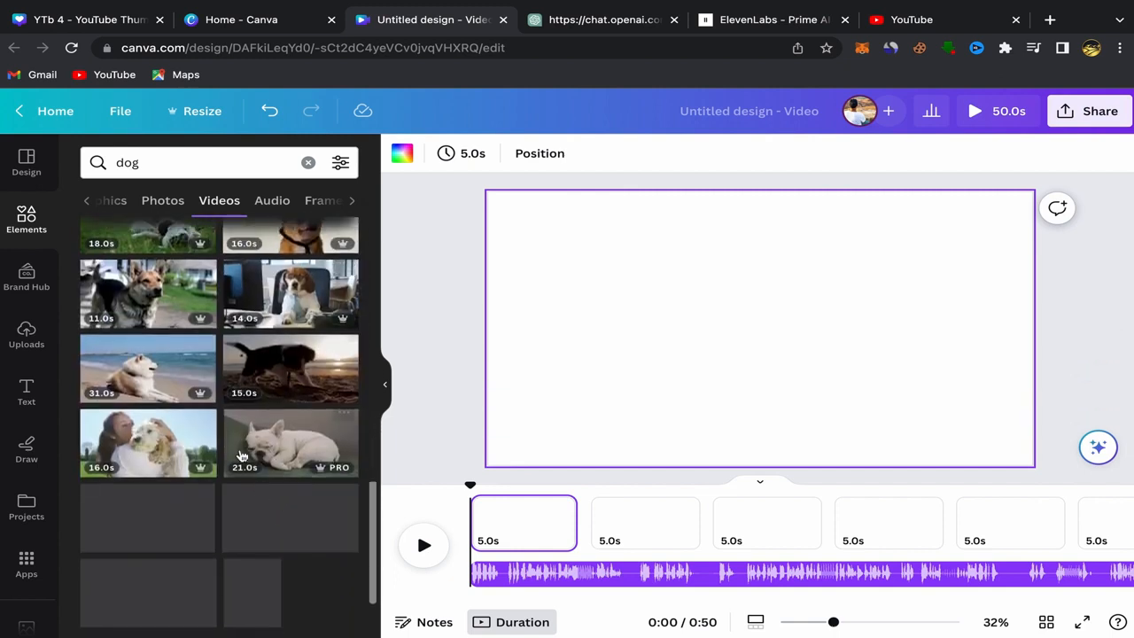
left_click(142, 445)
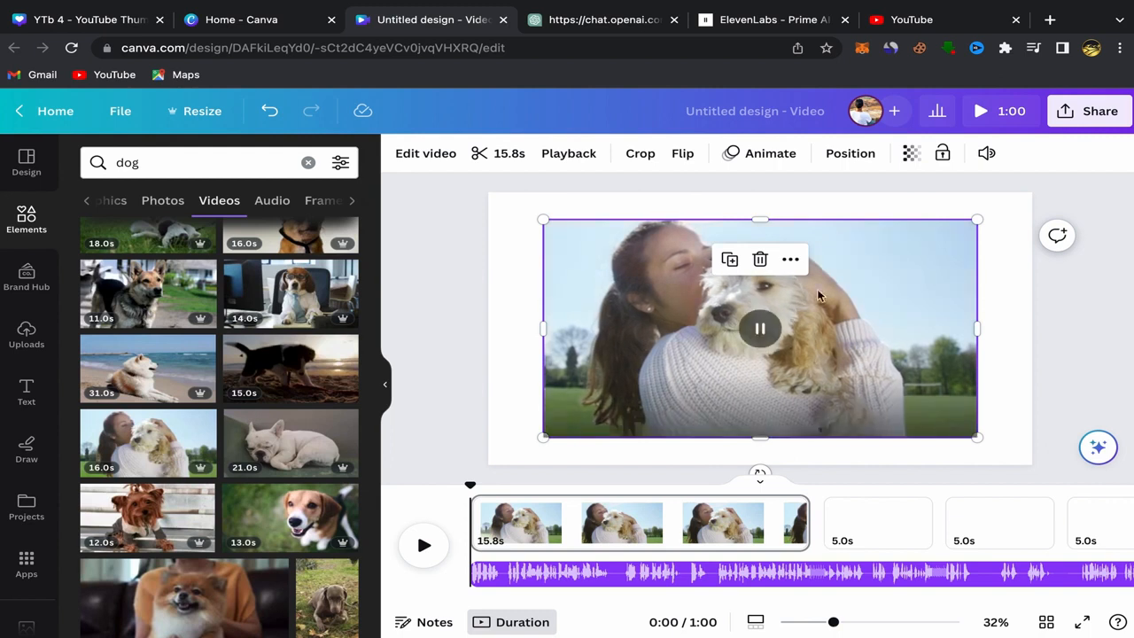
Step: Set the clip of the woman hugging the dog as the first page's background and trim the page to 3.1 seconds
left_click(790, 259)
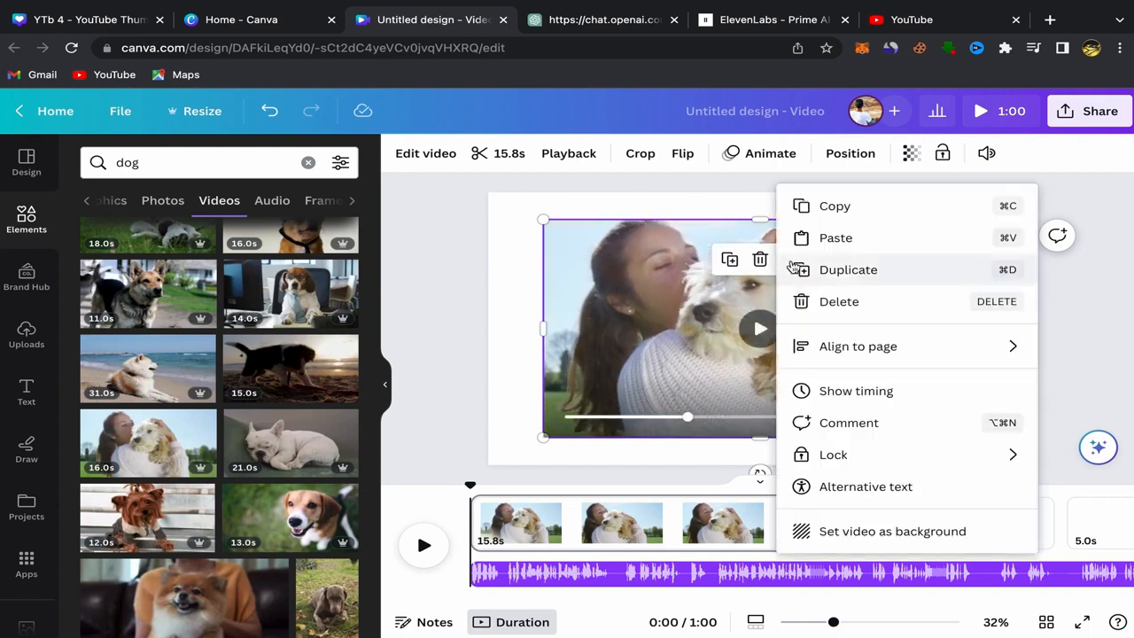
left_click(832, 531)
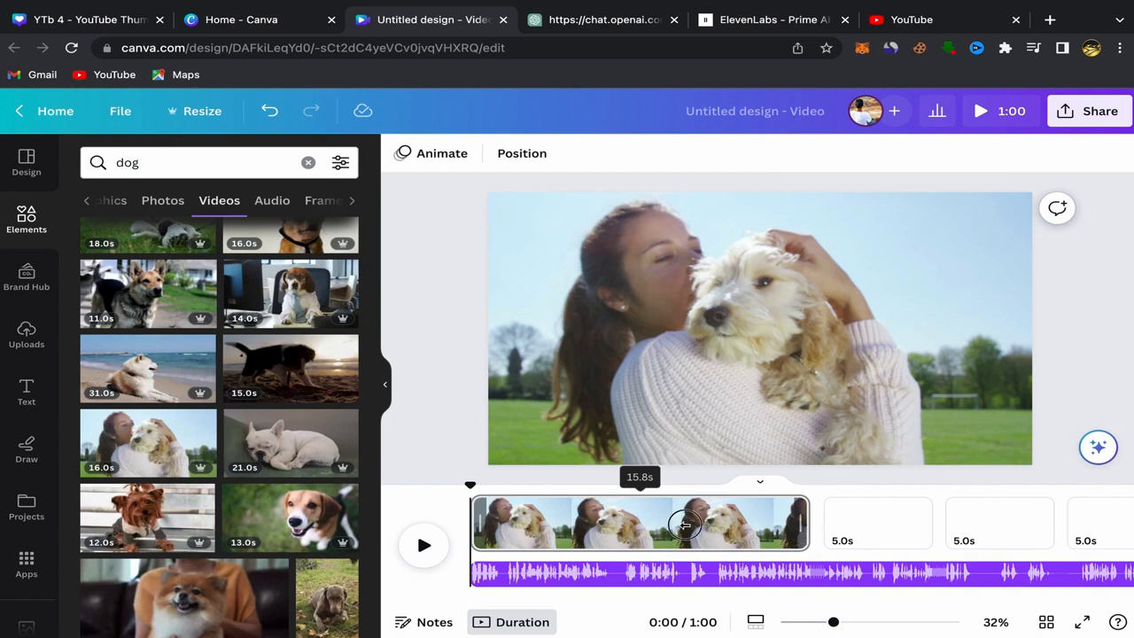
left_click_drag(685, 525, 535, 522)
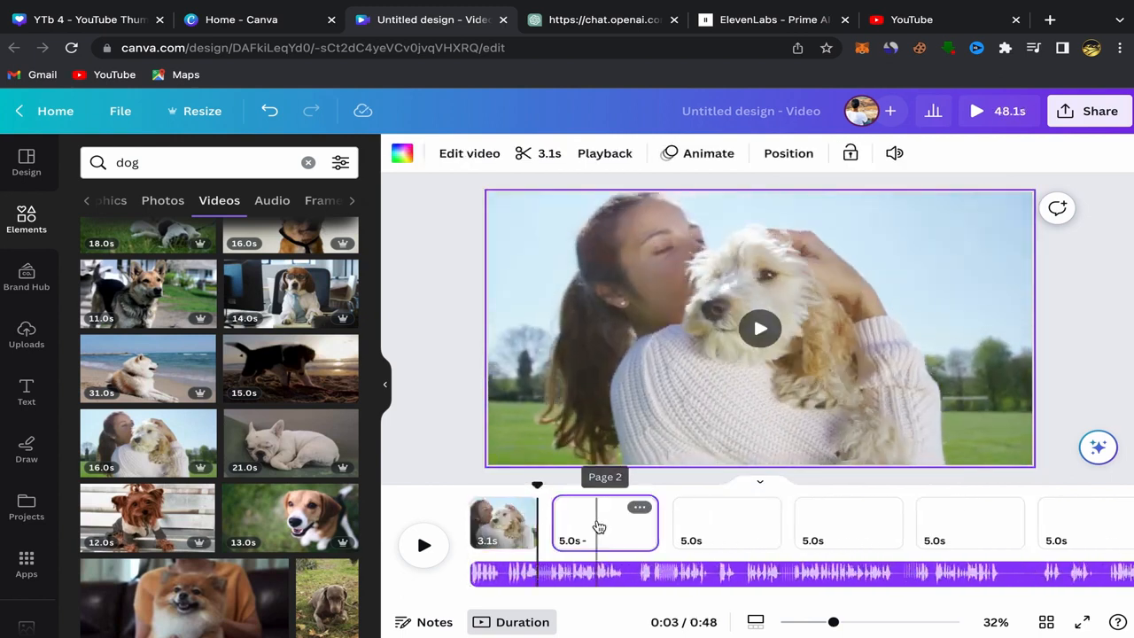
Step: Fill page 2 with the 10-second clip of the black dog running by the sea as background and trim it to 3.4 seconds
left_click(597, 526)
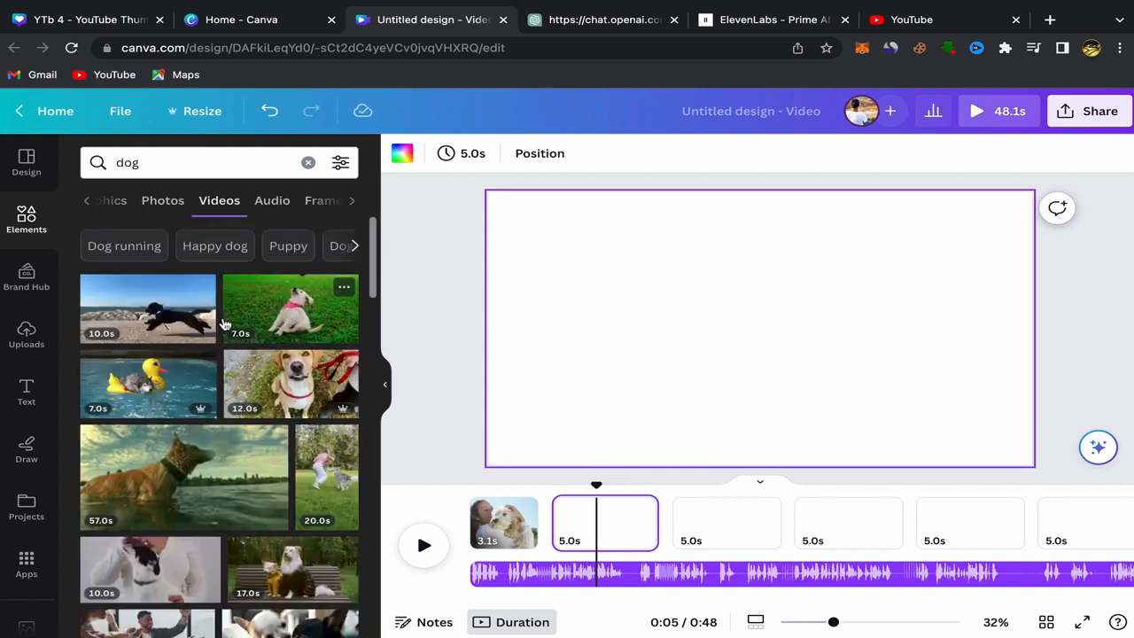
left_click(144, 317)
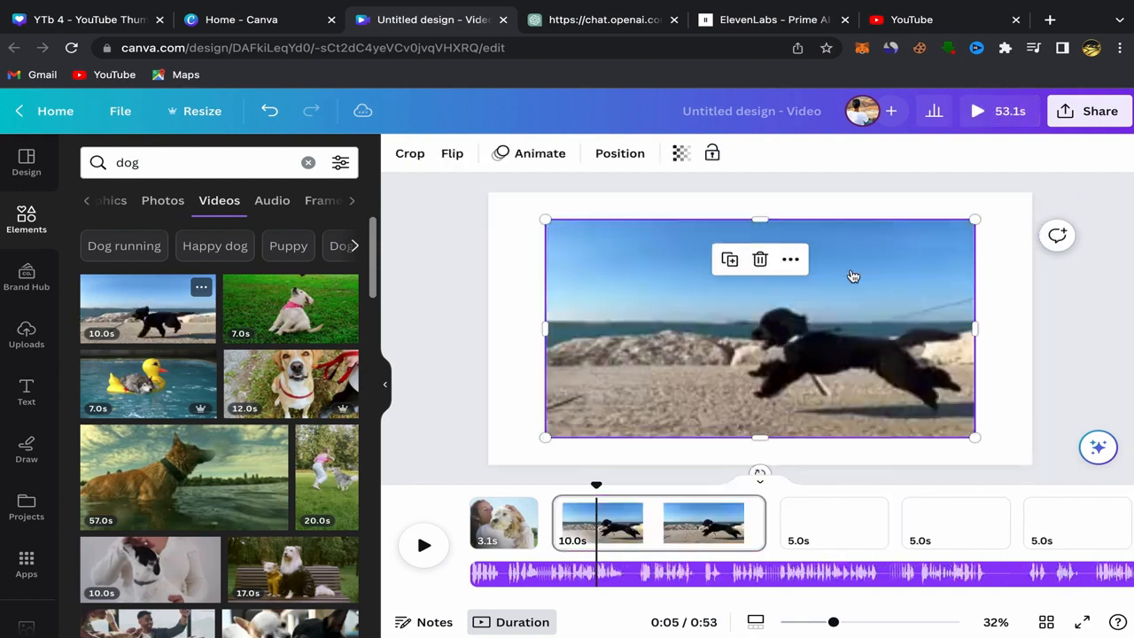
left_click(785, 262)
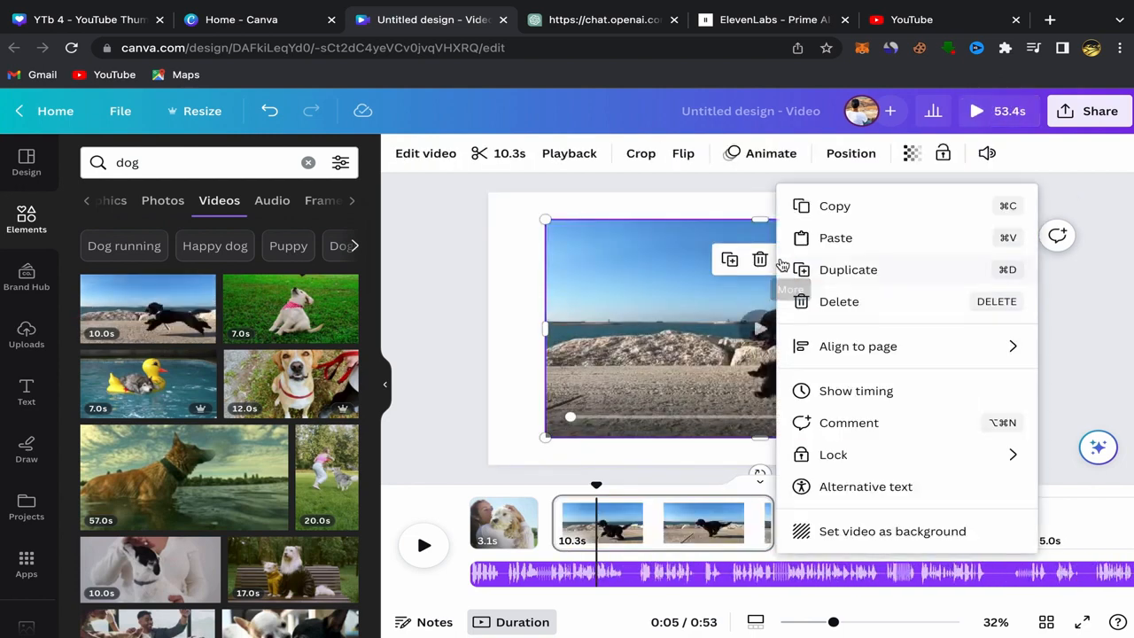
left_click(847, 530)
left_click_drag(665, 524, 618, 526)
Step: Fill page 3 with the 19-second clip of a couple petting their dogs as background and trim it to 3.8 seconds
left_click(712, 529)
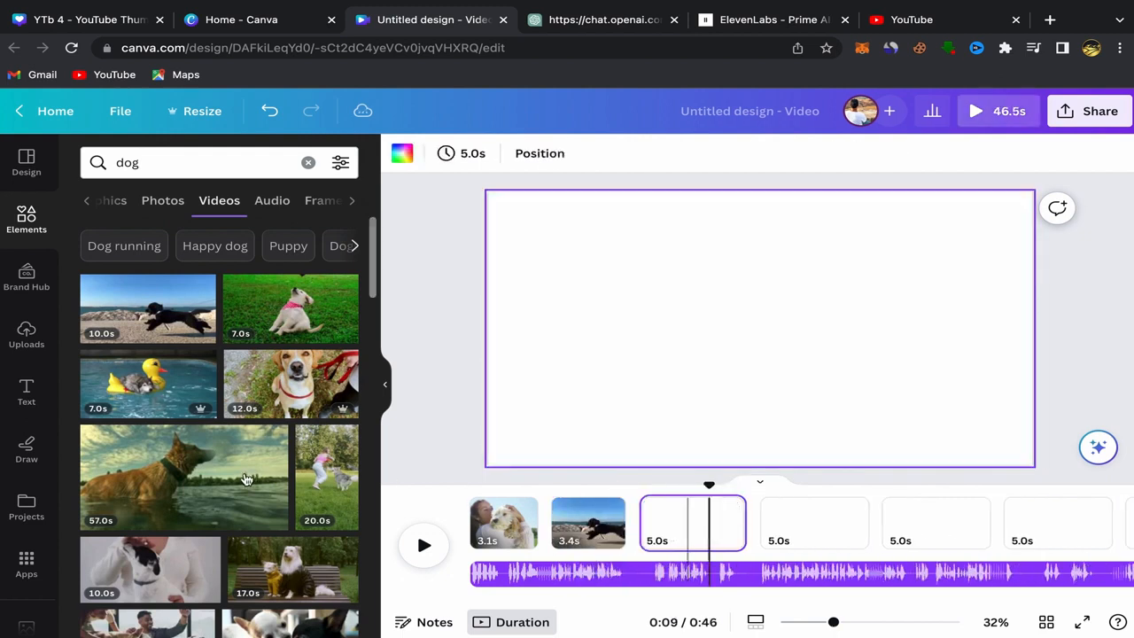
scroll(224, 482, "down", 3)
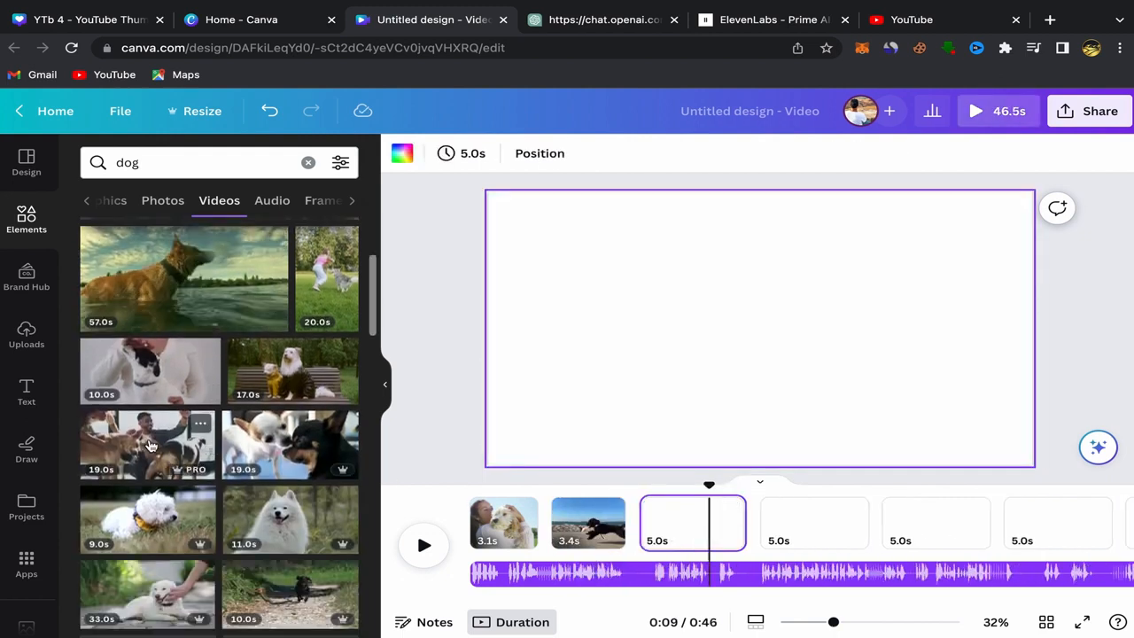
left_click(150, 445)
left_click(791, 259)
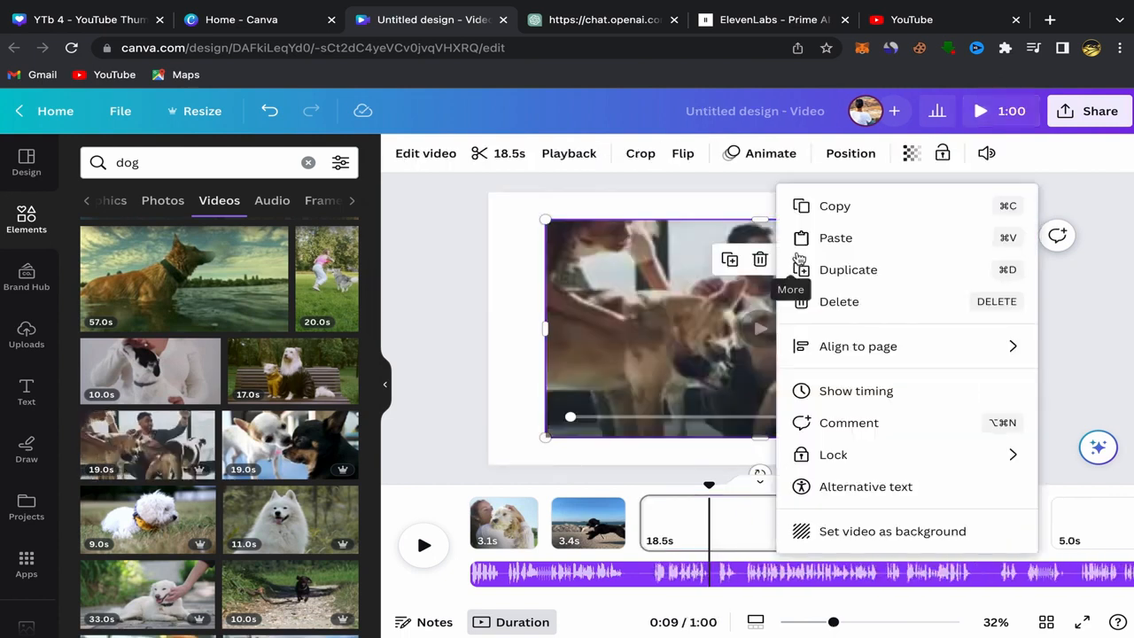
left_click(798, 532)
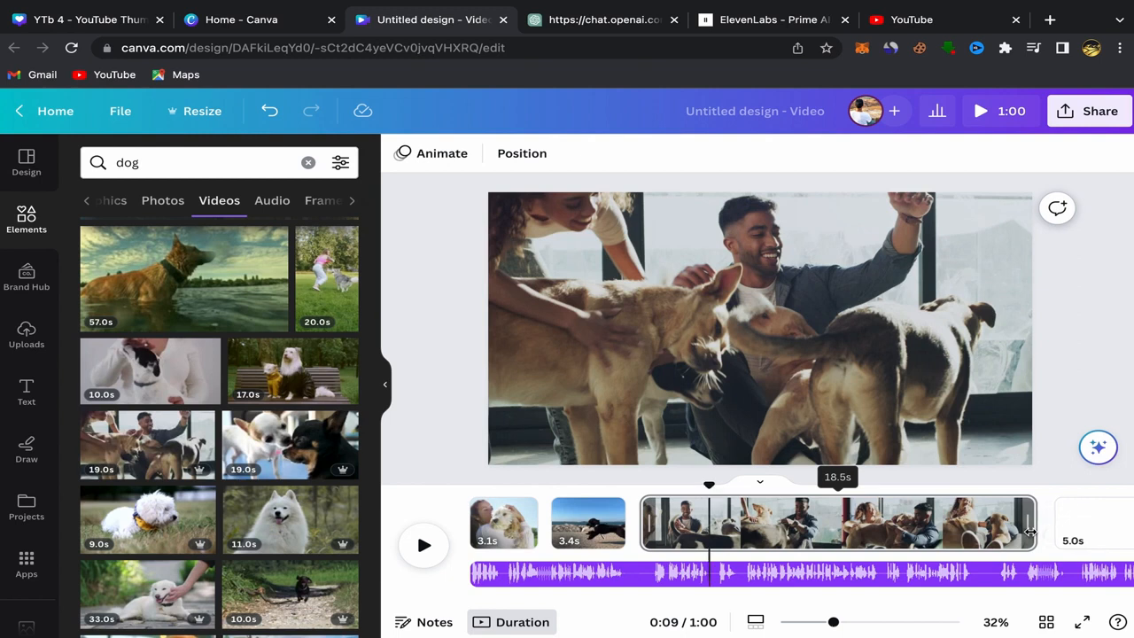
left_click_drag(803, 532, 662, 526)
Step: Fill page 4 with the 33-second clip of a hand petting a white dog as background and trim it to 3.0 seconds
left_click(729, 524)
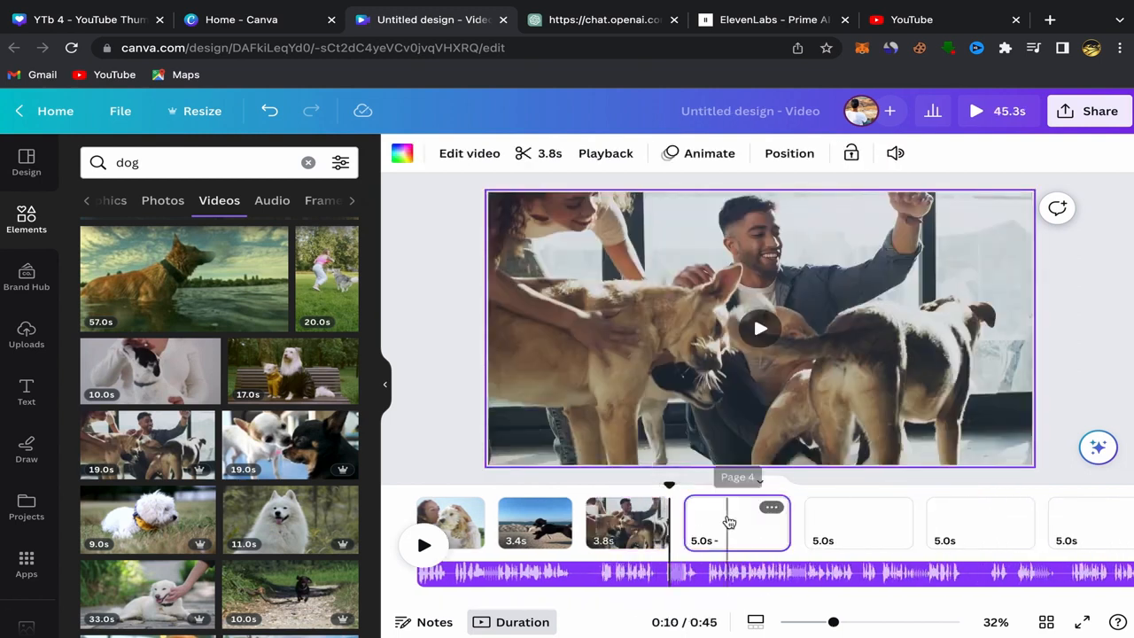
scroll(229, 440, "down", 2)
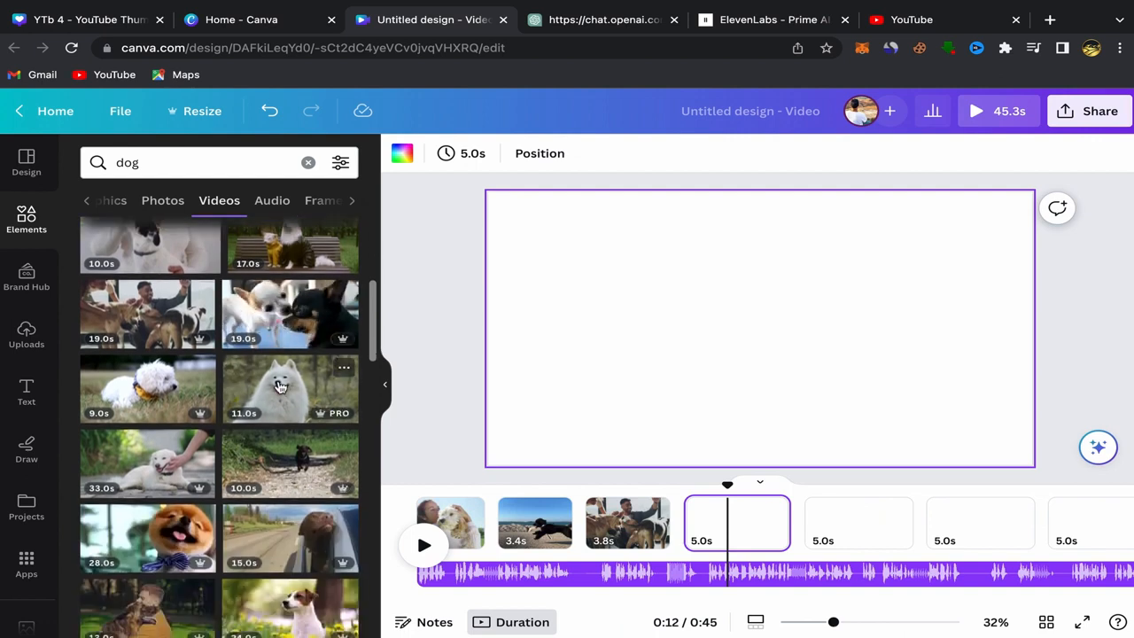
left_click(156, 466)
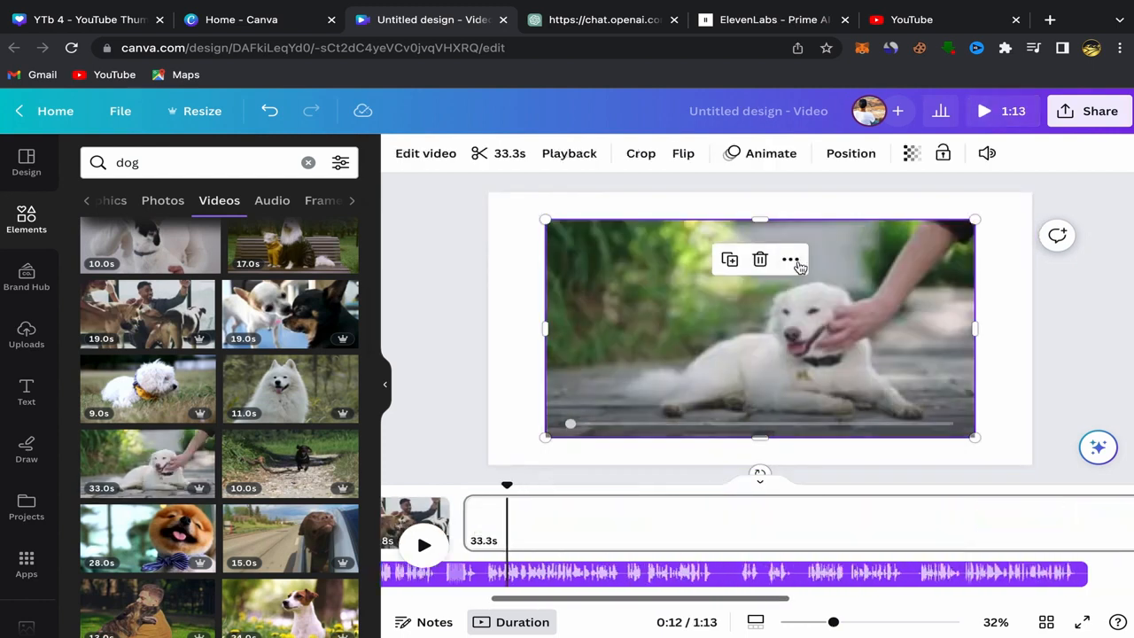
left_click(791, 260)
left_click(836, 533)
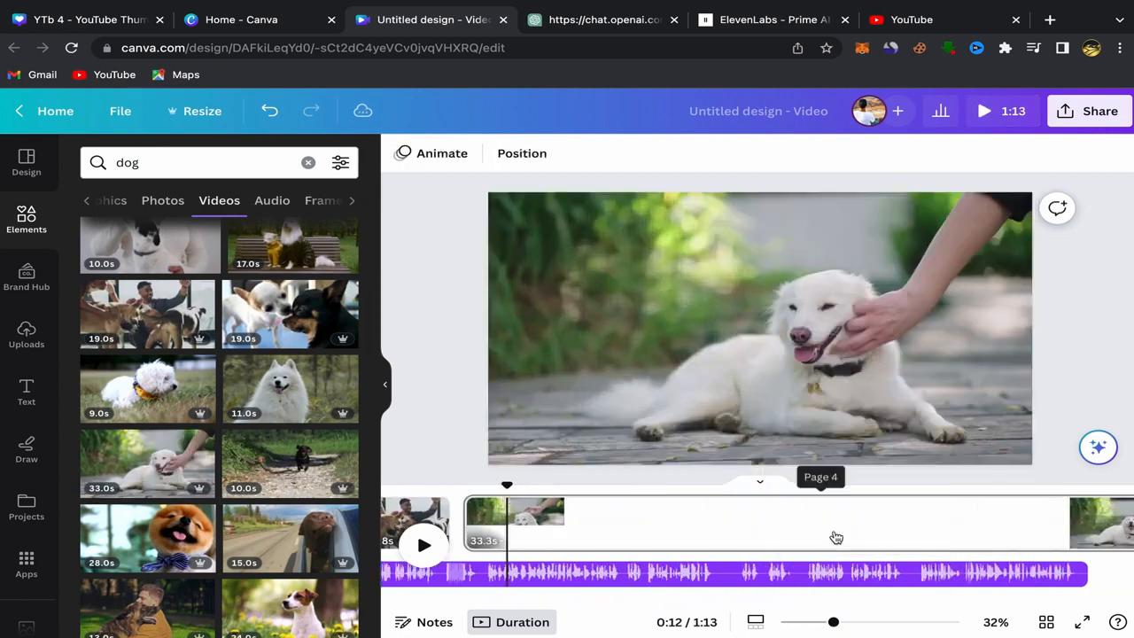
left_click_drag(1010, 524, 693, 521)
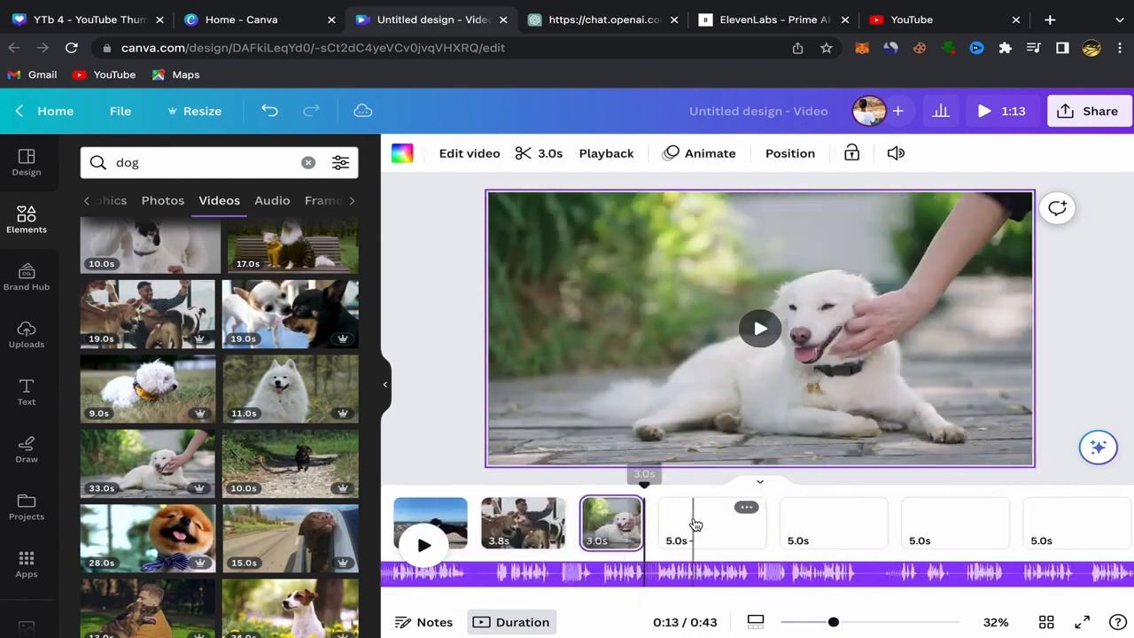
Step: Fill page 5 with the 13-second clip of a man hugging his dog as background and trim it to 3.6 seconds
left_click(695, 525)
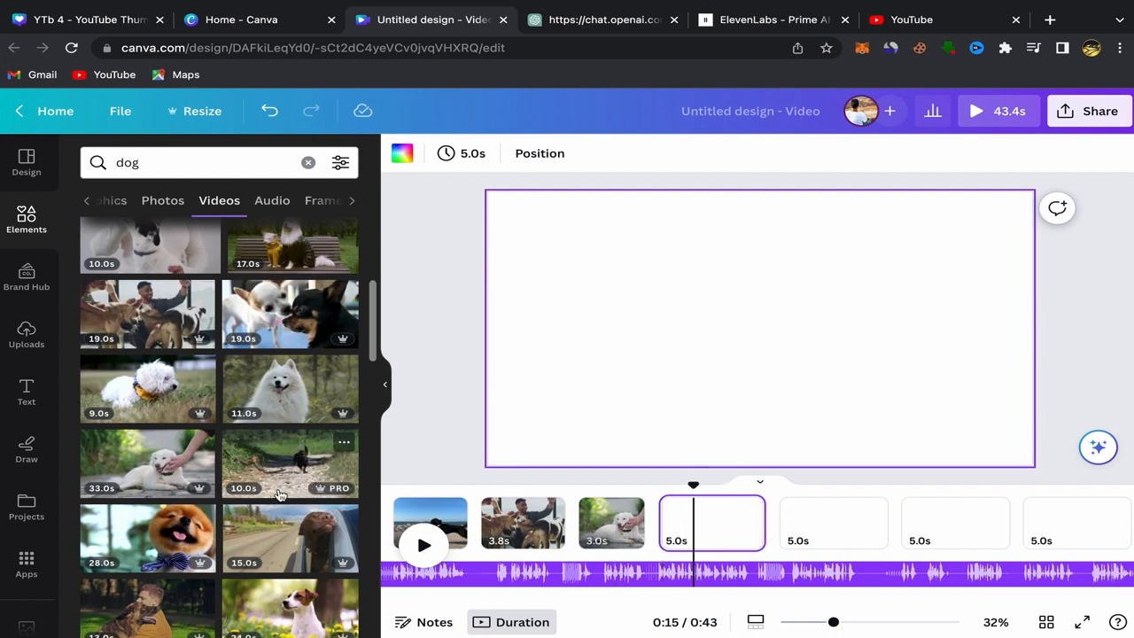
scroll(254, 369, "down", 3)
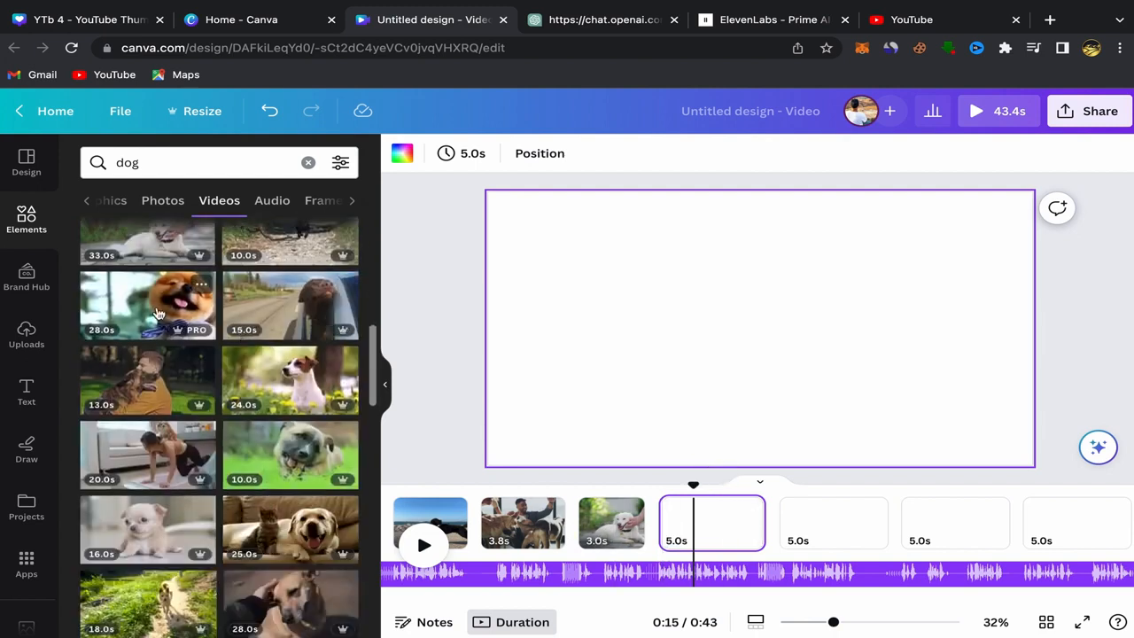
left_click(153, 382)
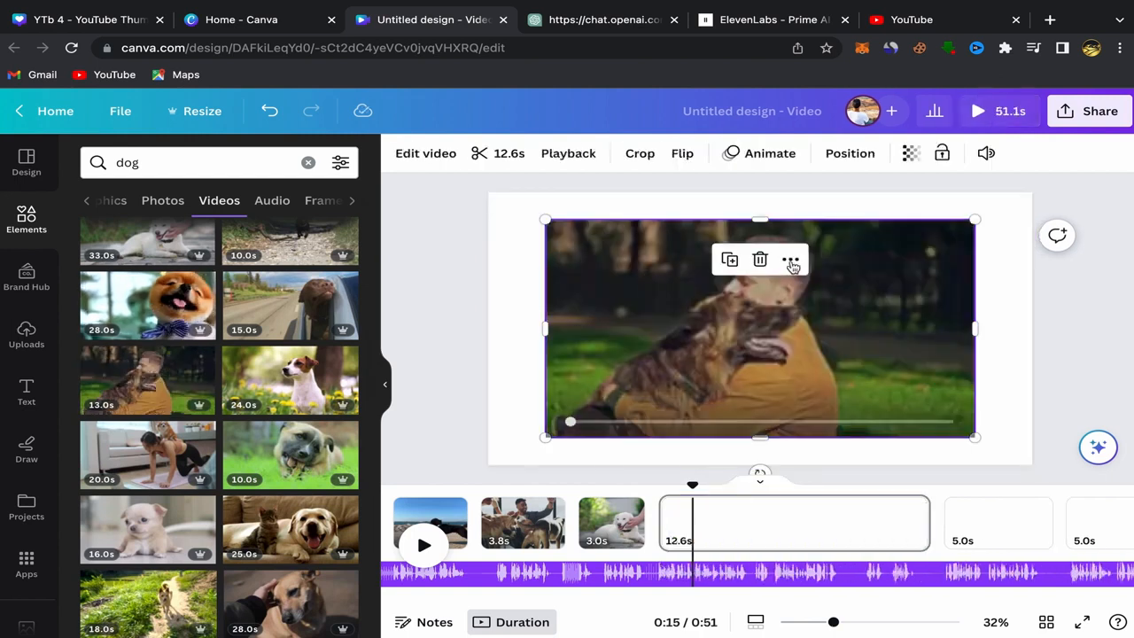
left_click(791, 260)
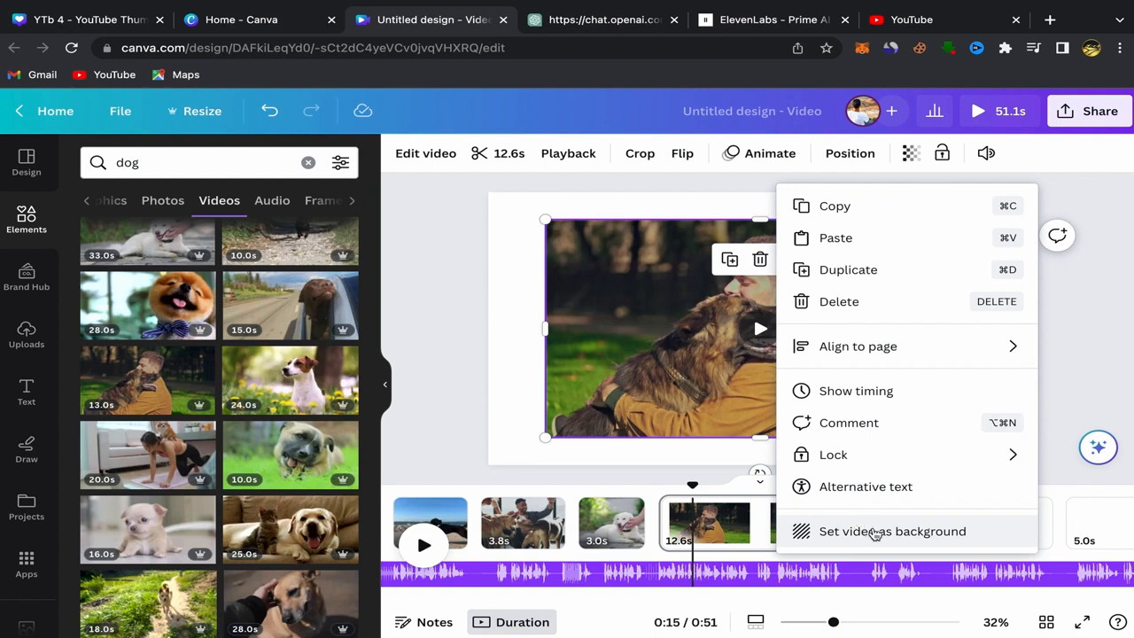
left_click(876, 531)
left_click(824, 529)
left_click_drag(926, 523, 736, 521)
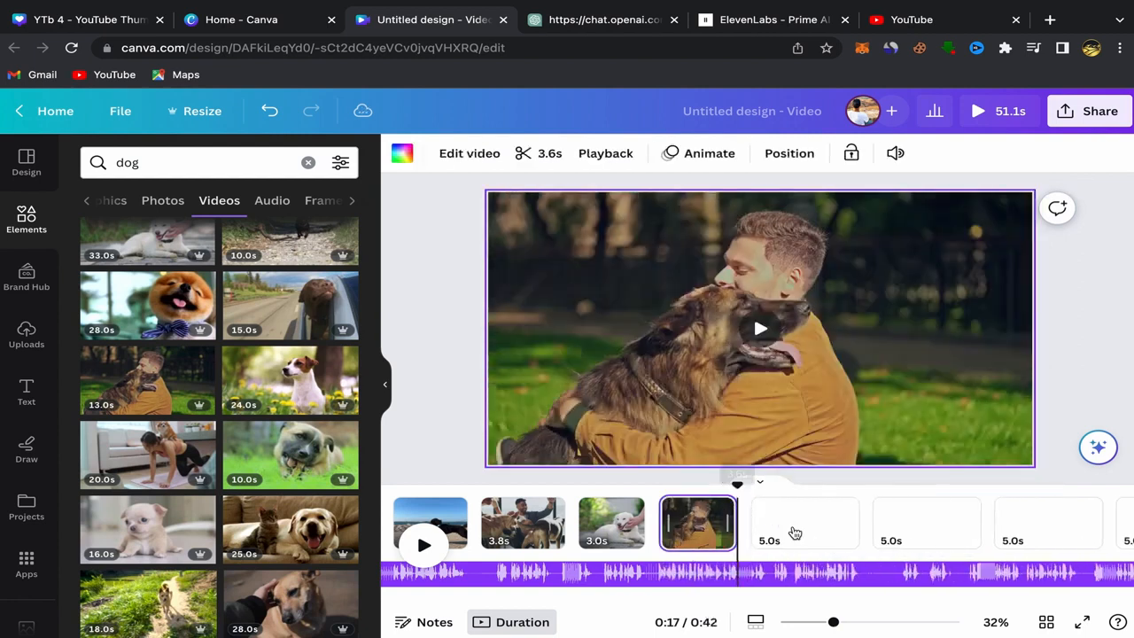
Step: Fill page 6 with the 18-second clip of a dog walking on a grassy path as background and trim it to 3.3 seconds
left_click(791, 529)
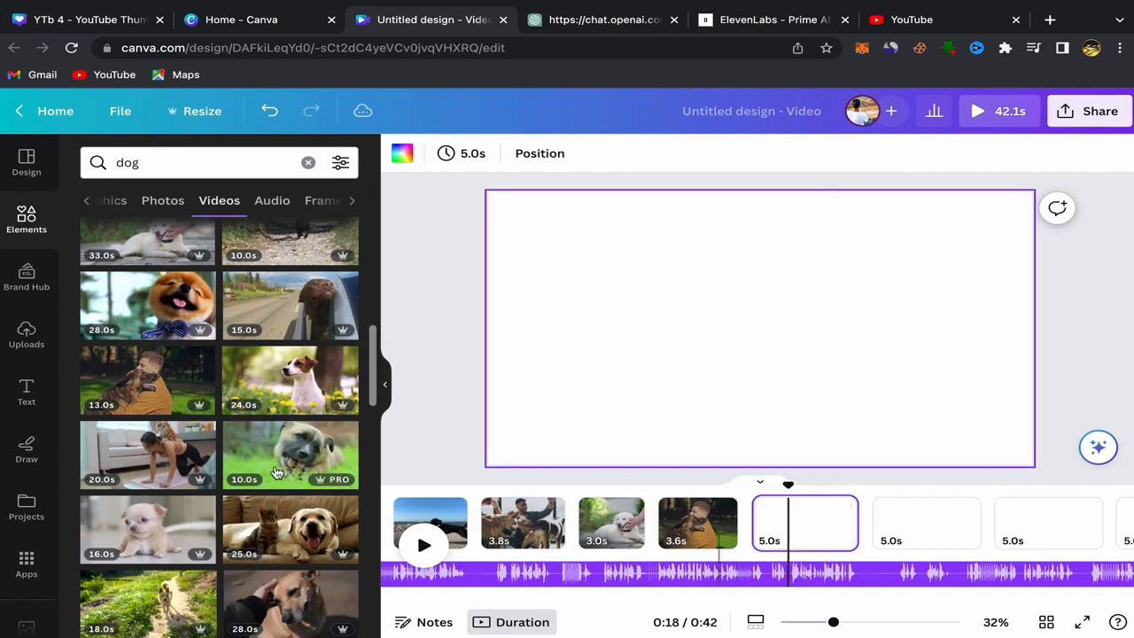
scroll(276, 472, "down", 4)
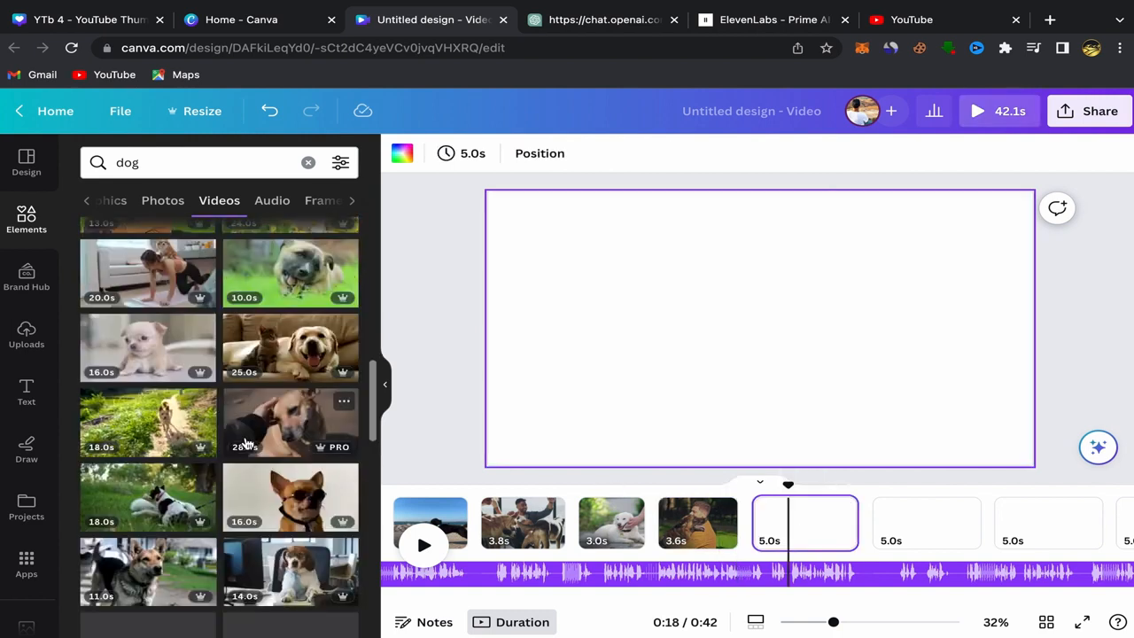
left_click(157, 430)
left_click(790, 259)
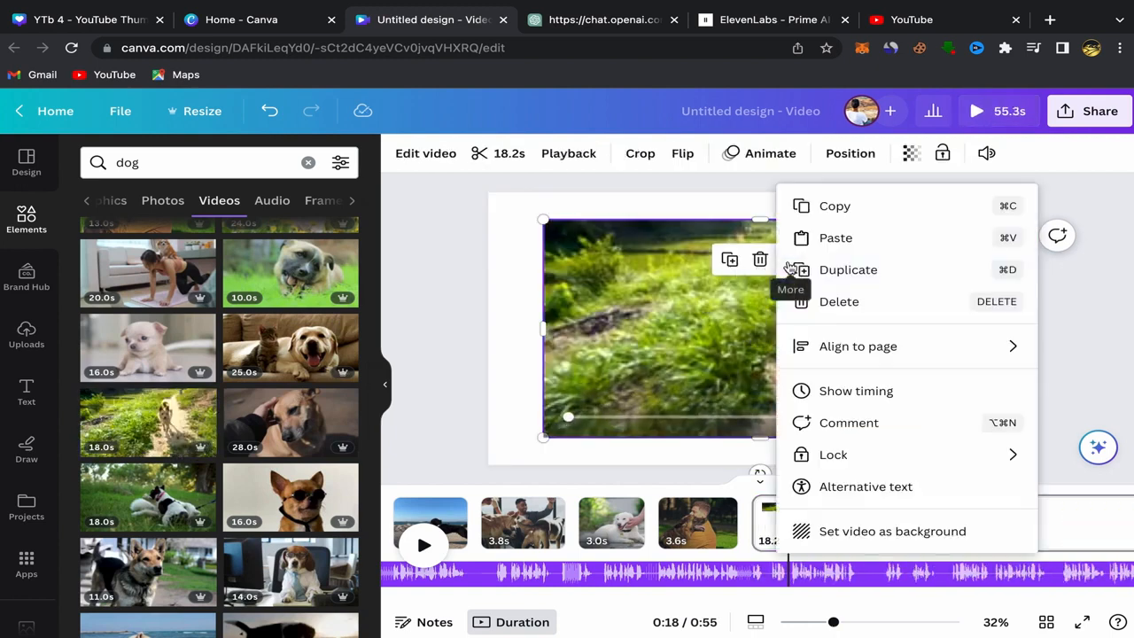
left_click(824, 532)
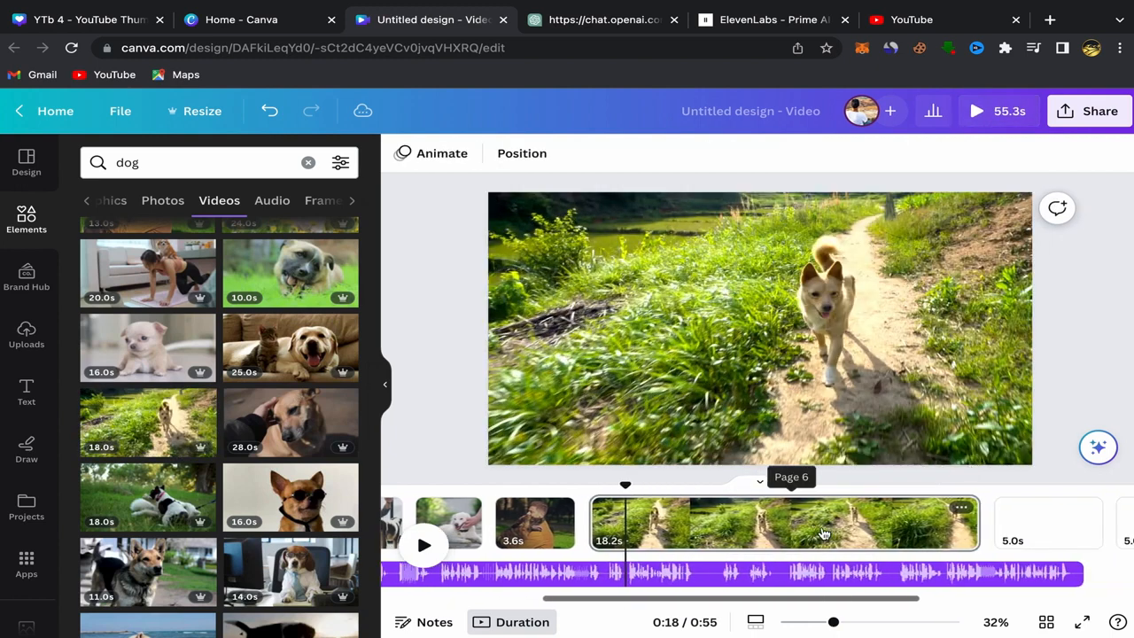
left_click_drag(751, 526, 661, 508)
Step: Fill page 7 with the 18-second clip of two dogs playing on grass as background and trim it to 3.5 seconds
left_click(744, 527)
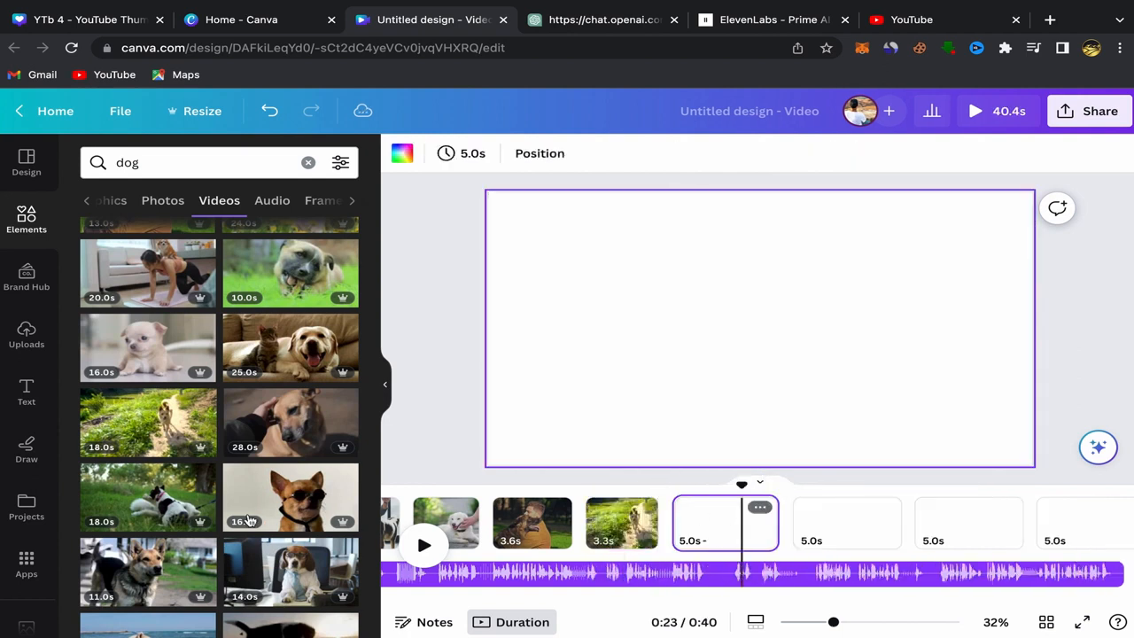
scroll(280, 357, "down", 2)
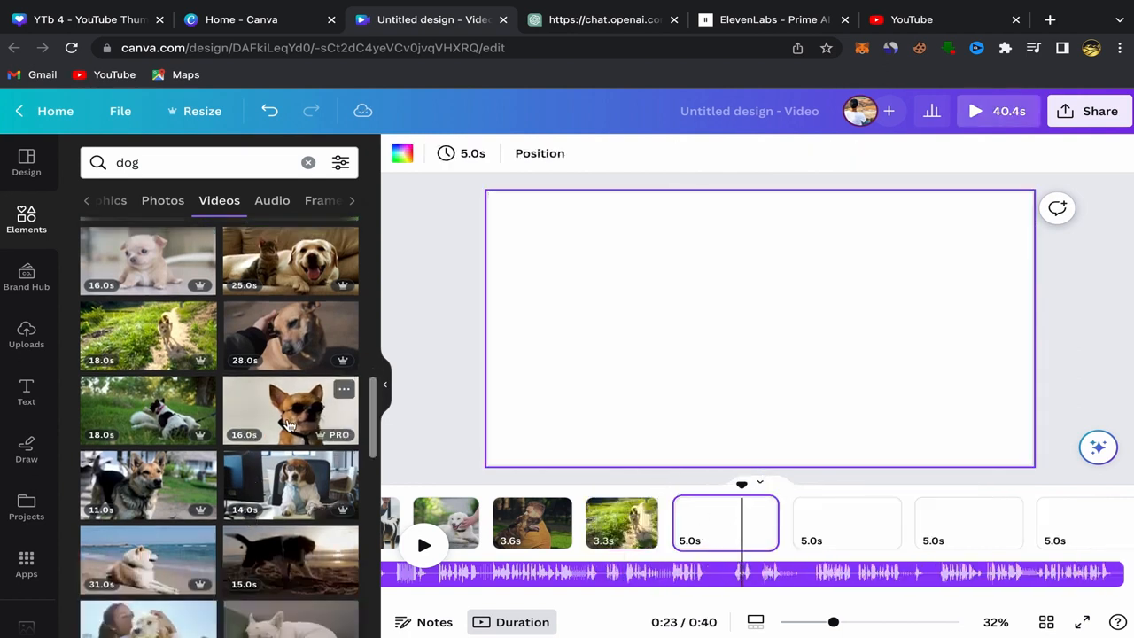
left_click(147, 420)
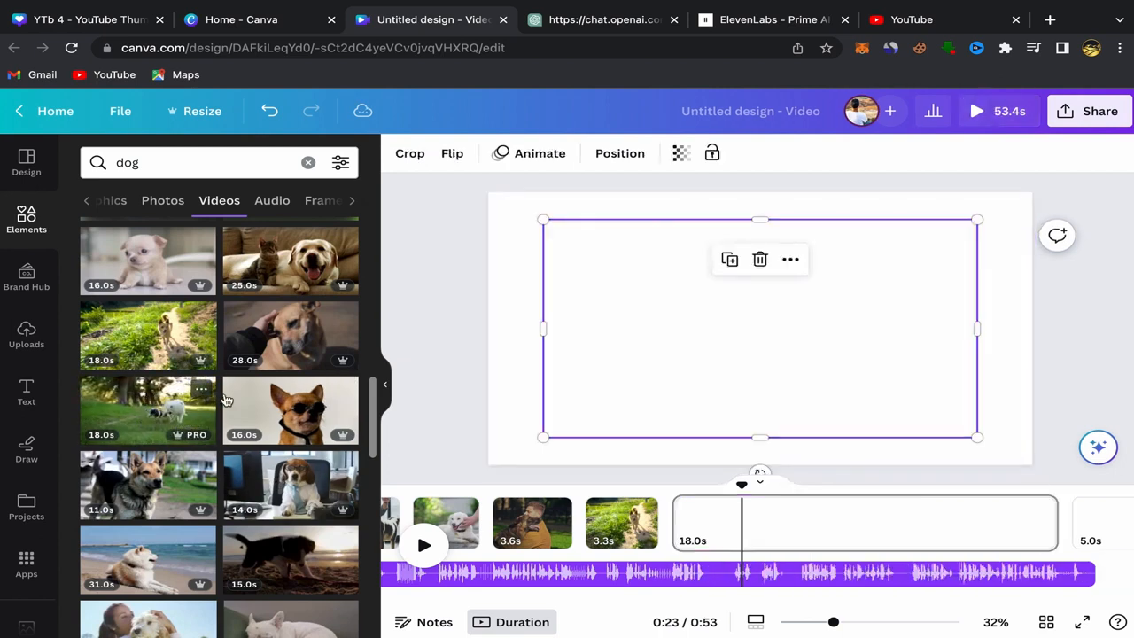
left_click(791, 265)
left_click(843, 537)
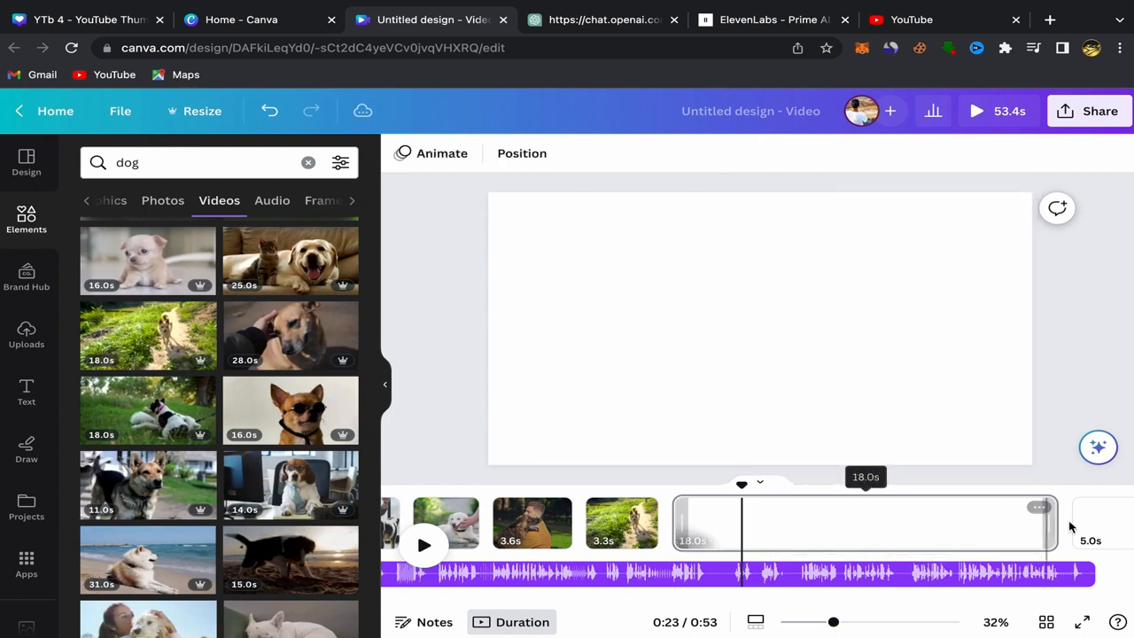
left_click_drag(1055, 529, 661, 526)
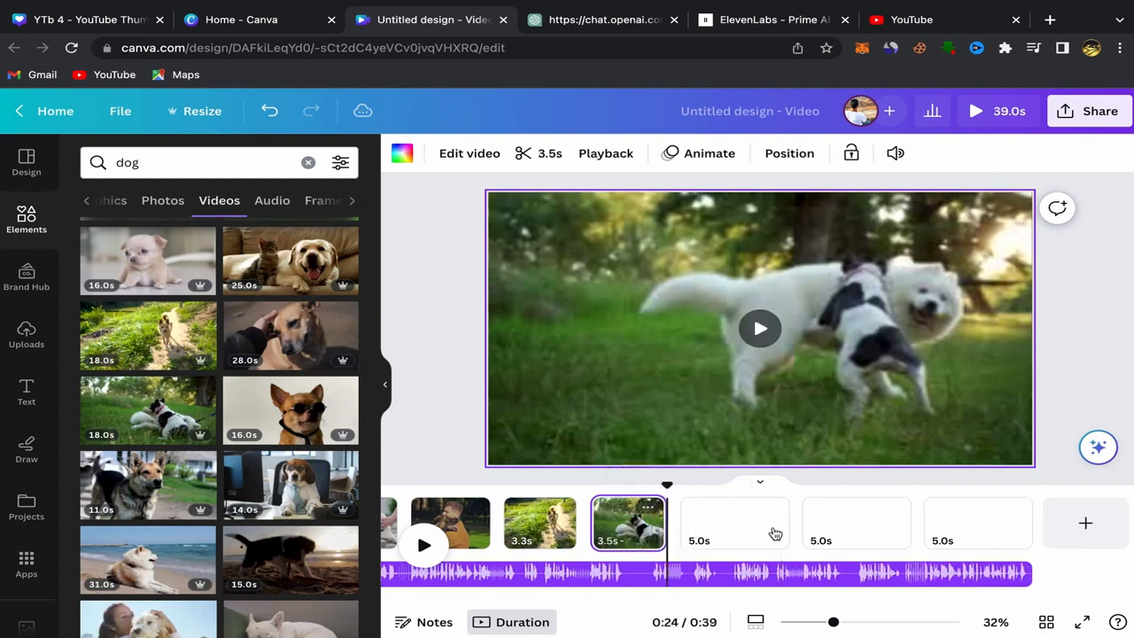
Step: Fill page 8 with the 22-second clip of a dog sitting in a car as background and trim it to 3.5 seconds
left_click(740, 529)
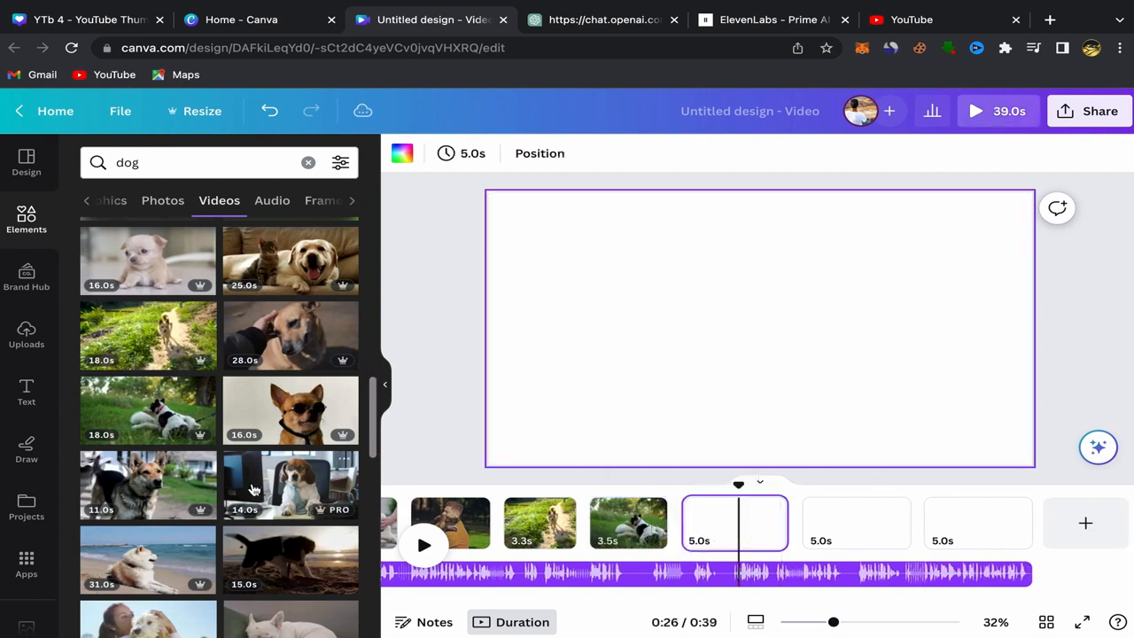
scroll(253, 489, "down", 4)
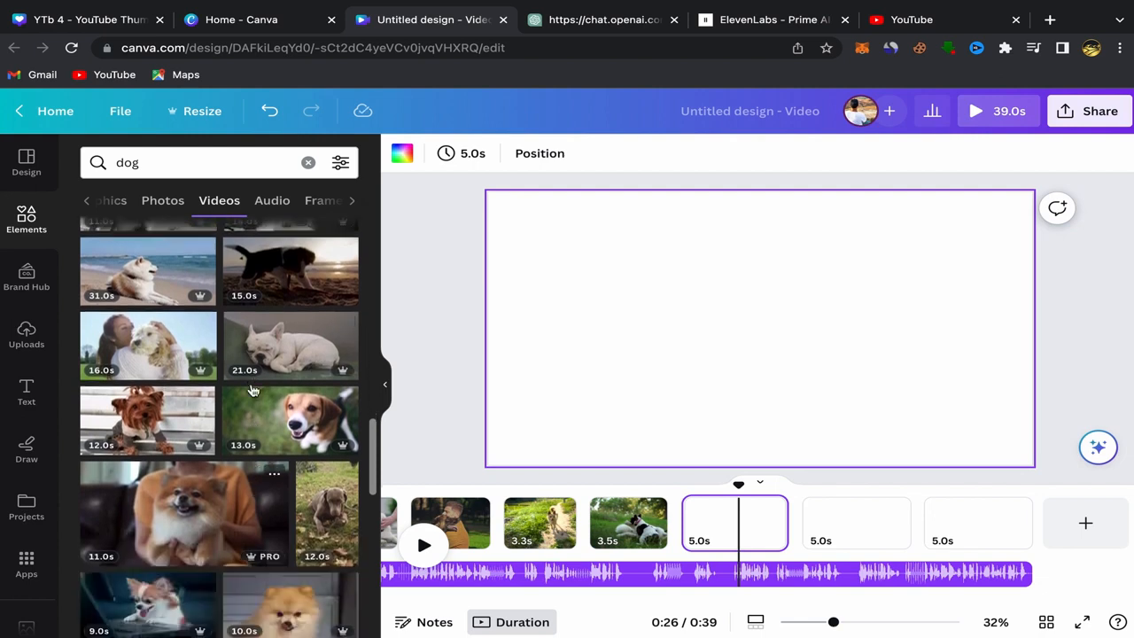
scroll(252, 416, "down", 2)
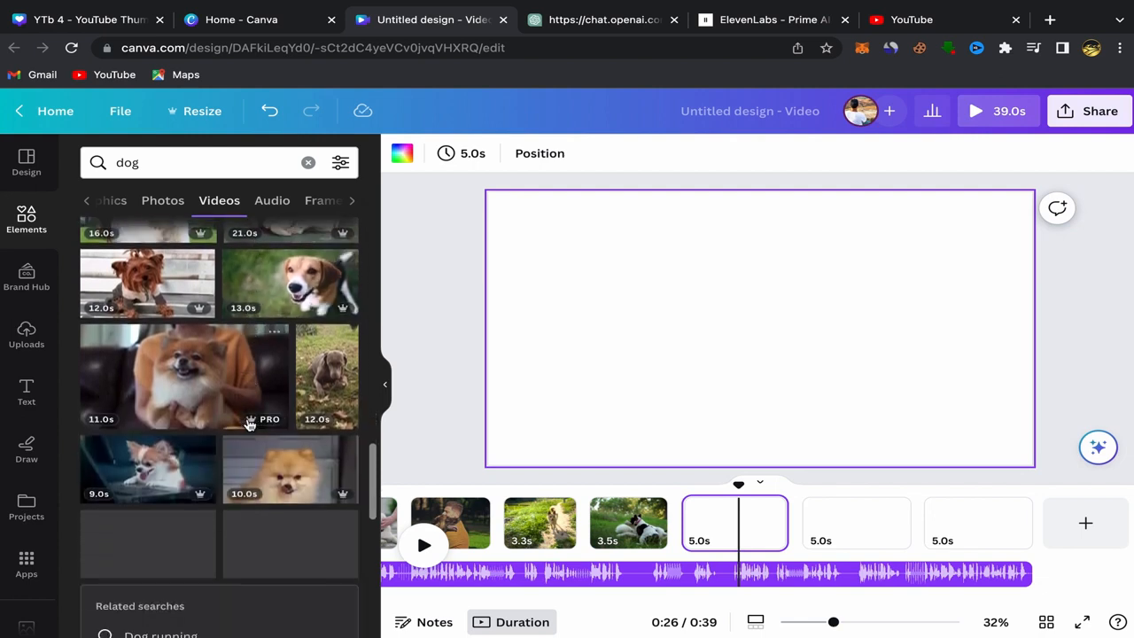
scroll(202, 376, "down", 2)
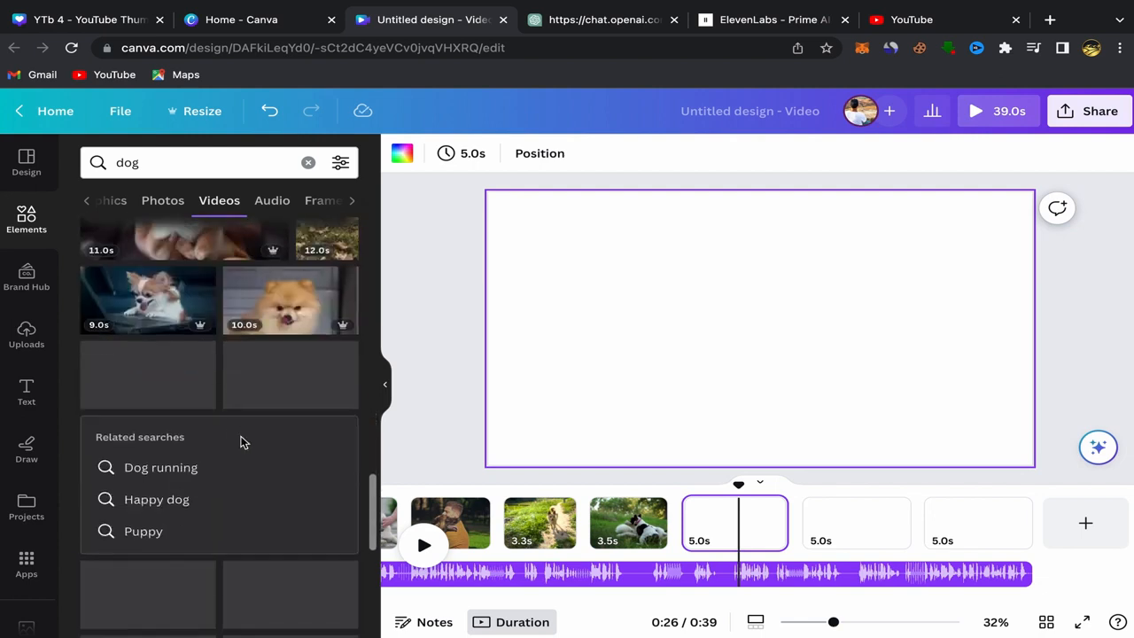
scroll(244, 442, "down", 2)
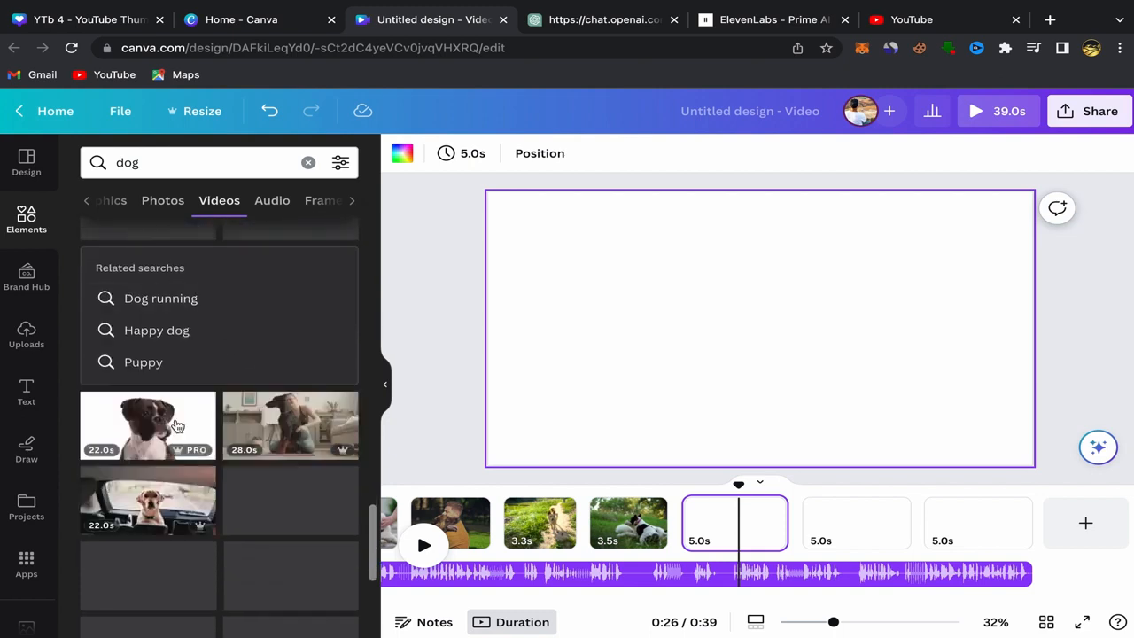
scroll(235, 416, "down", 2)
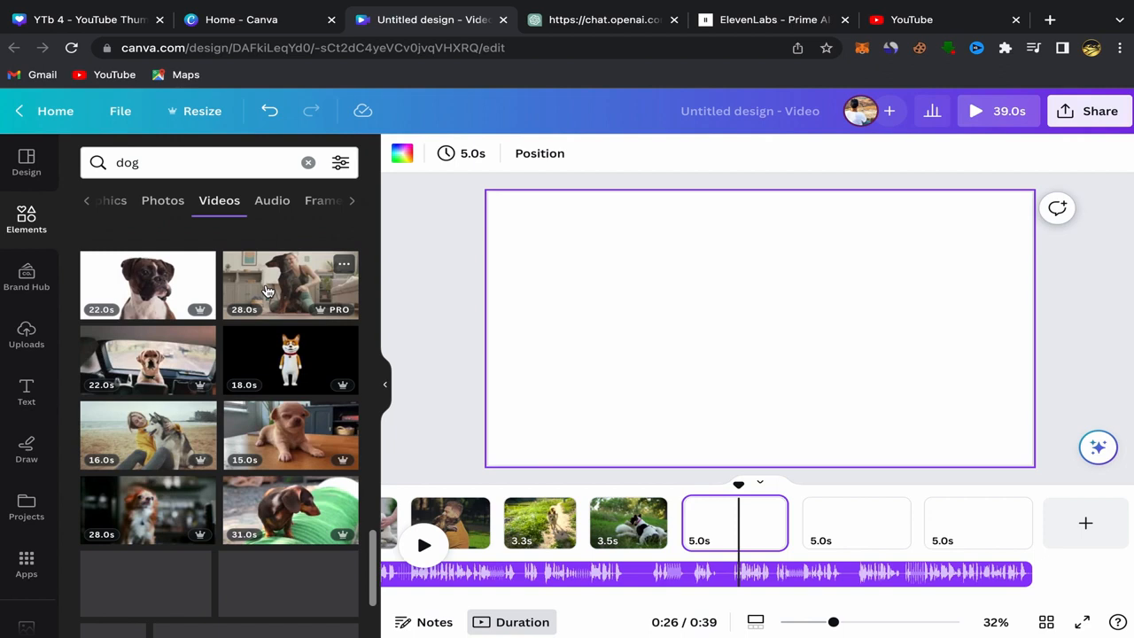
left_click(157, 364)
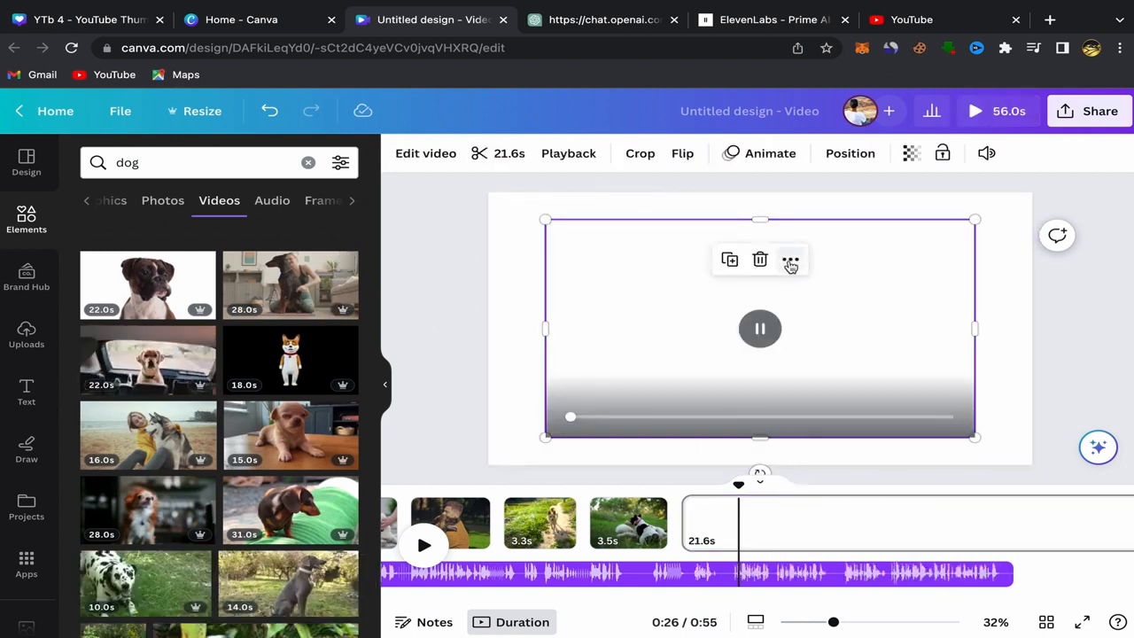
right_click(838, 498)
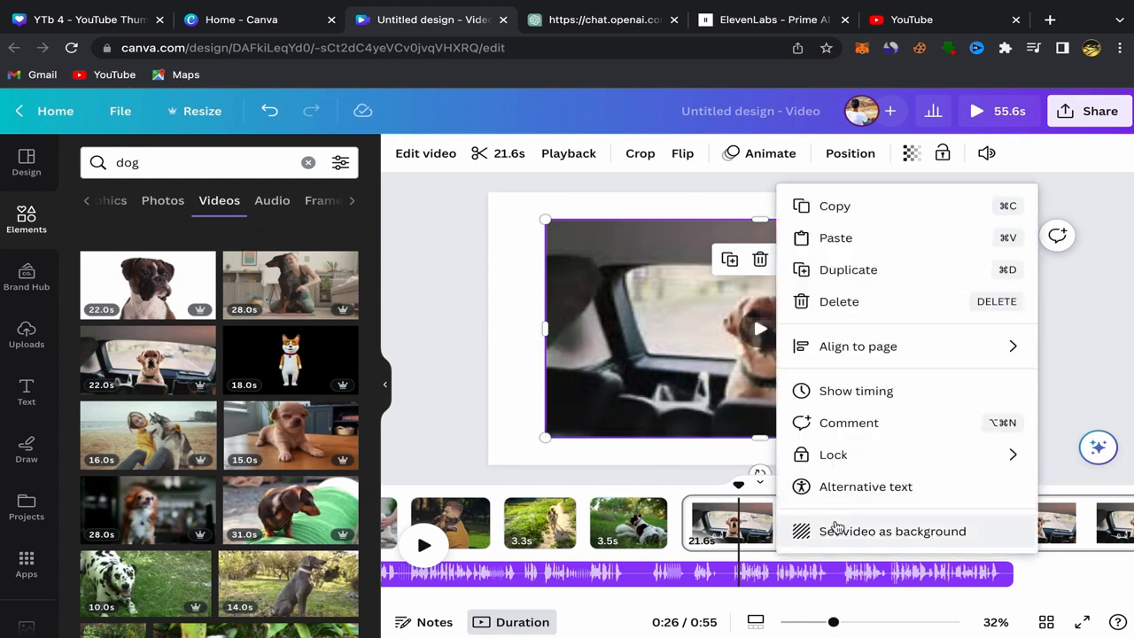
left_click(838, 524)
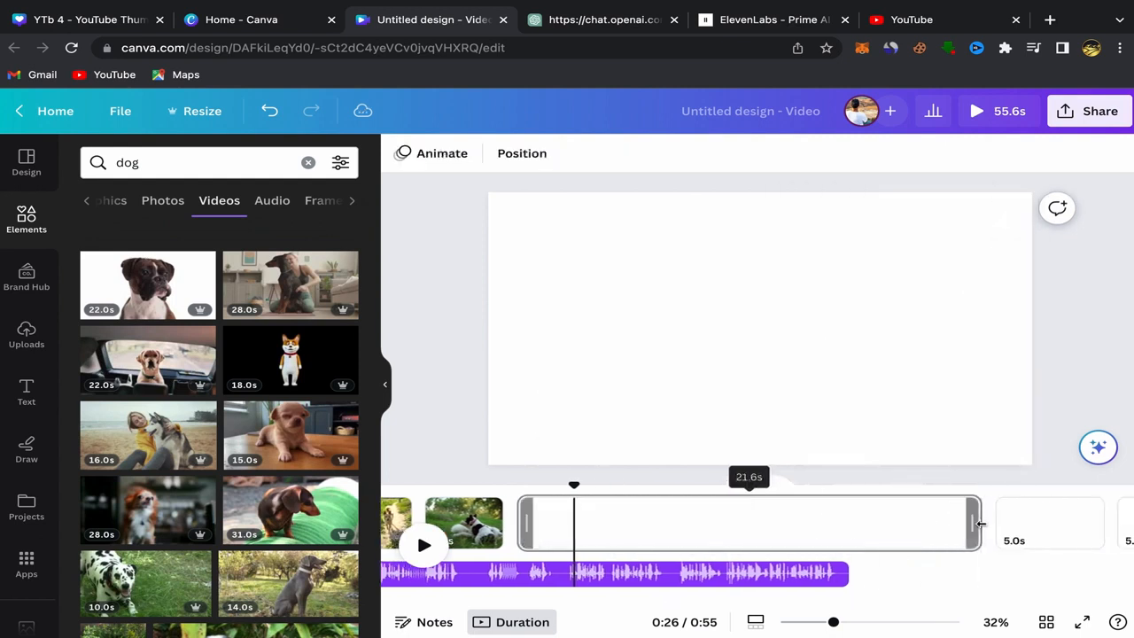
left_click_drag(982, 525, 591, 521)
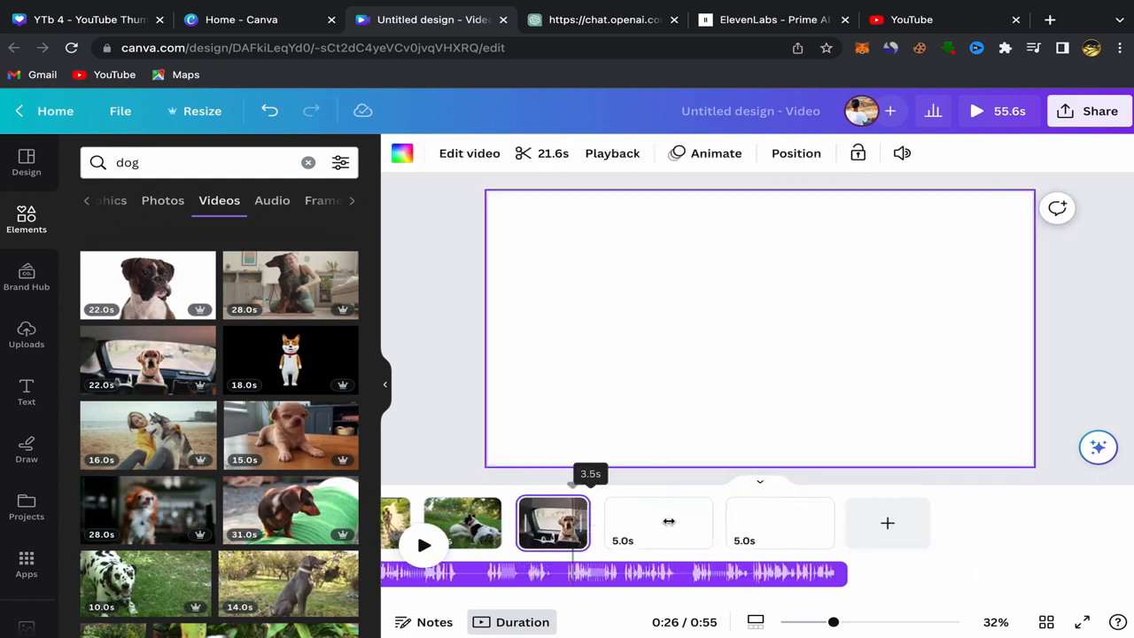
Step: Fill page 9 with the 16-second clip of a woman hugging a husky on the beach as background and trim it to 3.8 seconds
left_click(680, 525)
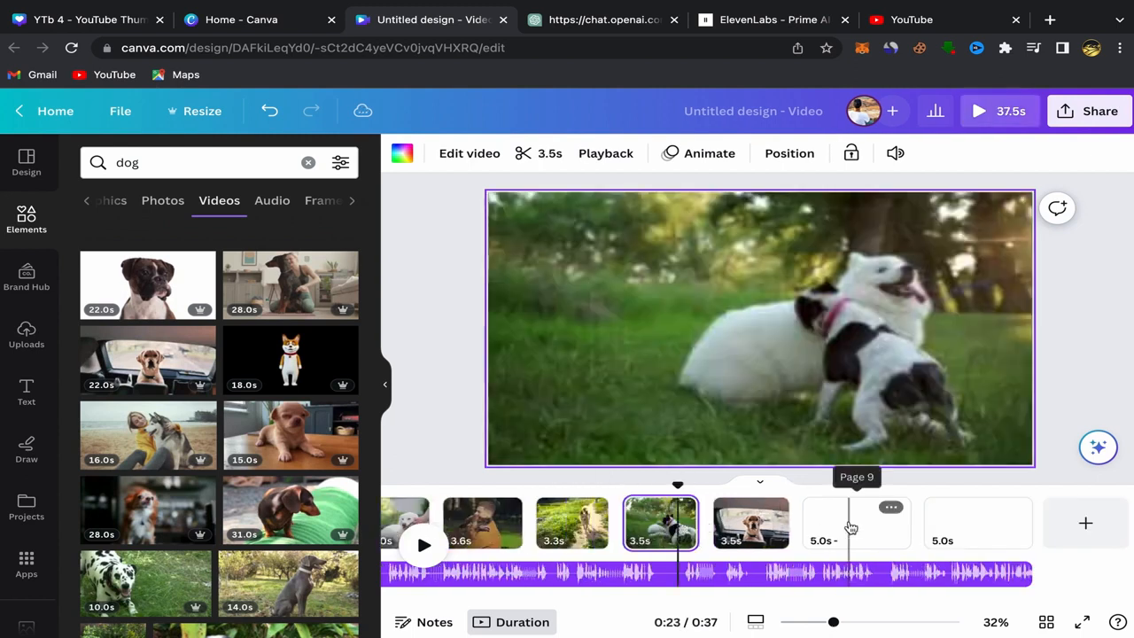
scroll(276, 480, "down", 2)
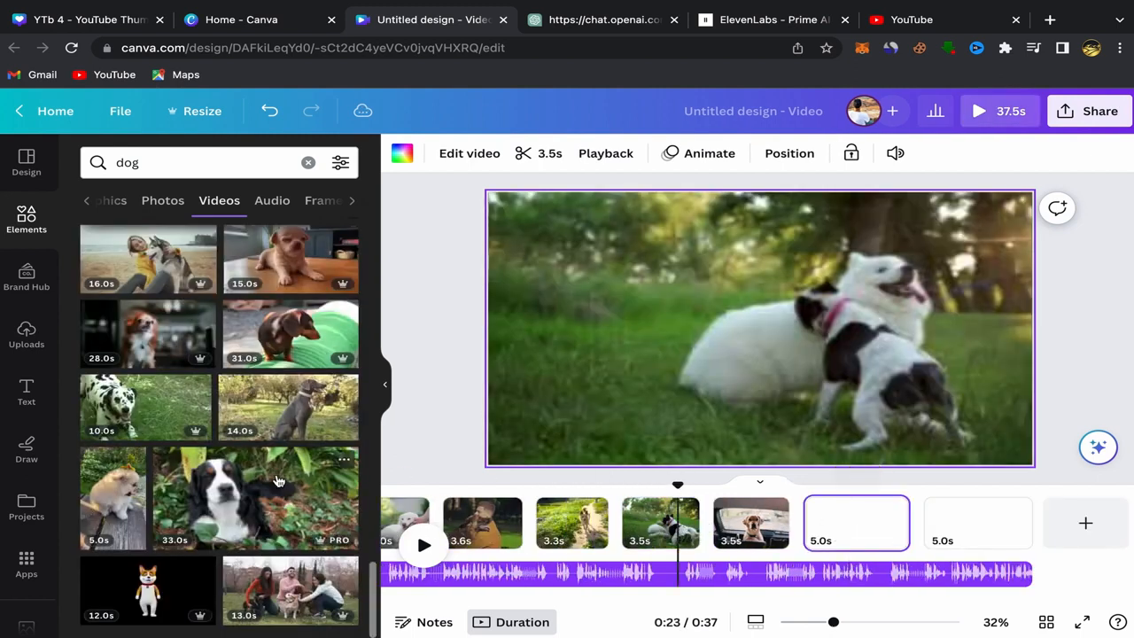
left_click(148, 267)
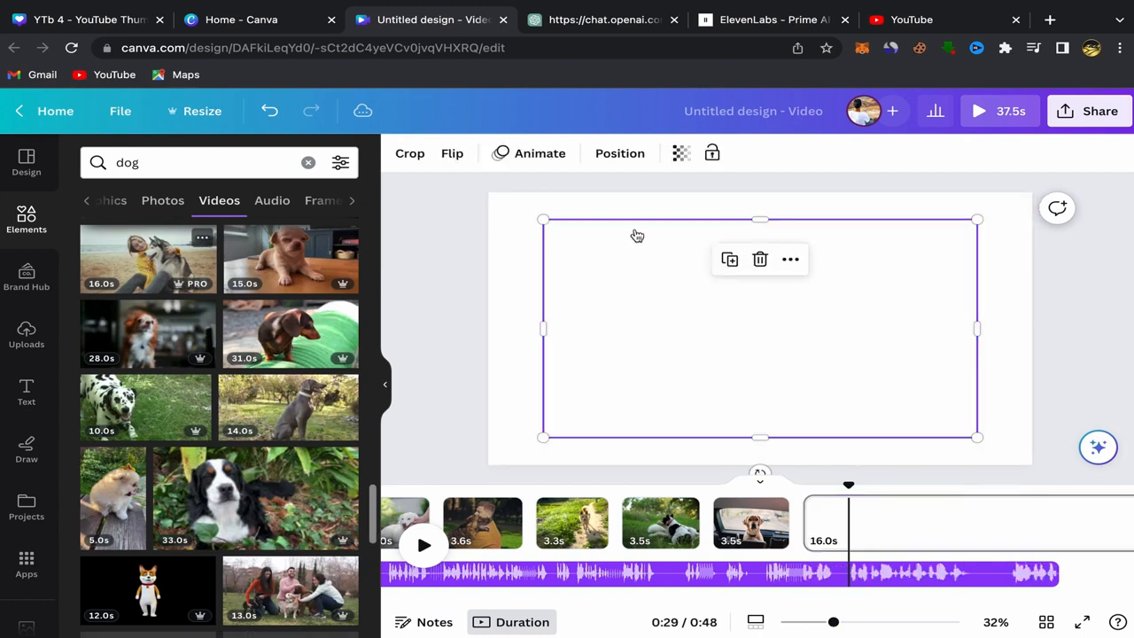
left_click(787, 259)
left_click(841, 534)
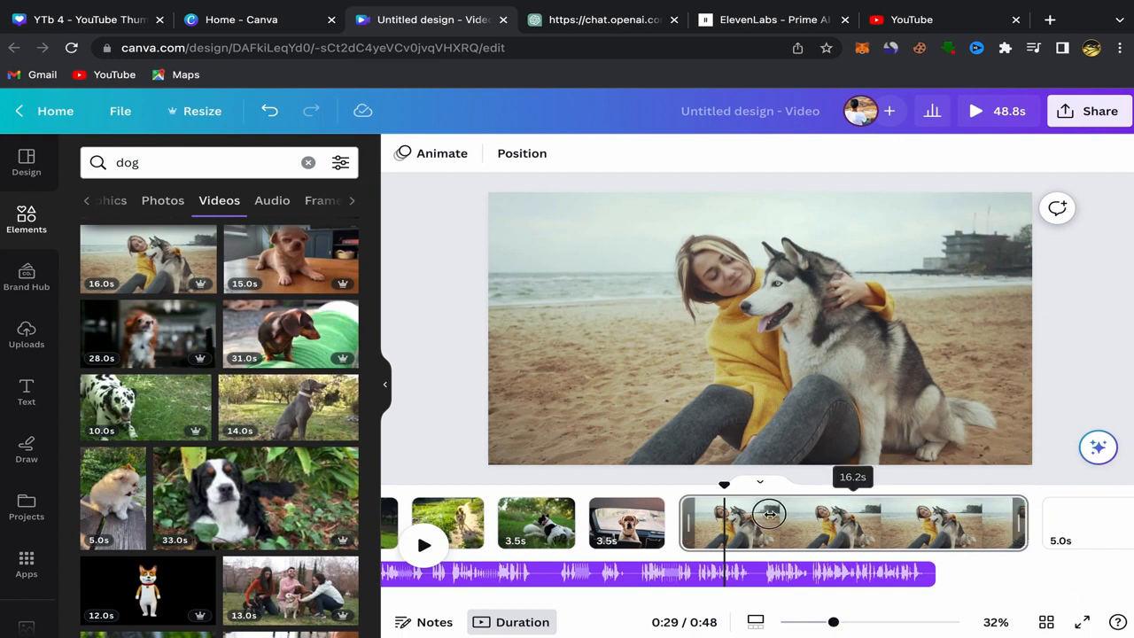
left_click_drag(770, 514, 721, 517)
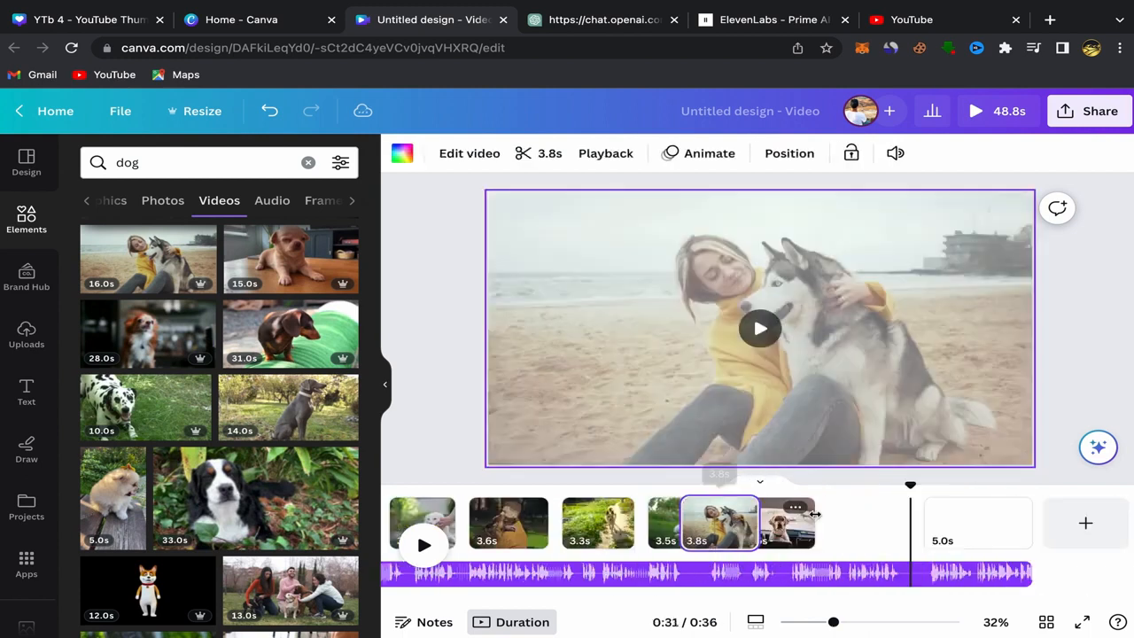
Step: Fill page 10 with the 13-second clip of three people petting dogs in a park as background and trim it to 3.6 seconds
left_click(973, 518)
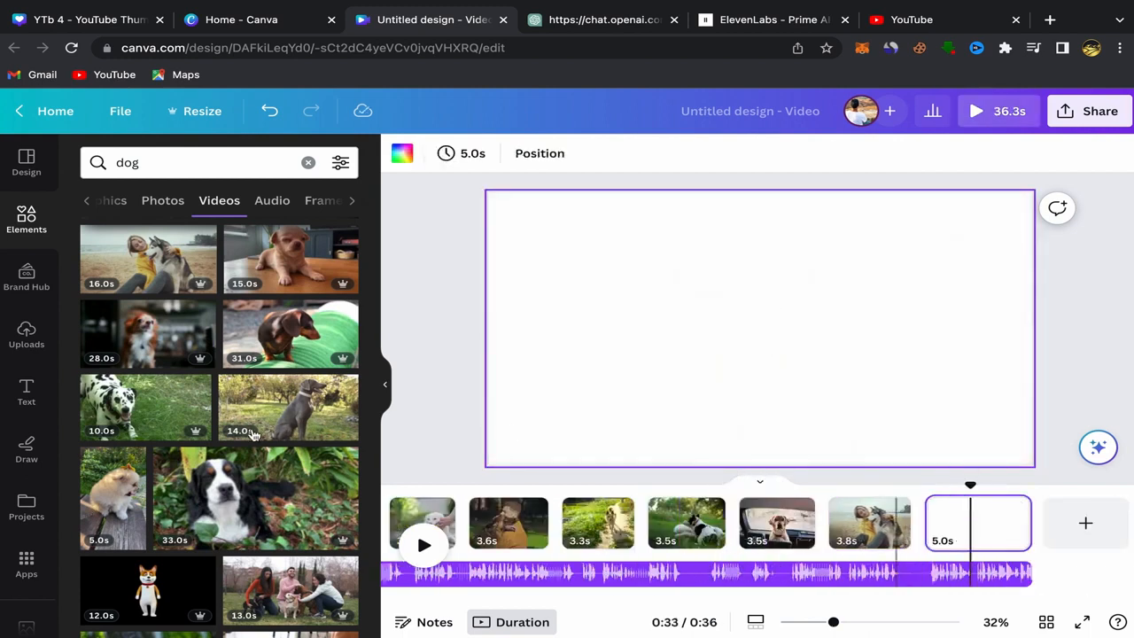
scroll(253, 434, "down", 3)
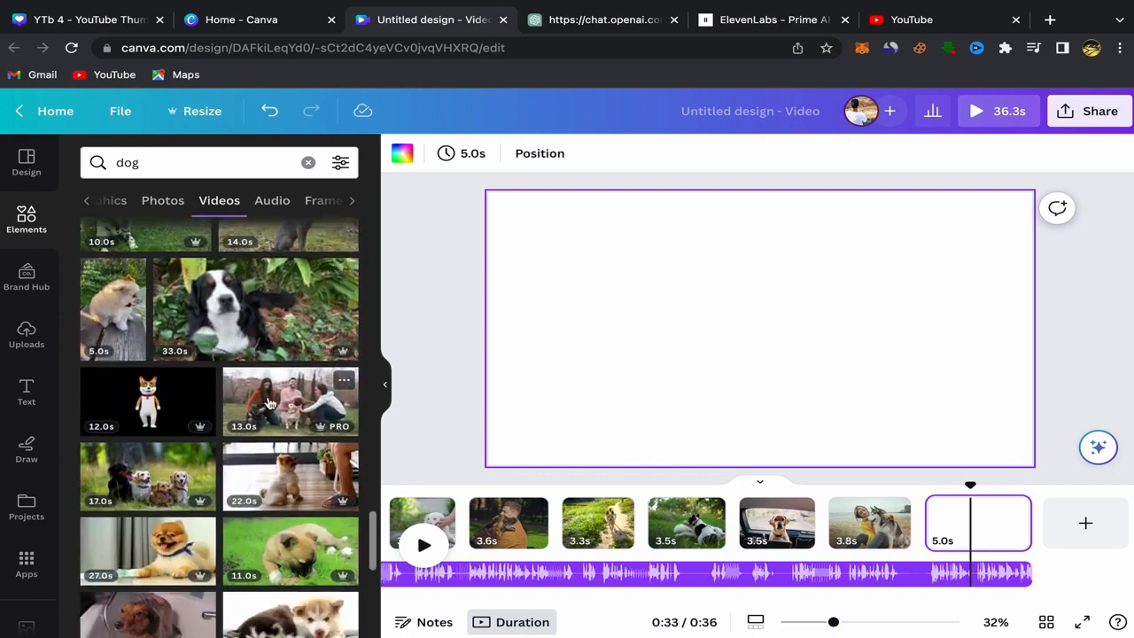
left_click(270, 403)
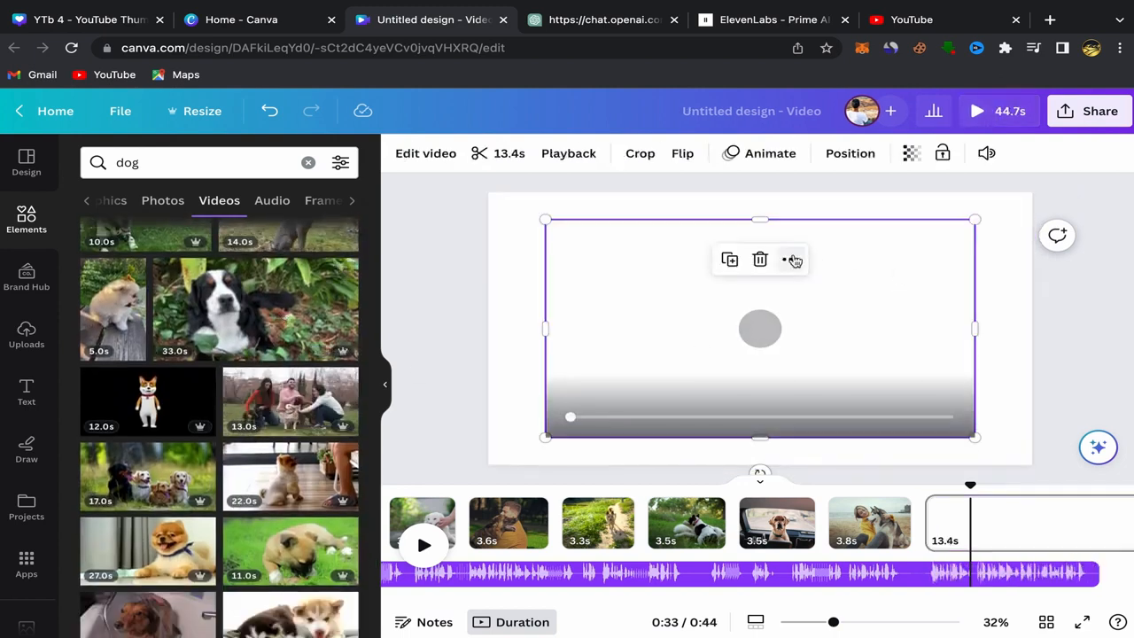
right_click(793, 264)
left_click(824, 529)
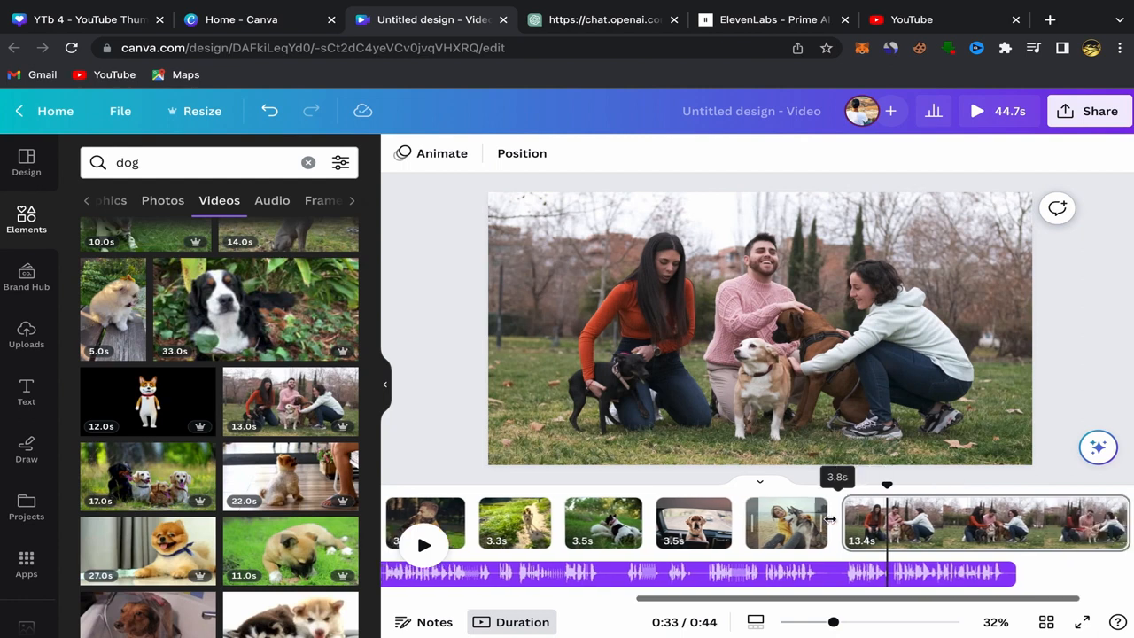
left_click_drag(960, 526, 822, 523)
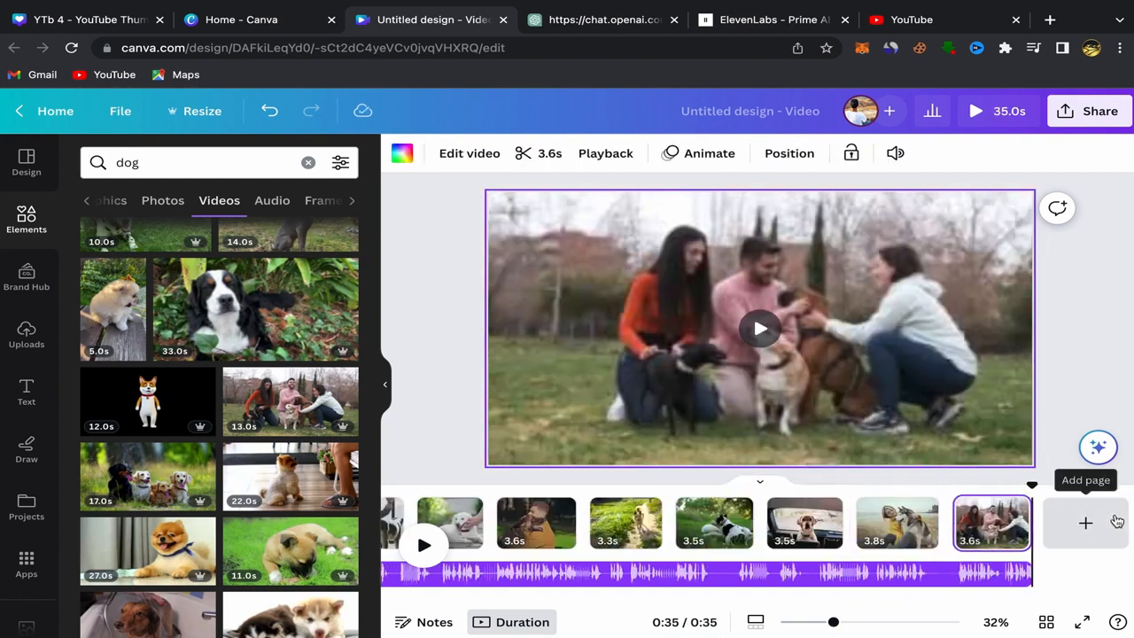
Step: Add two blank pages after page 10 and select the first of them, page 11
left_click(1116, 521)
left_click(1117, 521)
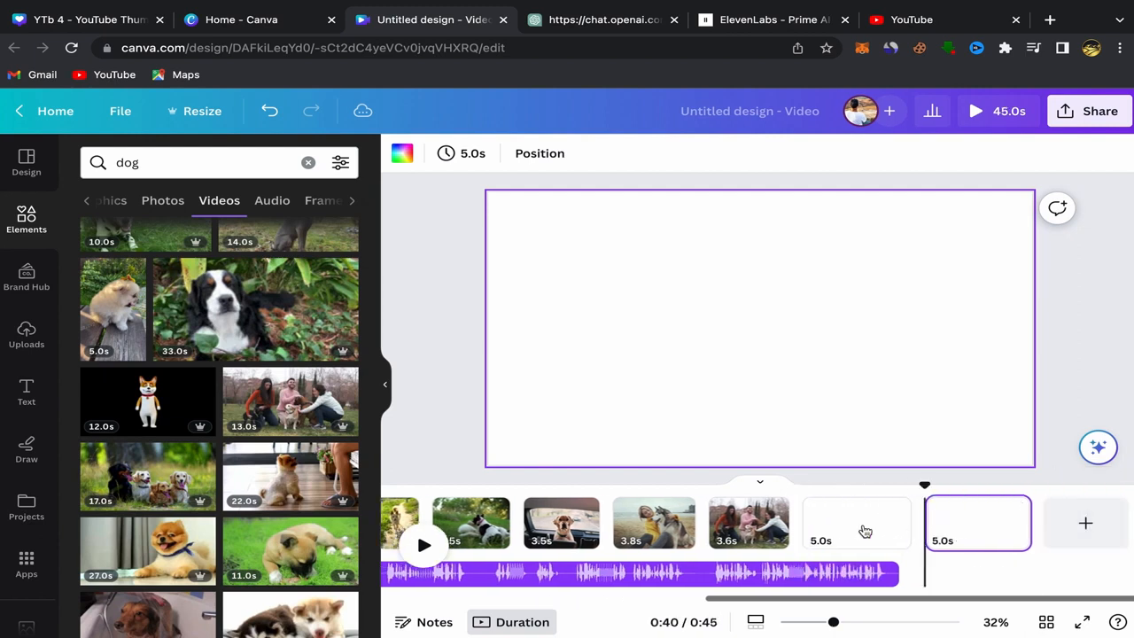
left_click(852, 528)
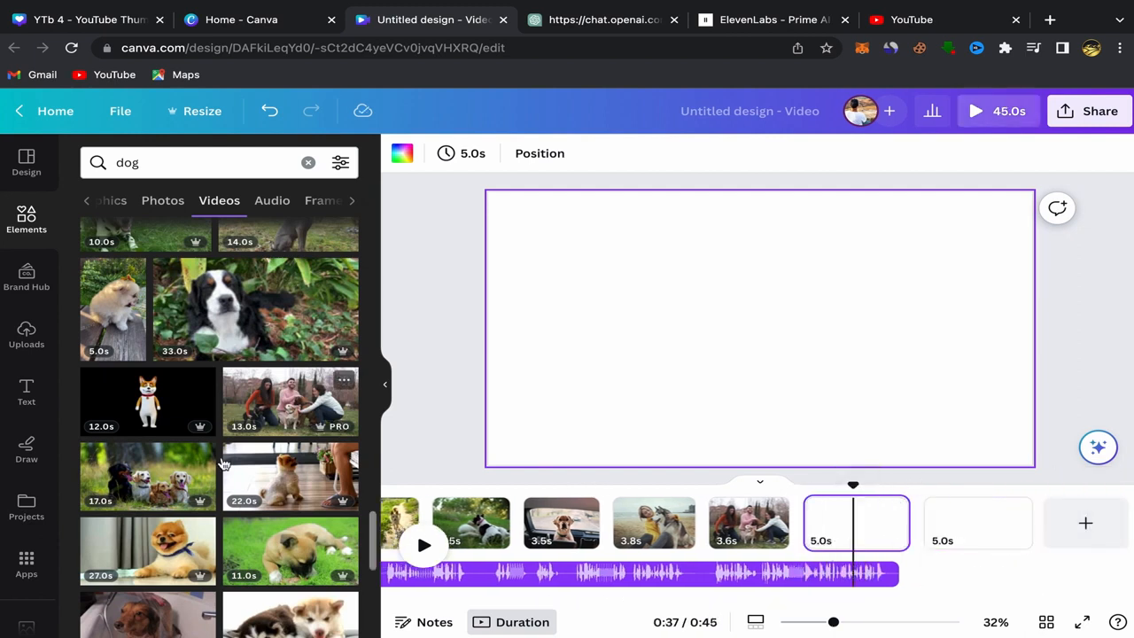
Step: Fill page 11 with the 17-second clip of puppies playing on a wooden floor as background and trim it to 4.3 seconds
scroll(285, 456, "down", 4)
scroll(285, 456, "down", 4)
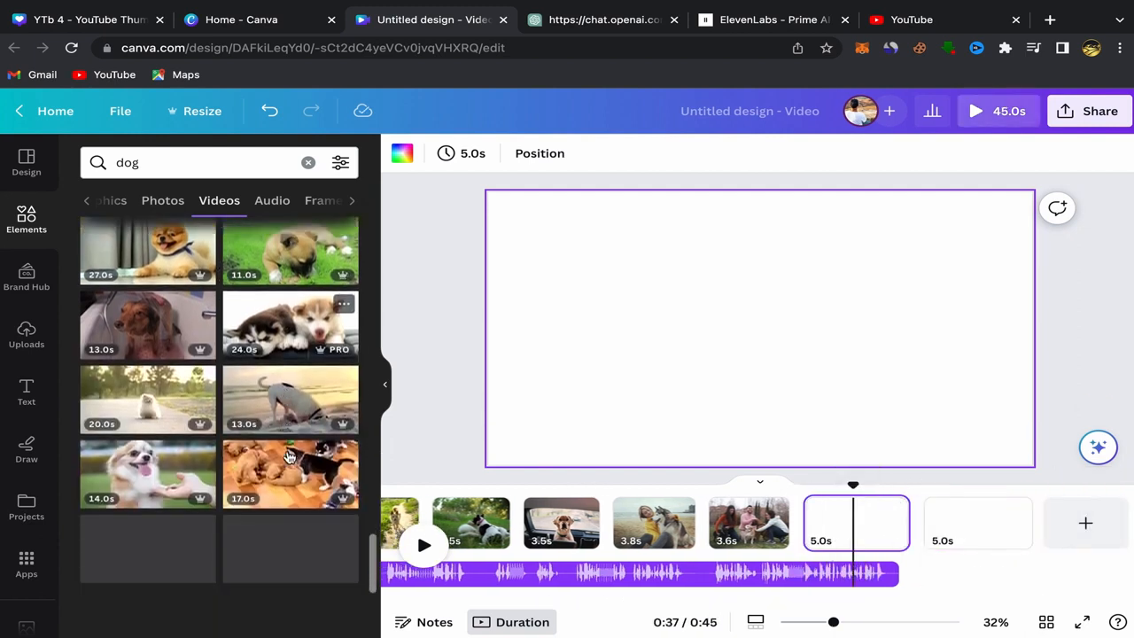
mouse_move(297, 437)
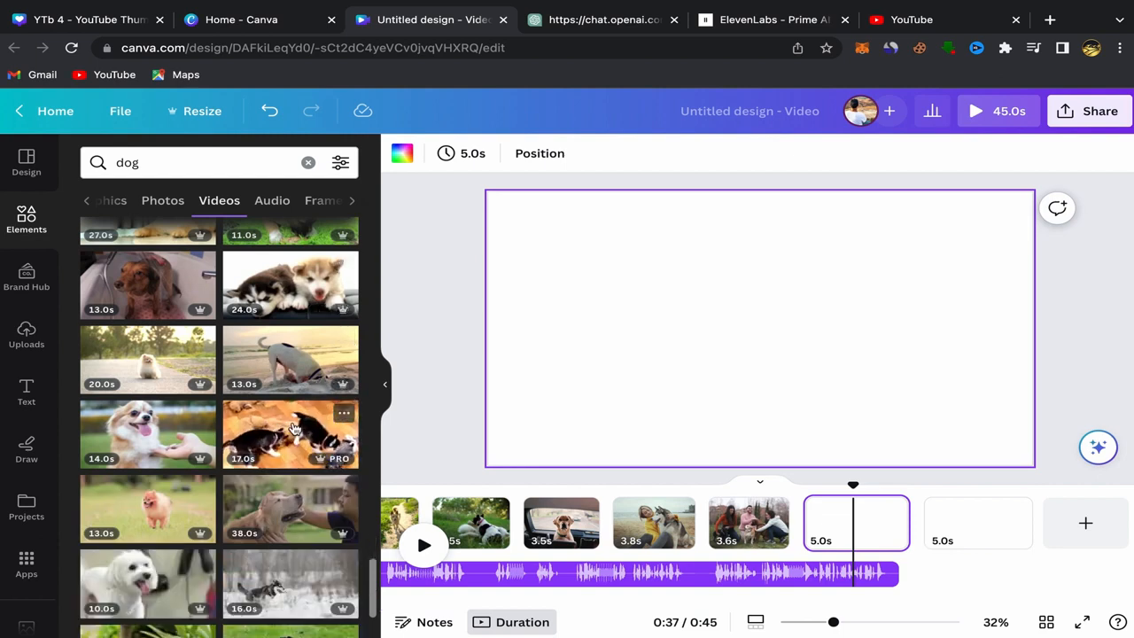
left_click(297, 439)
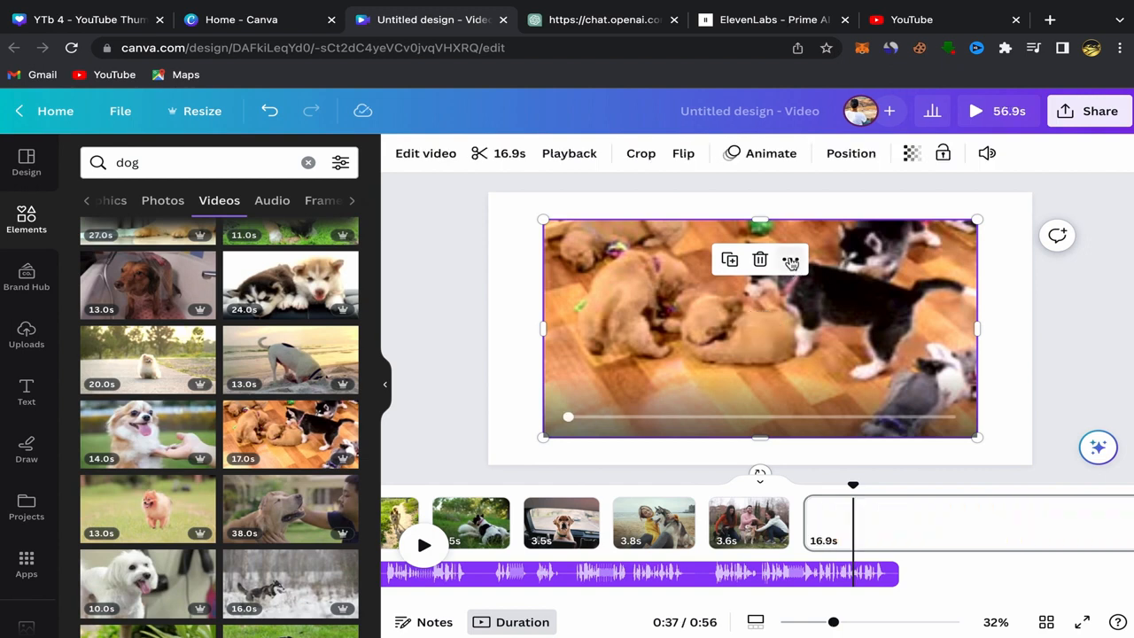
left_click(791, 259)
left_click(815, 530)
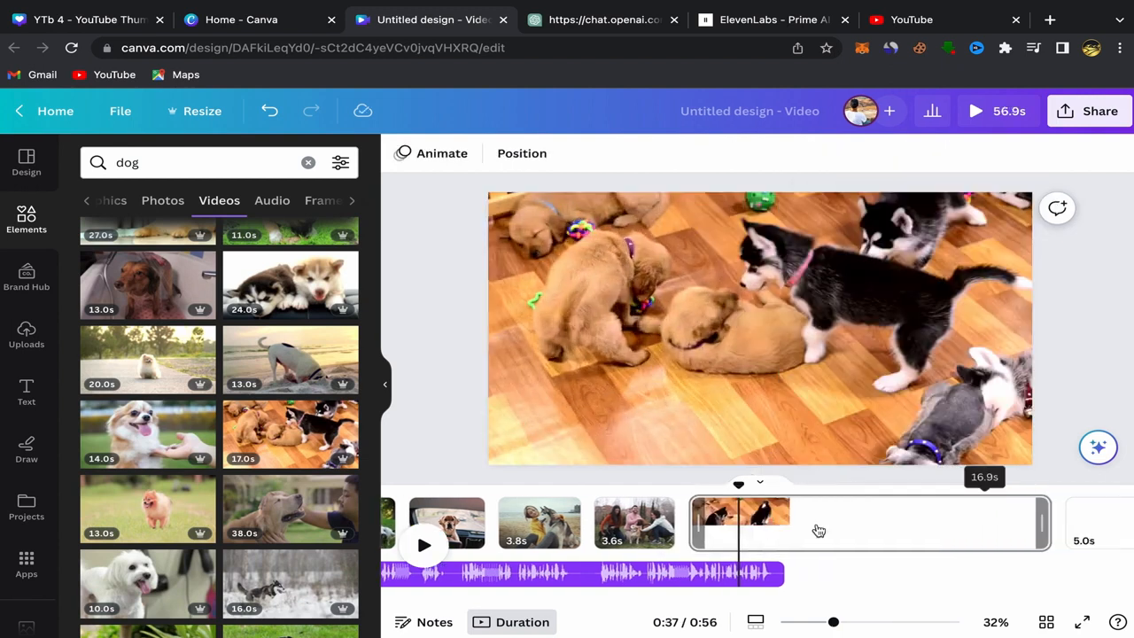
left_click(756, 517)
left_click_drag(1023, 523, 724, 524)
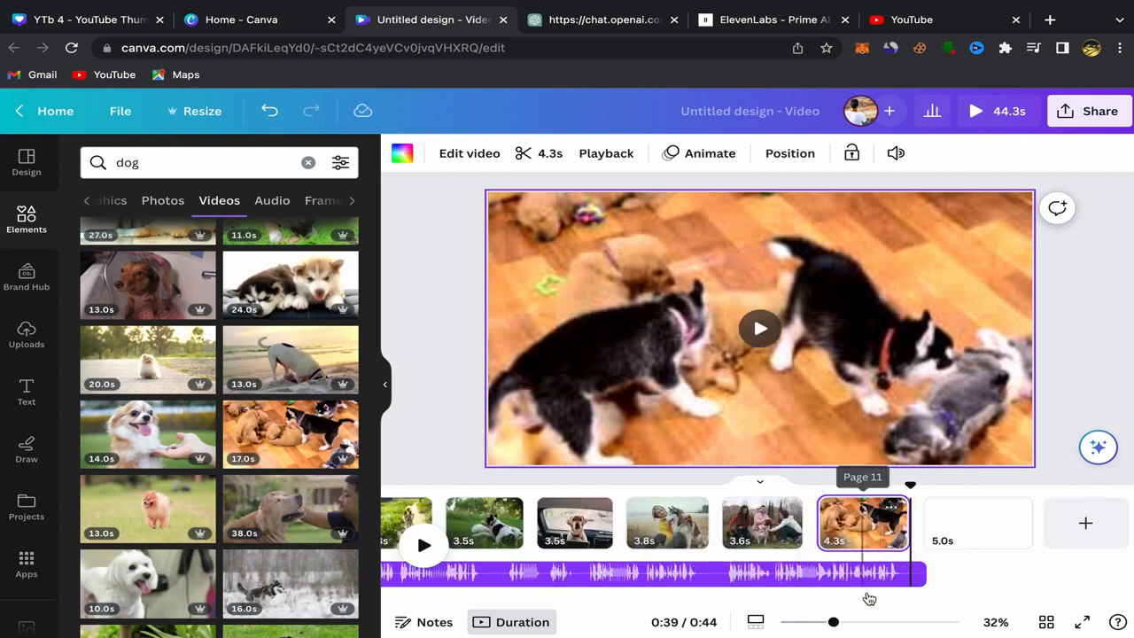
Step: Add a 0.3-second Dissolve transition after page 1 and apply it between all pages
scroll(727, 531, "left", 10)
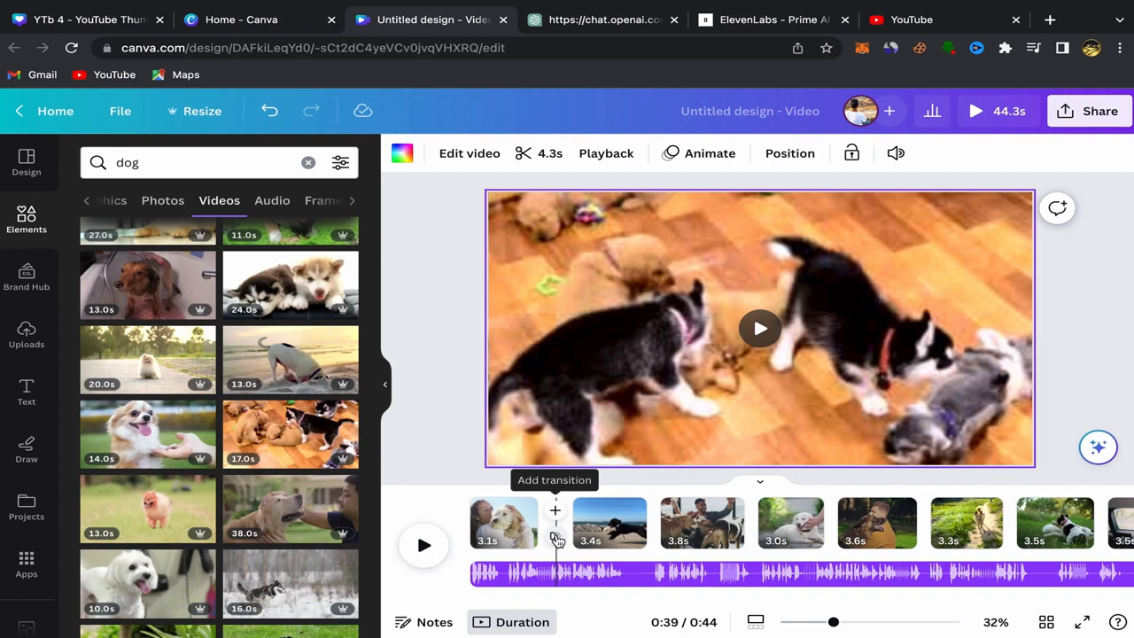
left_click(555, 537)
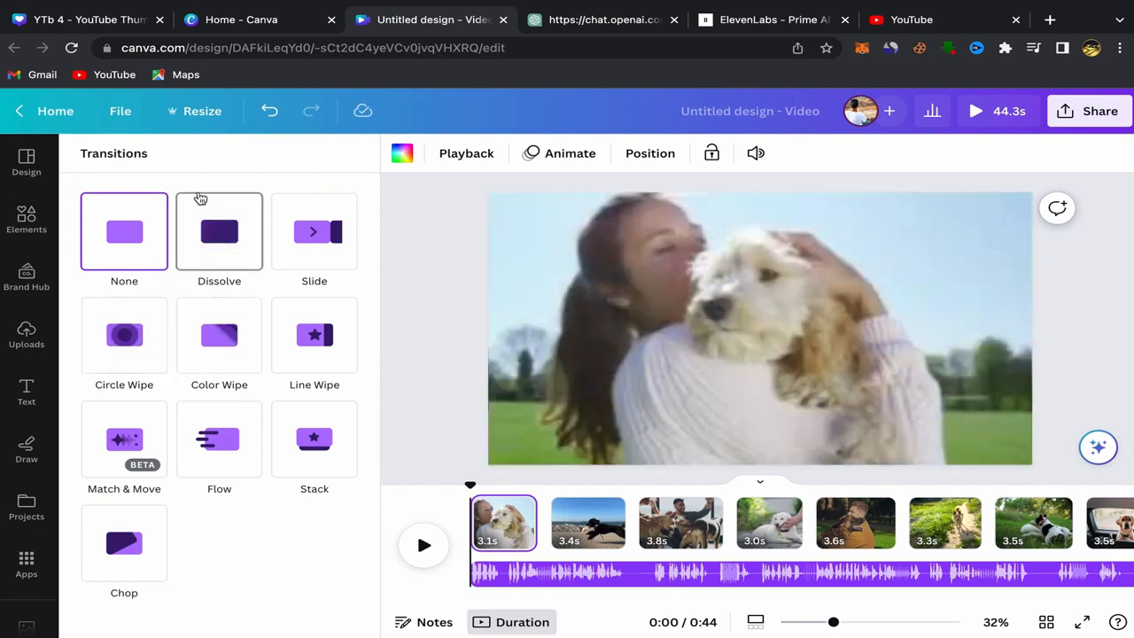
left_click(207, 225)
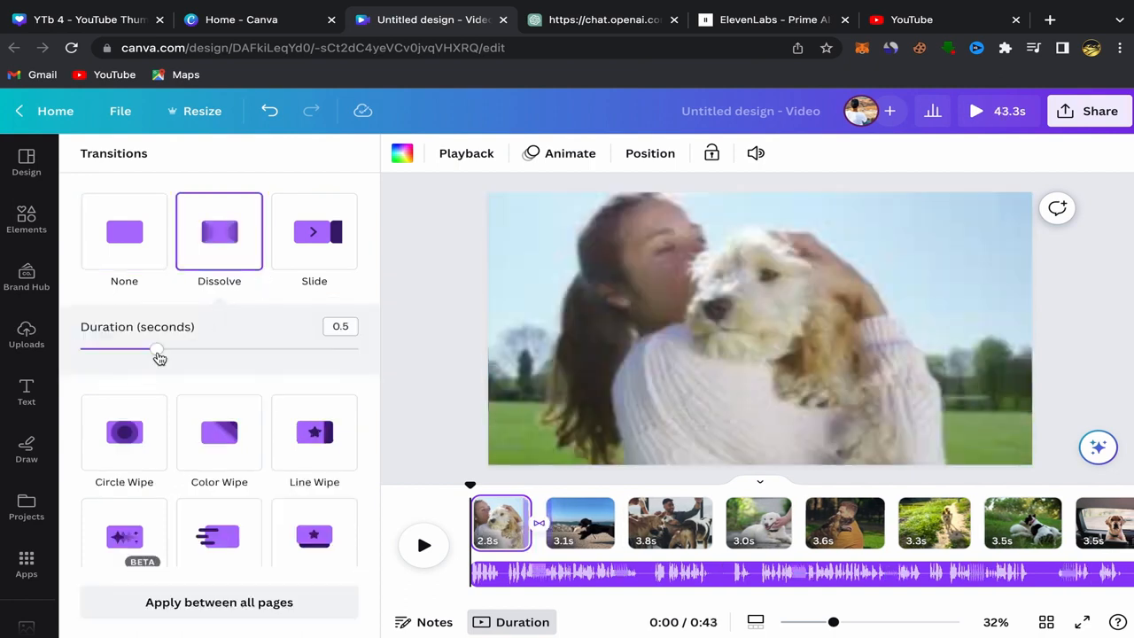
left_click_drag(159, 351, 117, 352)
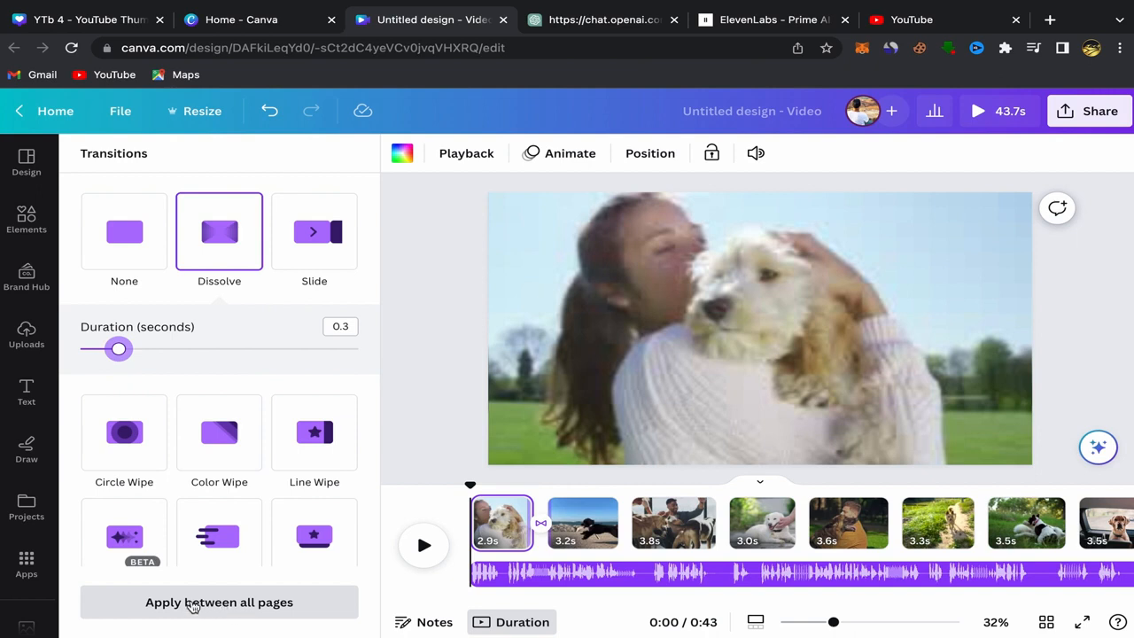
left_click(193, 603)
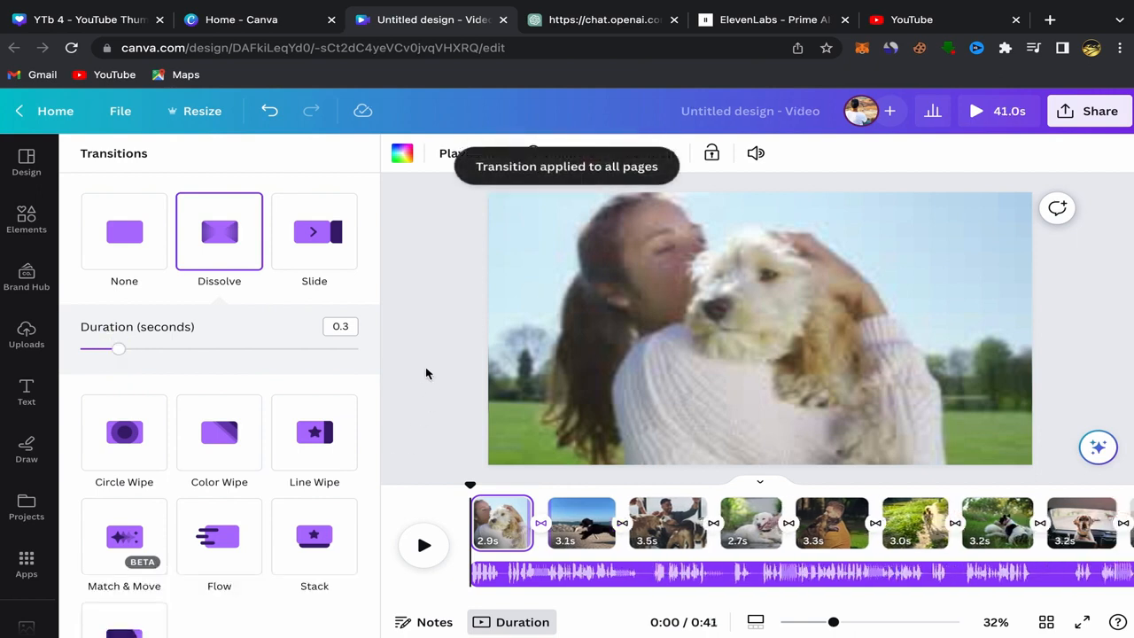
left_click(423, 371)
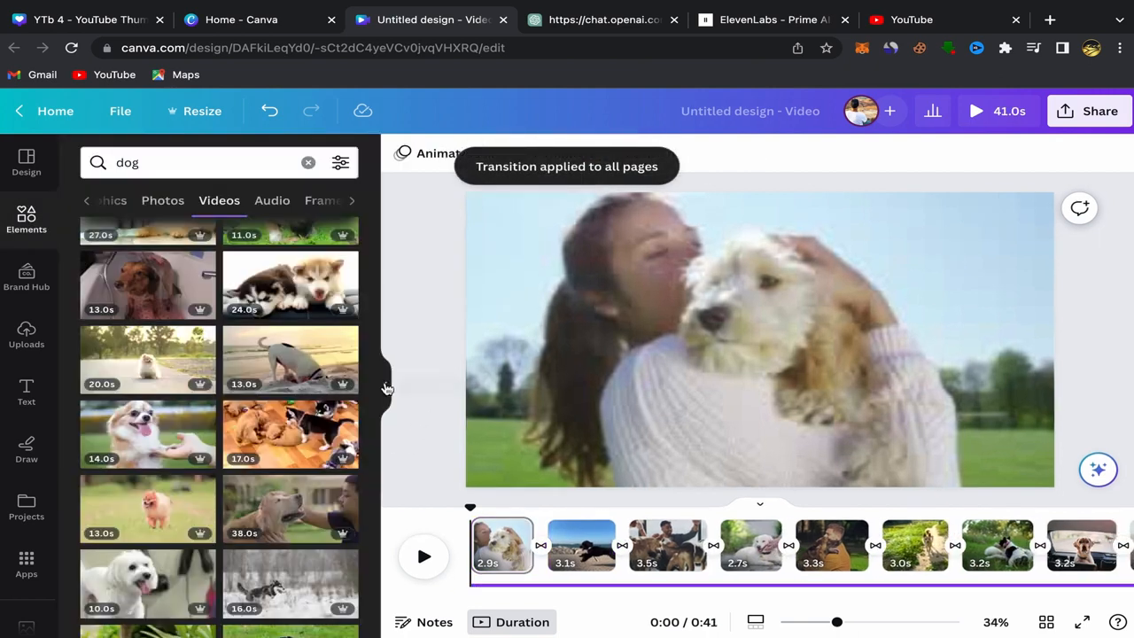
Step: Enlarge the canvas view and play the video from the start to review the clips, transitions and voiceover
left_click(385, 384)
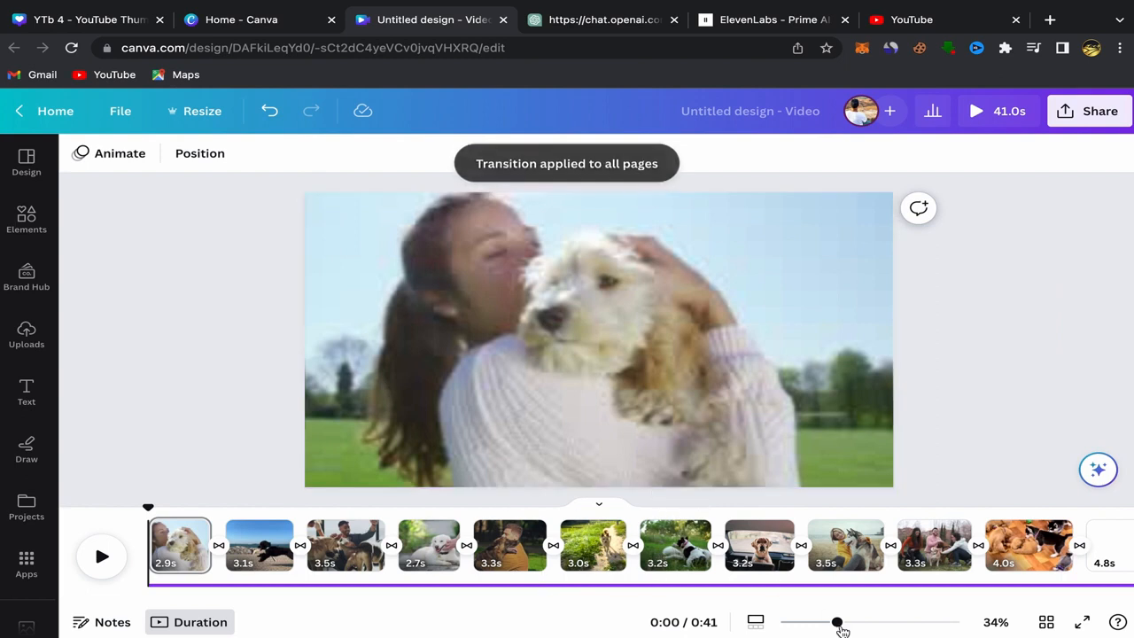
left_click_drag(838, 623, 842, 626)
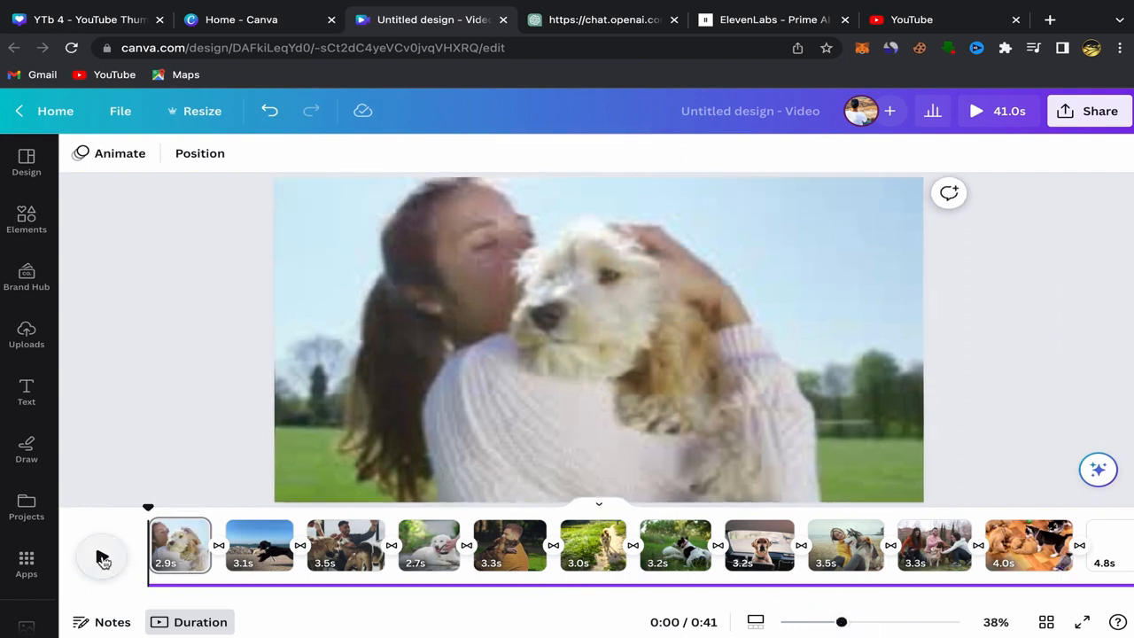
left_click(102, 559)
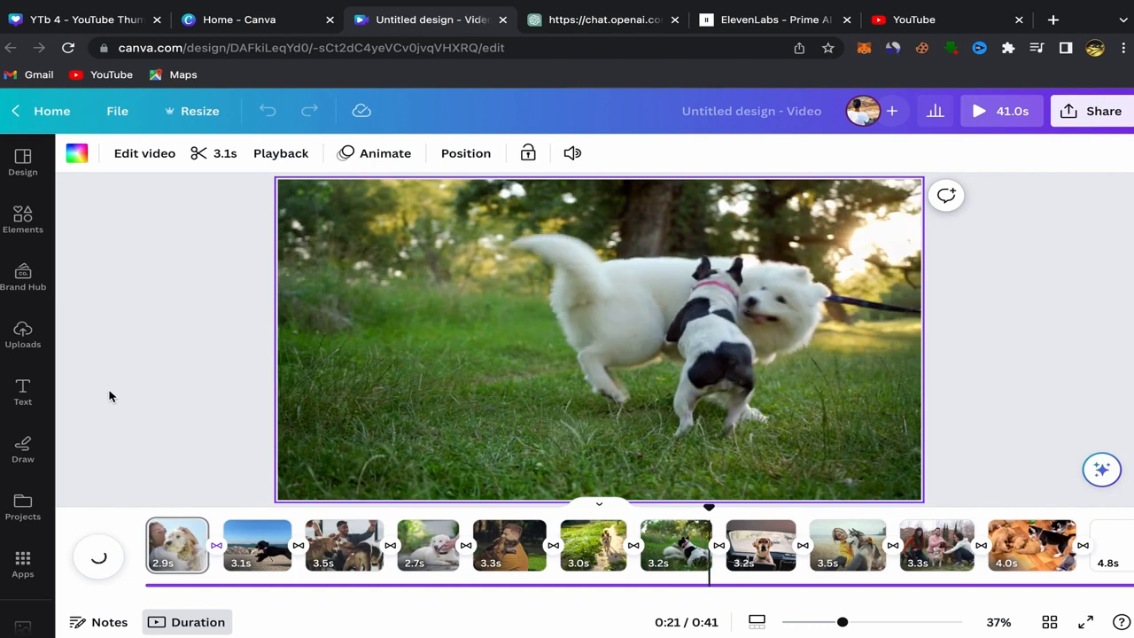
left_click(171, 403)
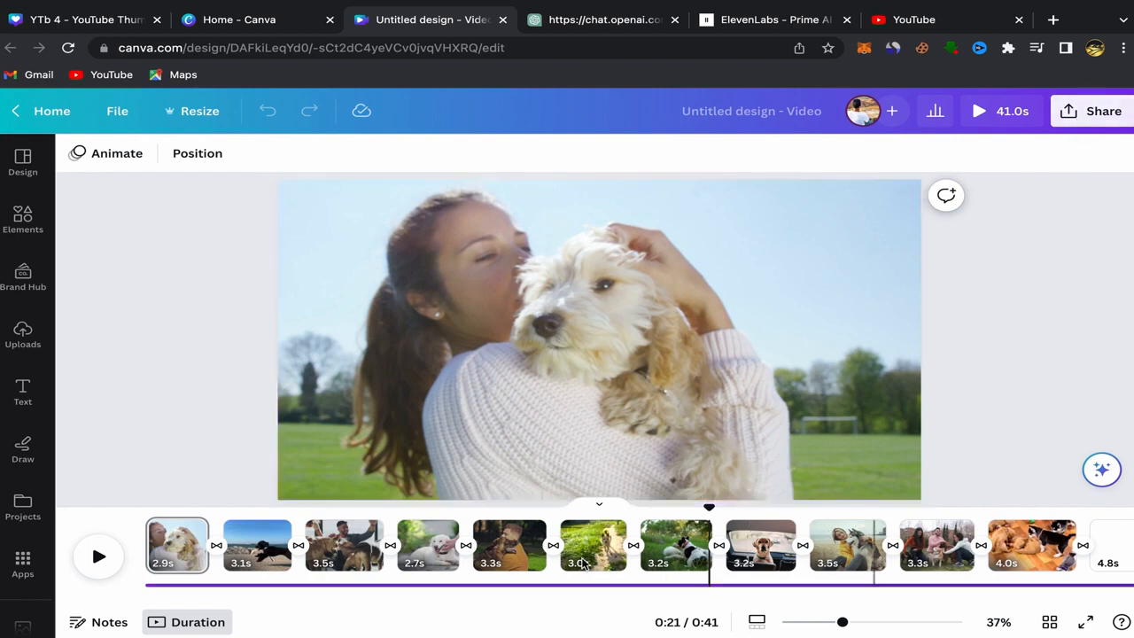
Step: Look at the sharing and download options for the finished design, then close them
left_click(1099, 113)
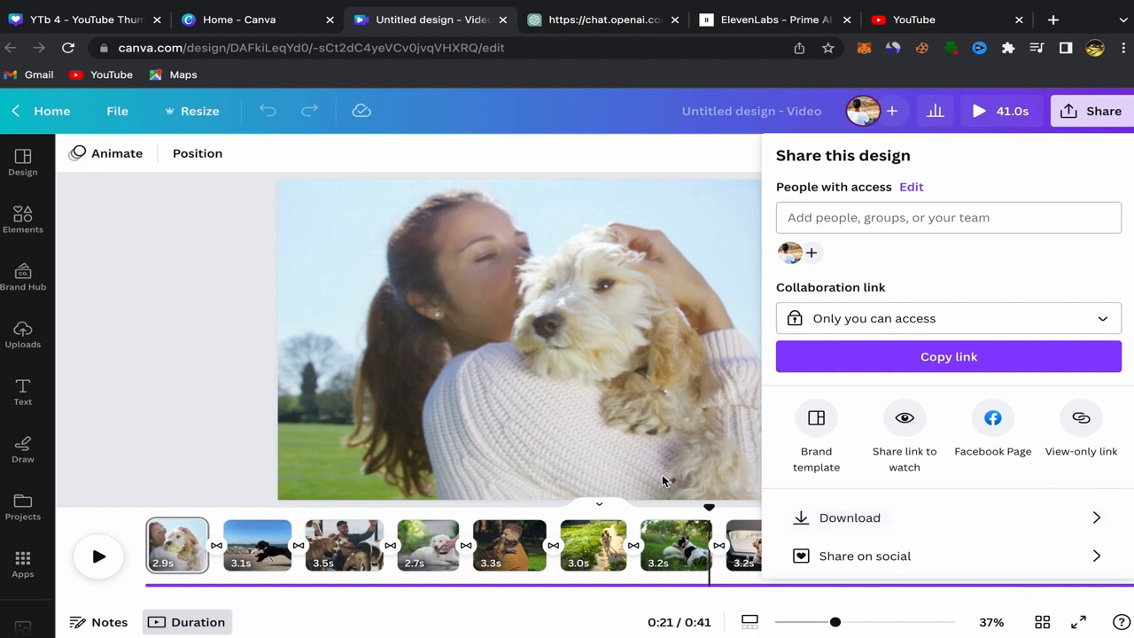
left_click(199, 313)
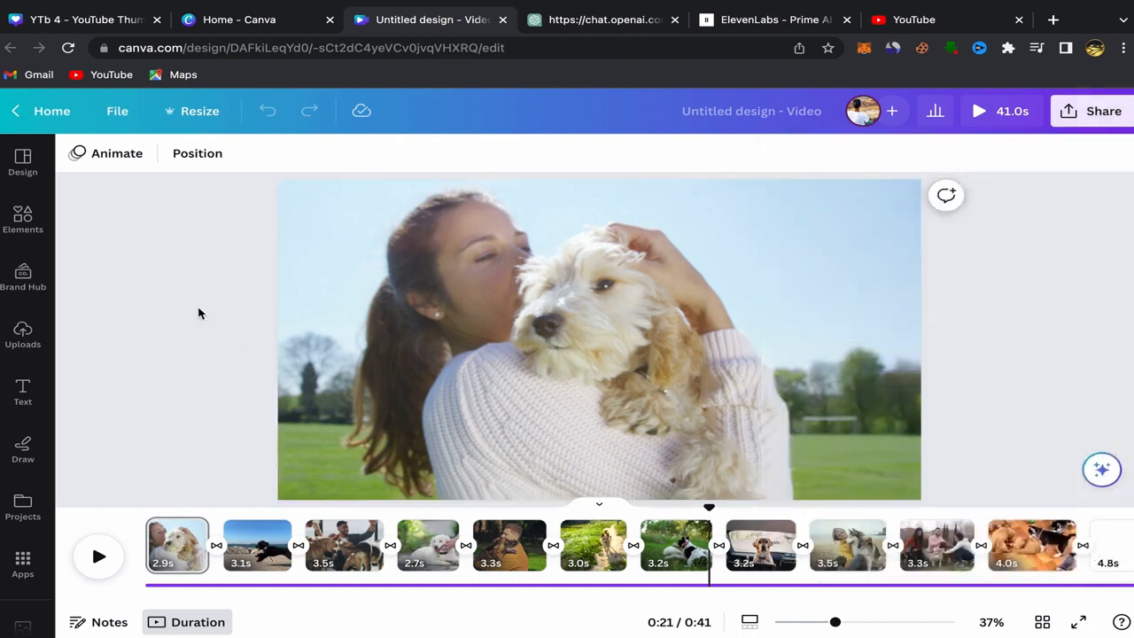